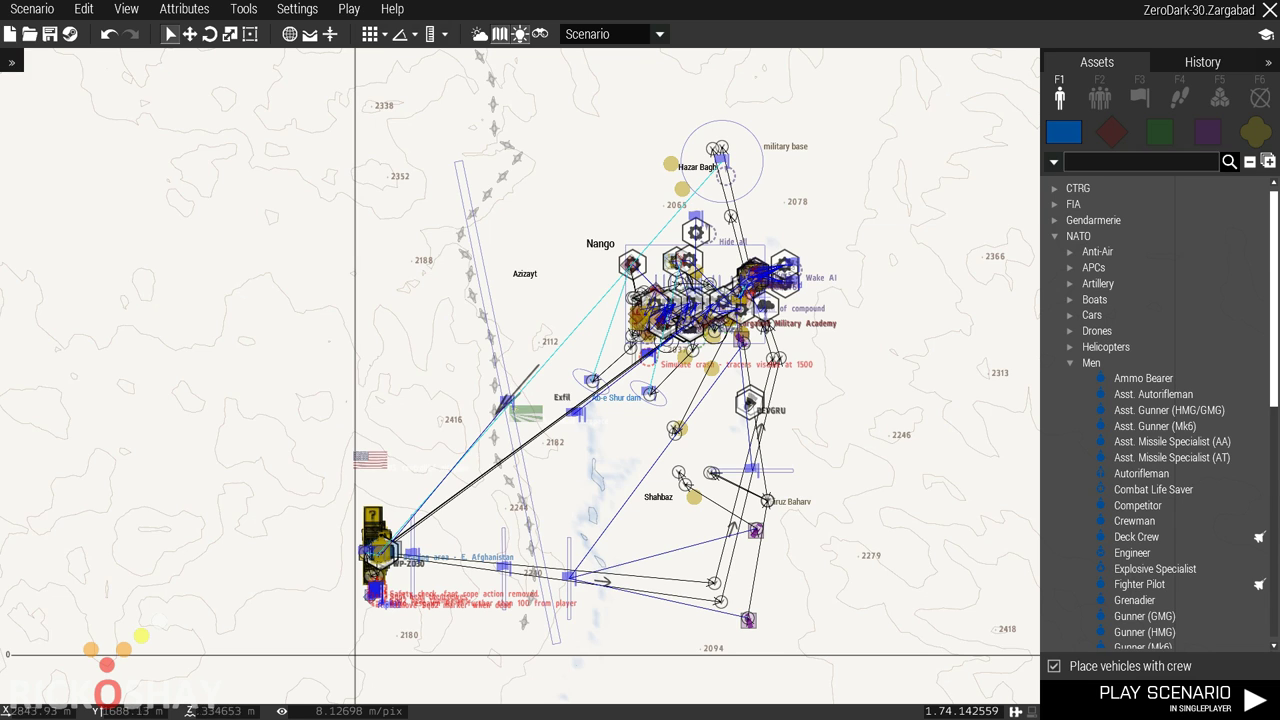
- Copy the Recon Team Leader (squad1) at the staging area and delete the duplicate pasted beside the squad
scroll(382, 597, "up", 10)
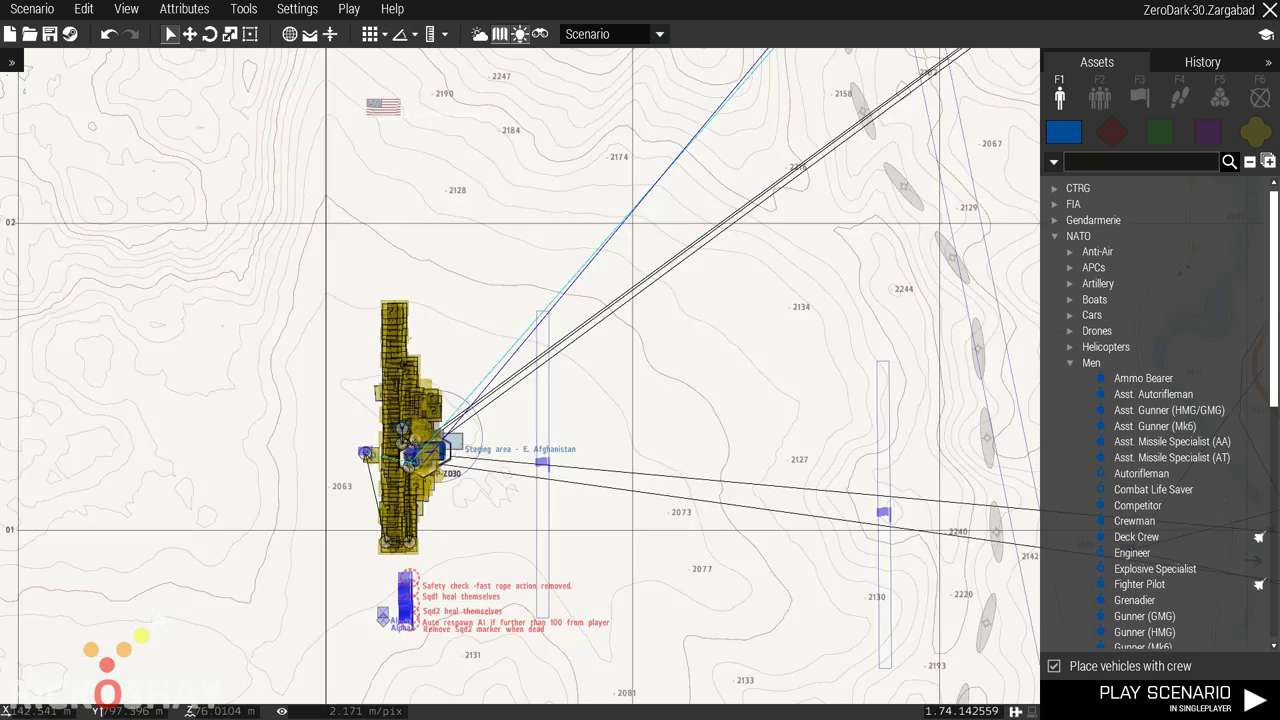
right_click_drag(555, 279, 458, 588)
right_click_drag(513, 296, 493, 499)
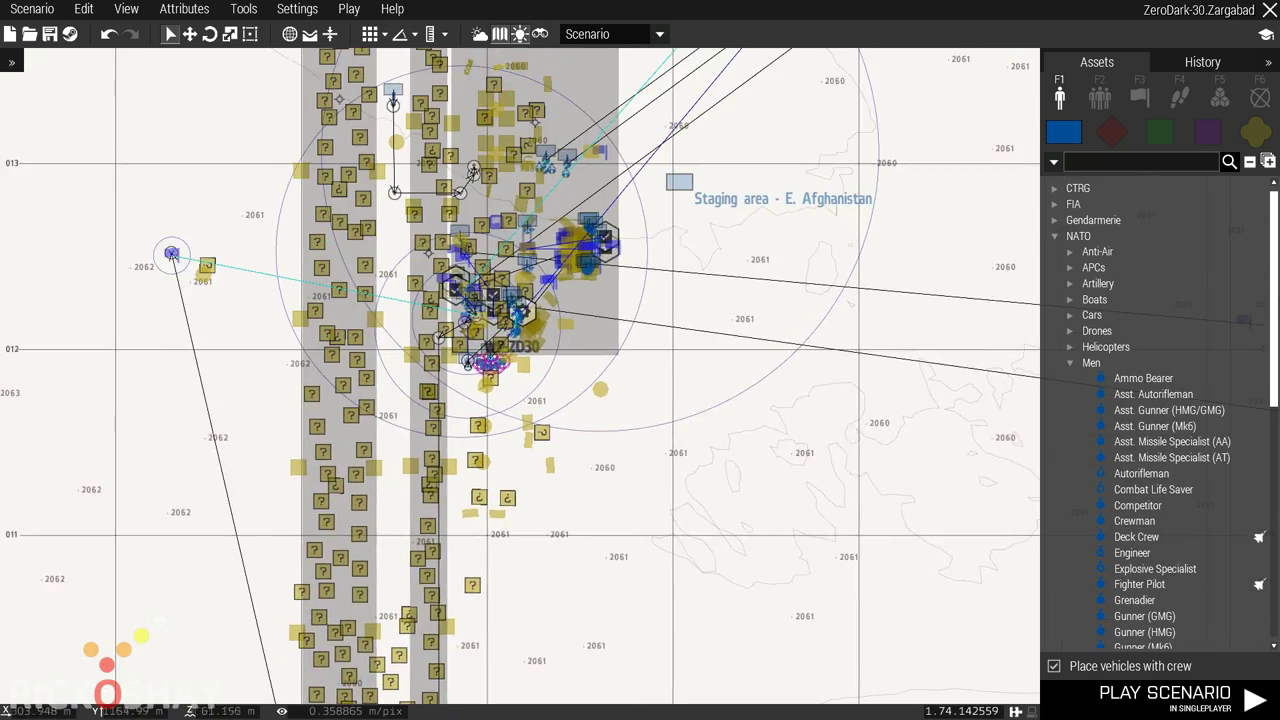
scroll(489, 355, "up", 3)
scroll(487, 352, "up", 8)
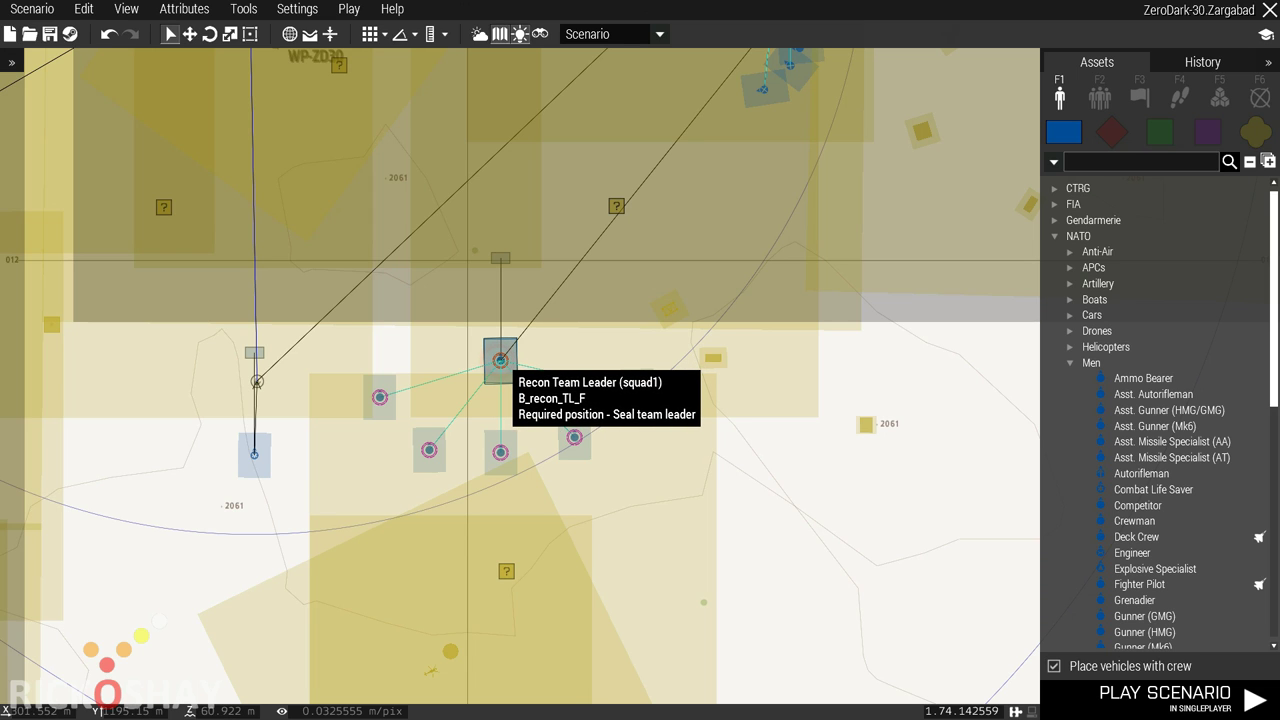
key("ctrl+v")
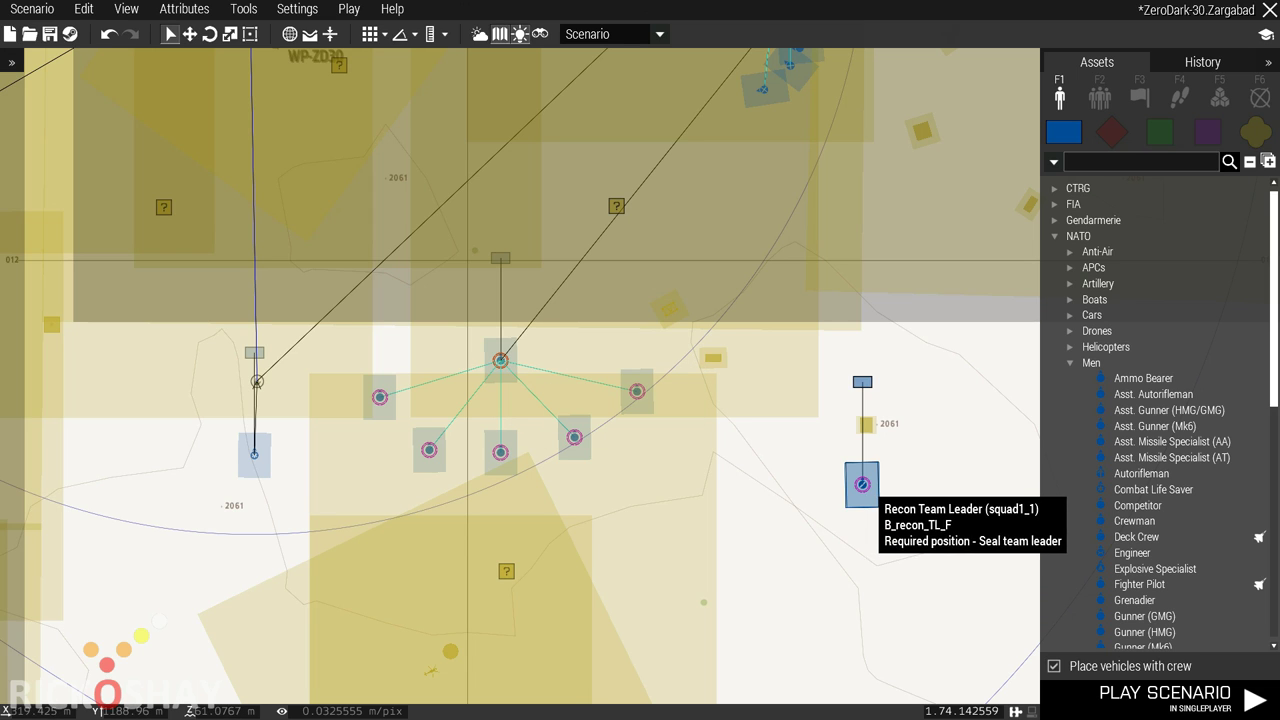
key("Delete")
- Locate The Villa compound on the scenario map and examine its layout of units, objects and triggers
scroll(362, 468, "down", 15)
right_click_drag(618, 336, 355, 434)
scroll(363, 428, "down", 3)
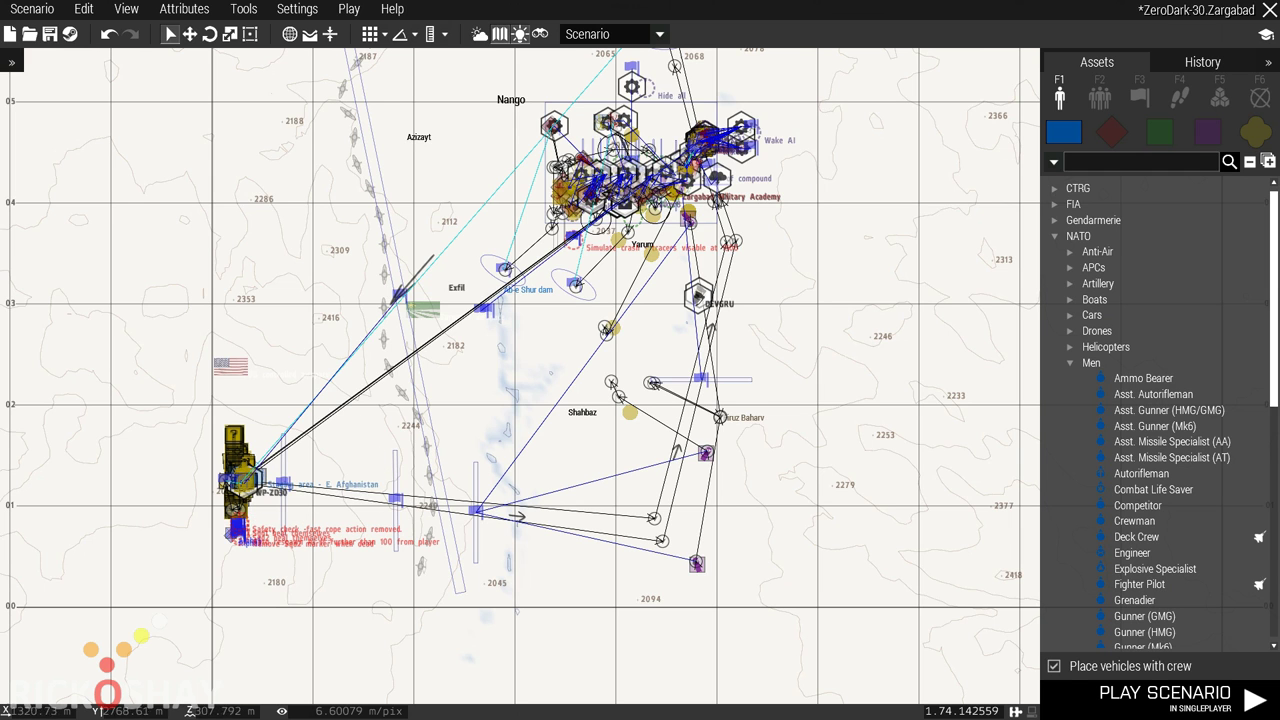
scroll(385, 355, "down", 1)
right_click_drag(388, 373, 250, 426)
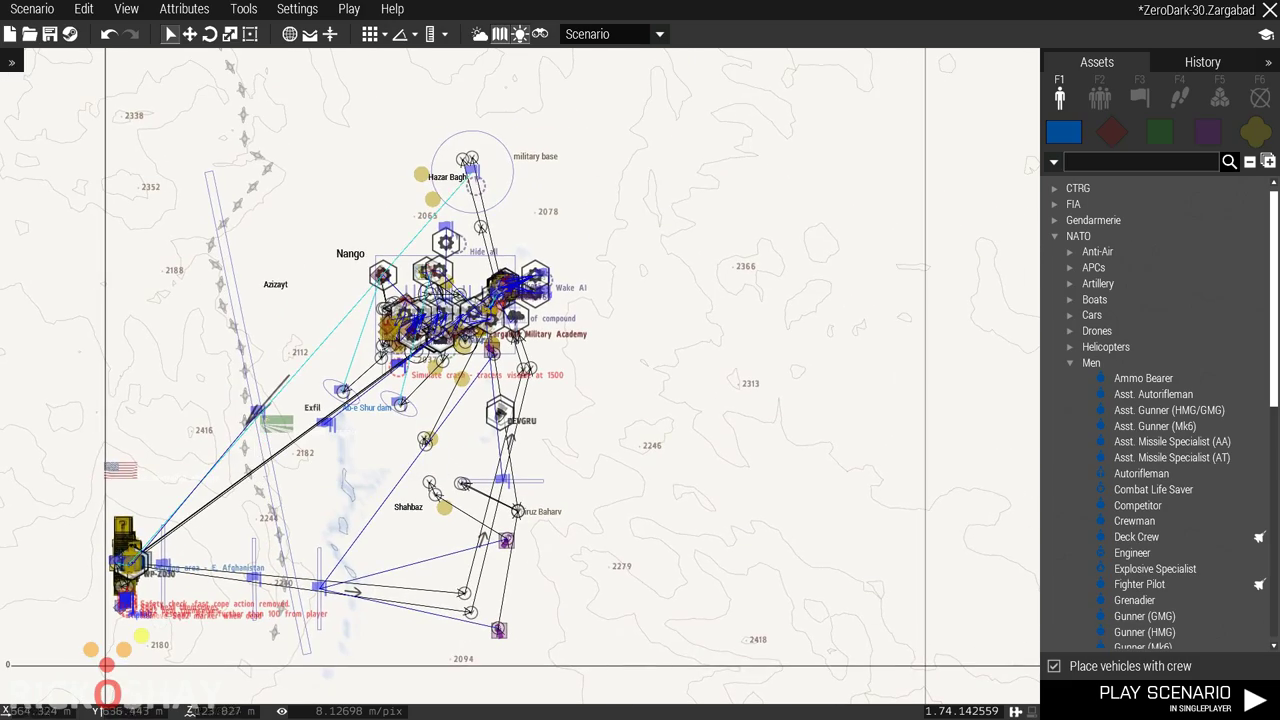
scroll(535, 290, "up", 8)
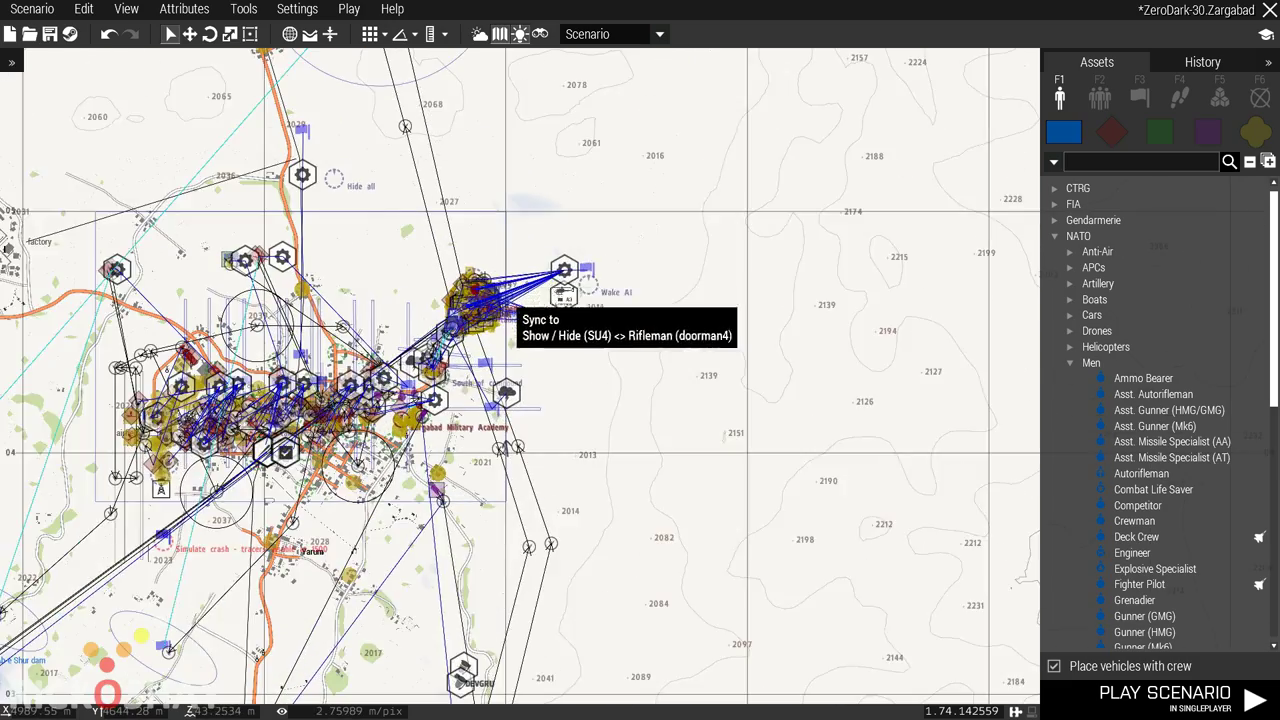
scroll(466, 305, "up", 4)
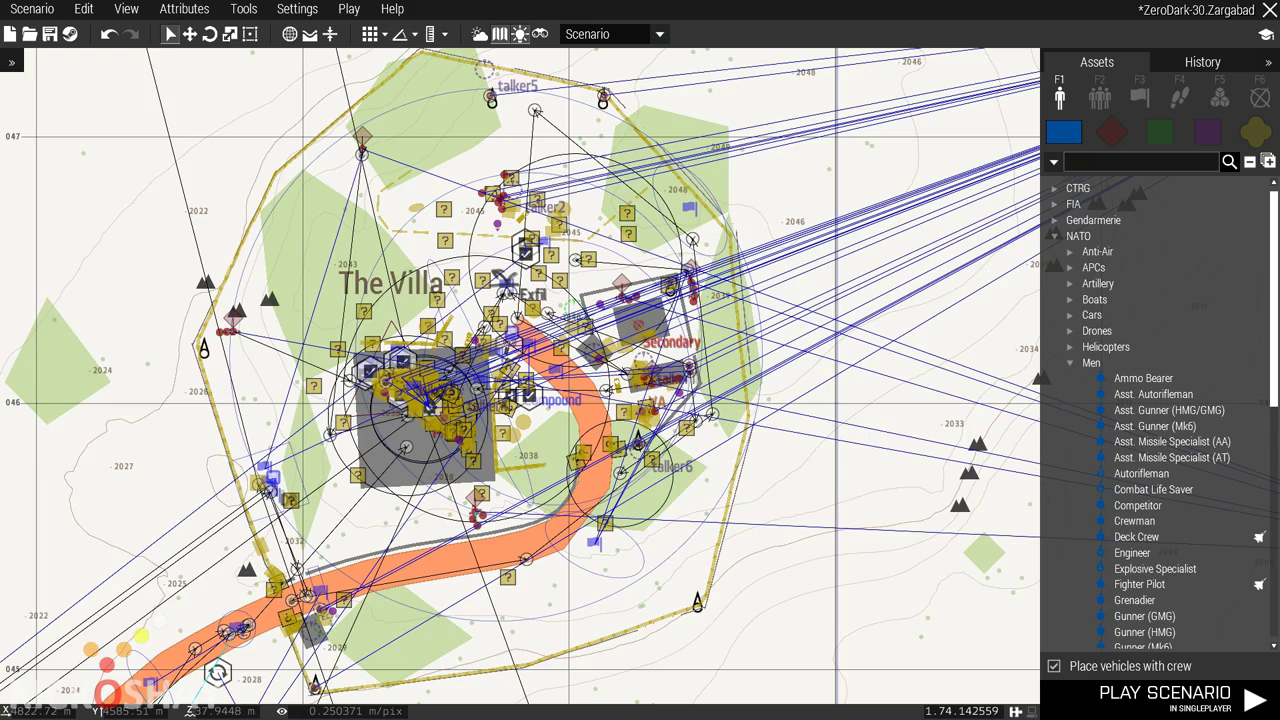
scroll(400, 452, "up", 3)
scroll(467, 450, "down", 2)
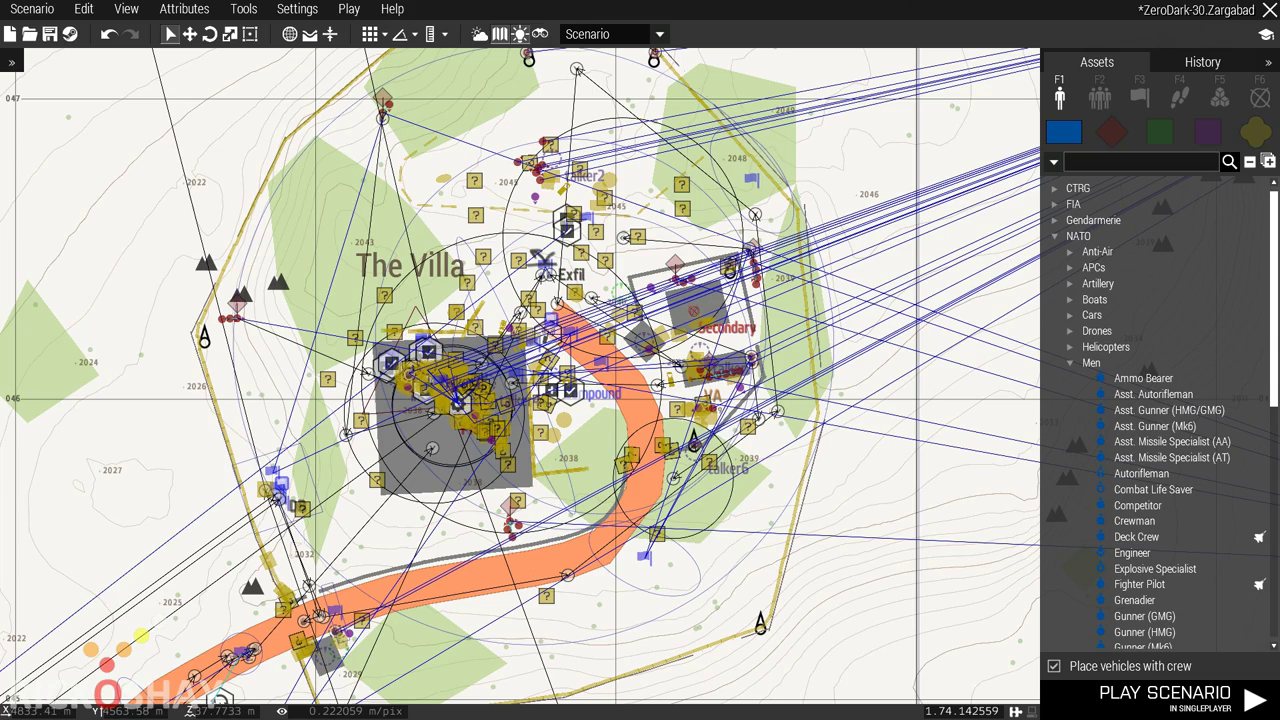
scroll(454, 525, "up", 2)
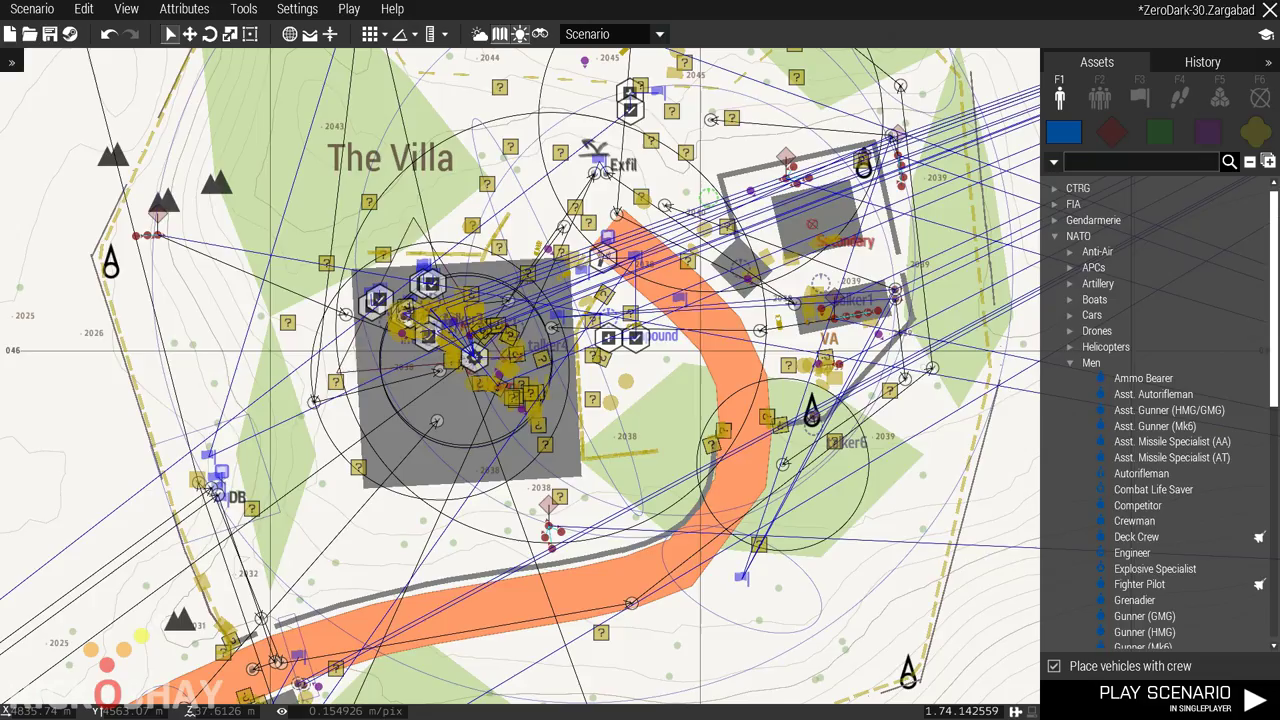
- Switch to the 3D view and examine the villa's exterior and roof
key("m")
right_click_drag(423, 531, 640, 249)
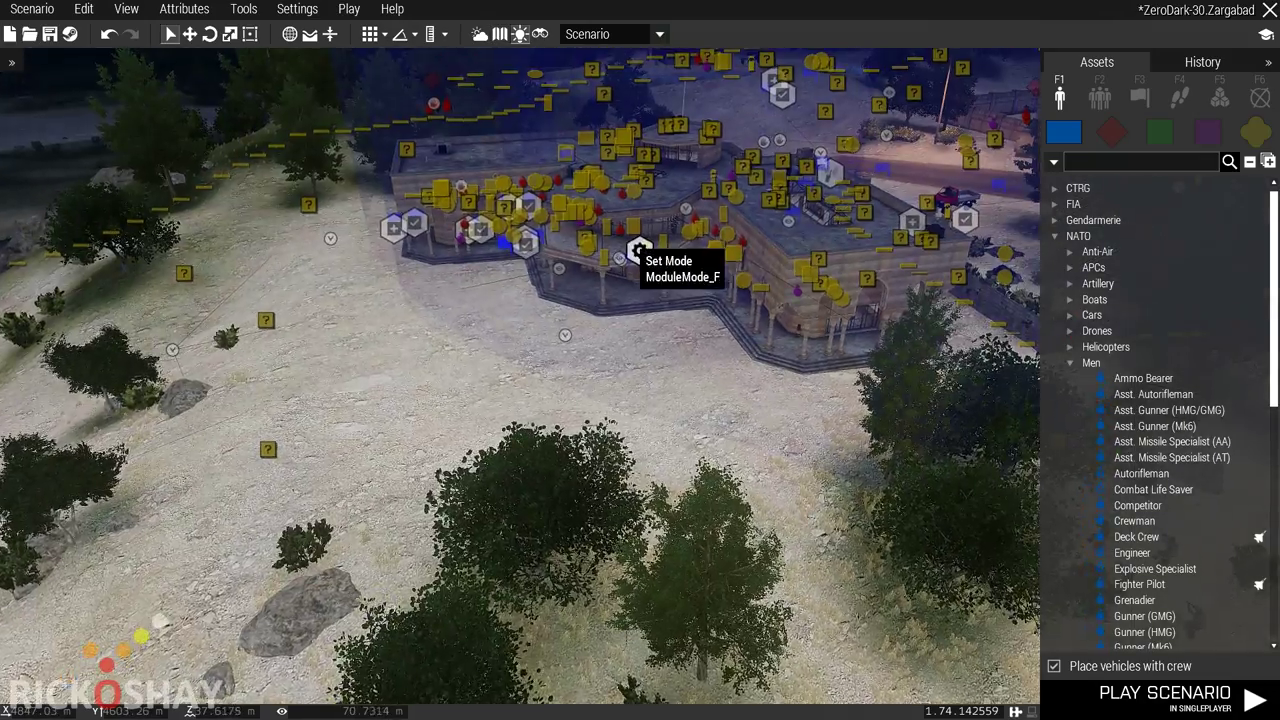
scroll(638, 252, "up", 5)
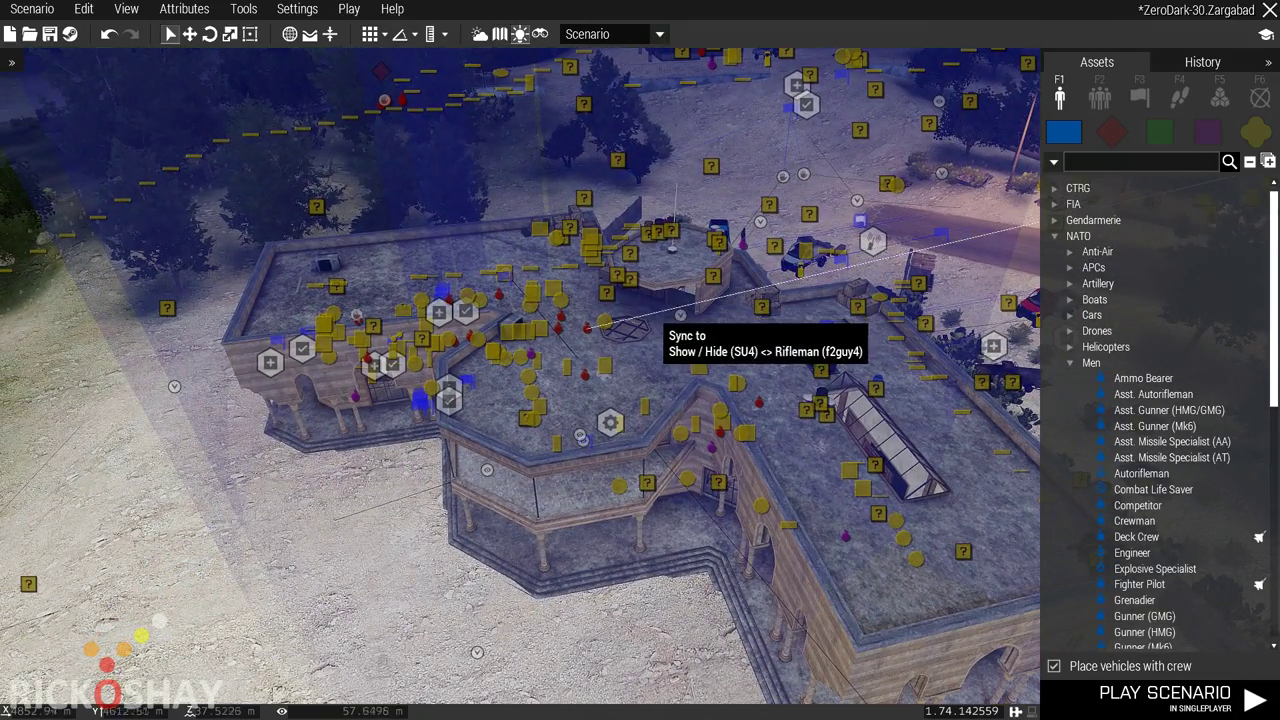
key("m")
key("m")
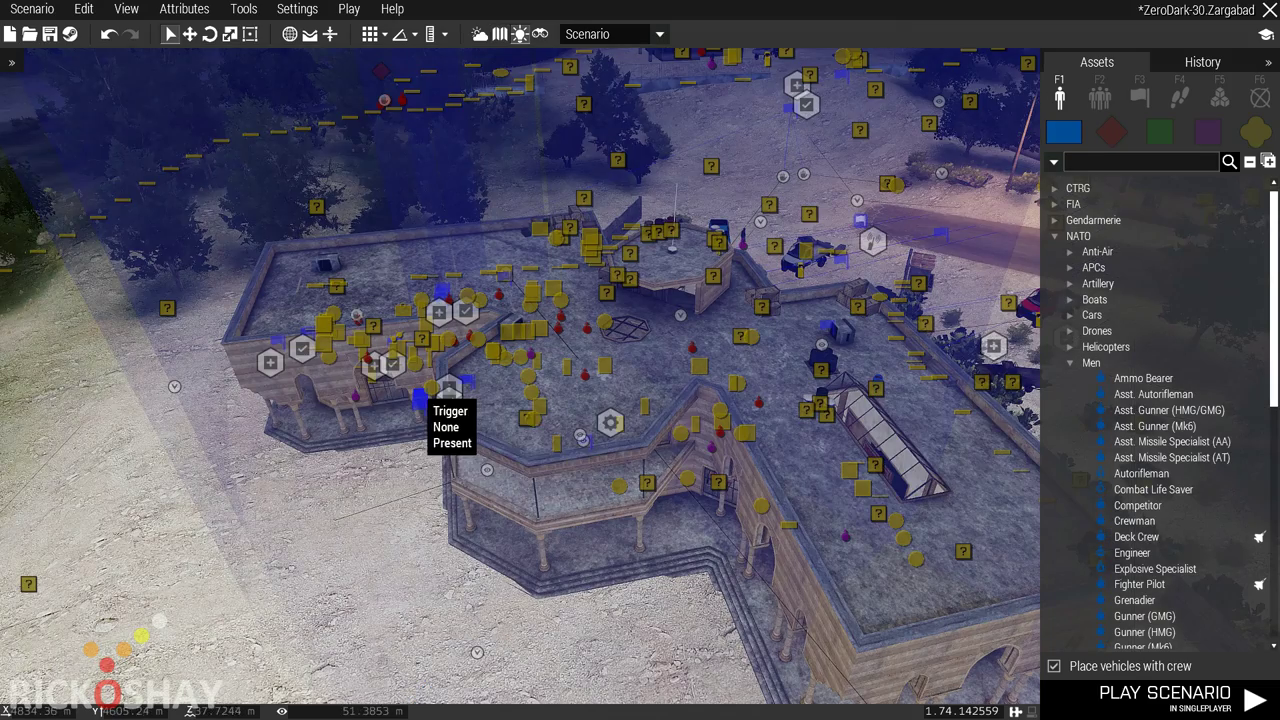
right_click_drag(294, 473, 256, 476)
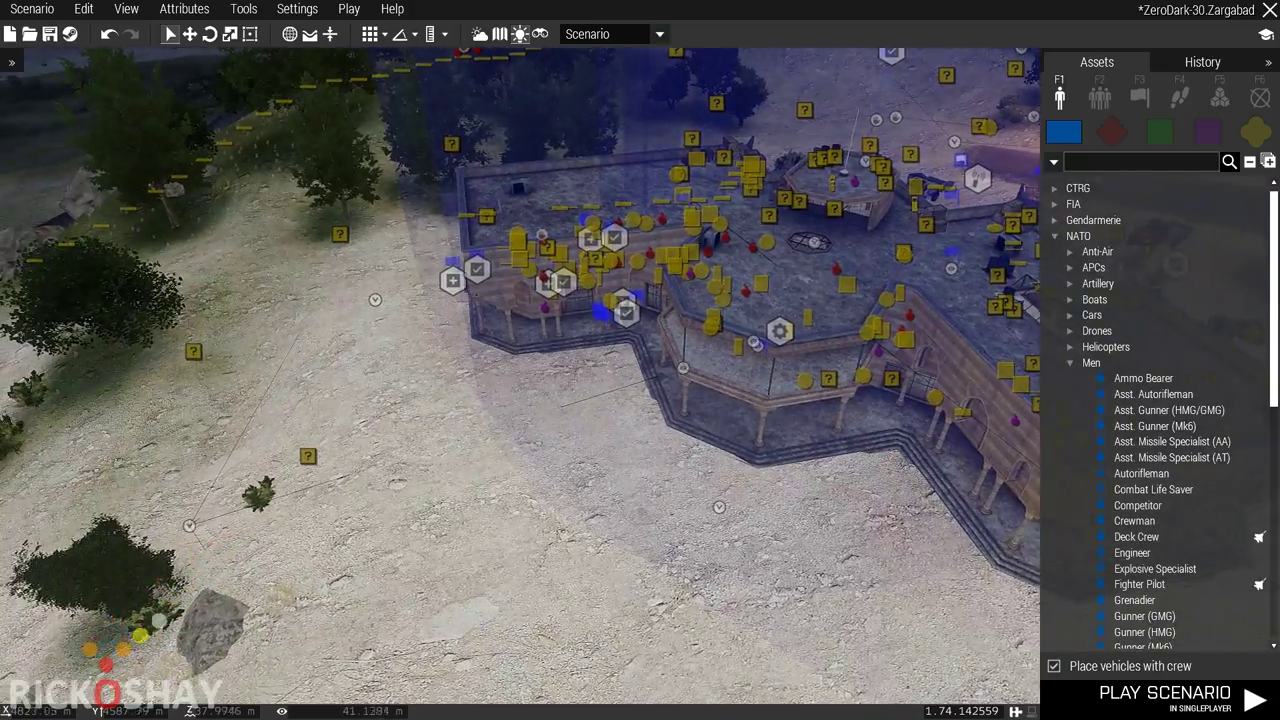
key("w")
key("d")
key("w")
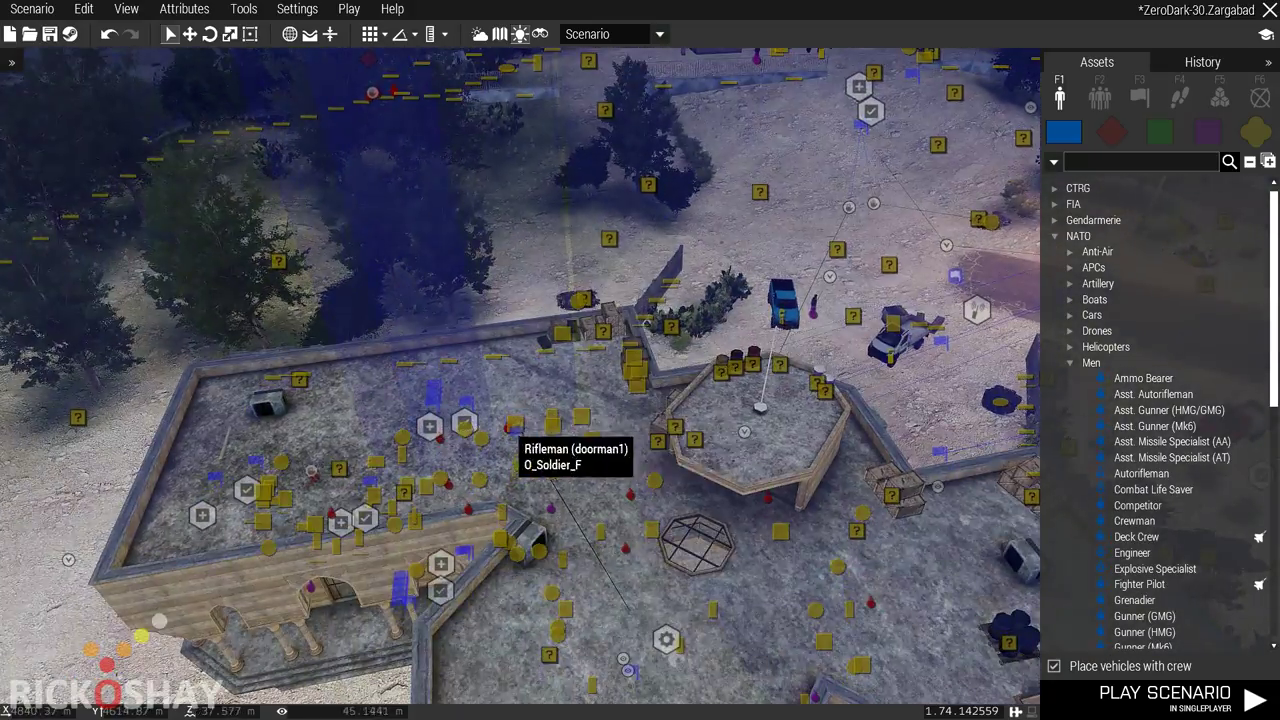
key("w")
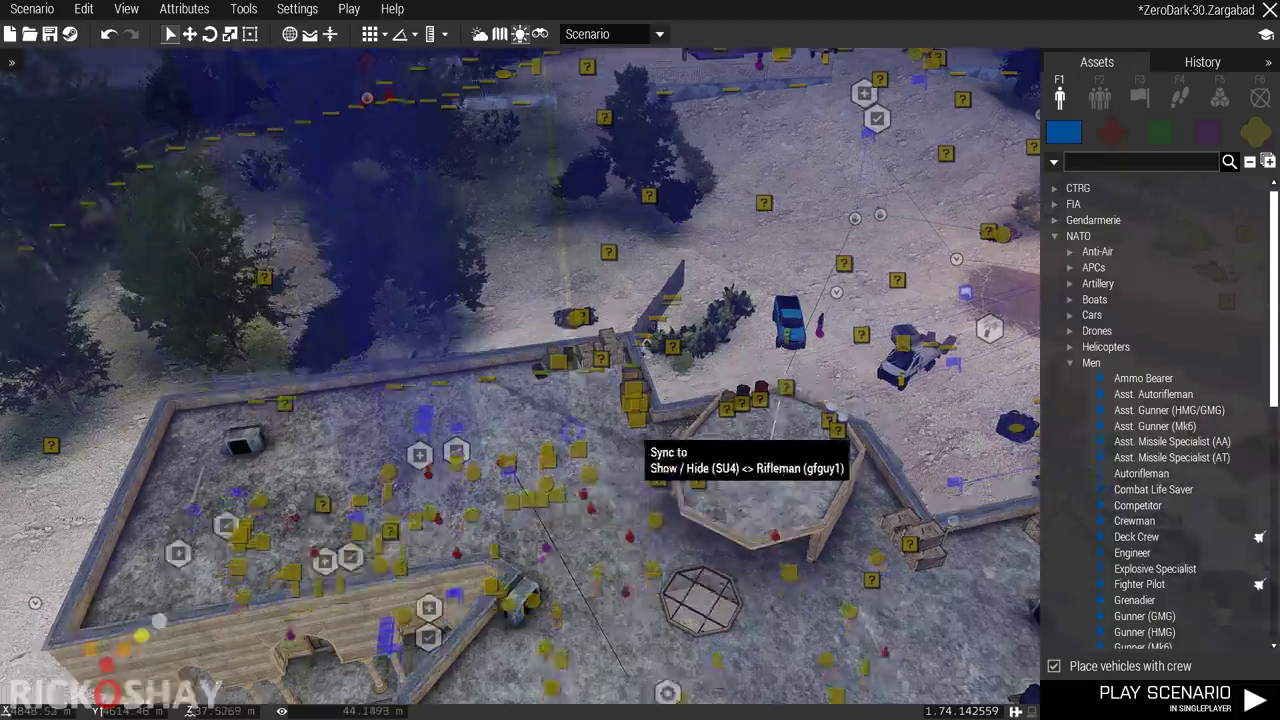
key("w")
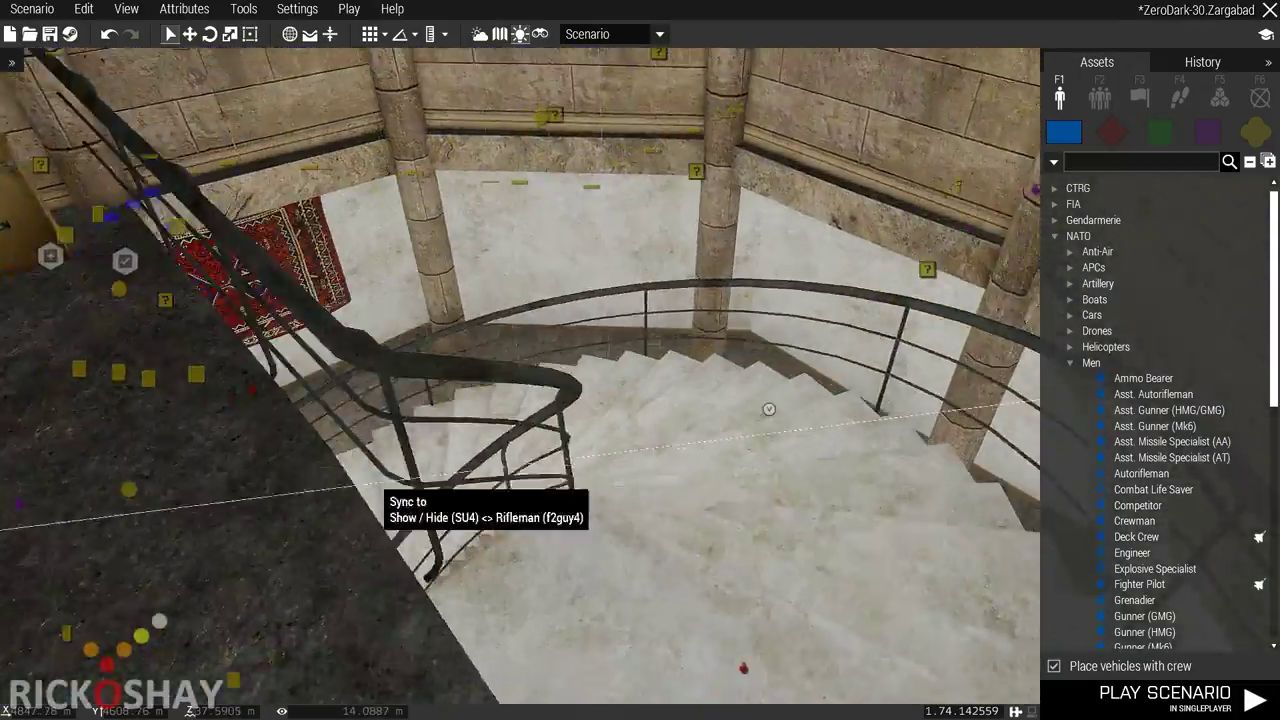
- Examine the villa's upper-floor hall, including the stairs, the doorways and the armed guards' positions
key("w")
right_click_drag(374, 484, 180, 462)
key("w")
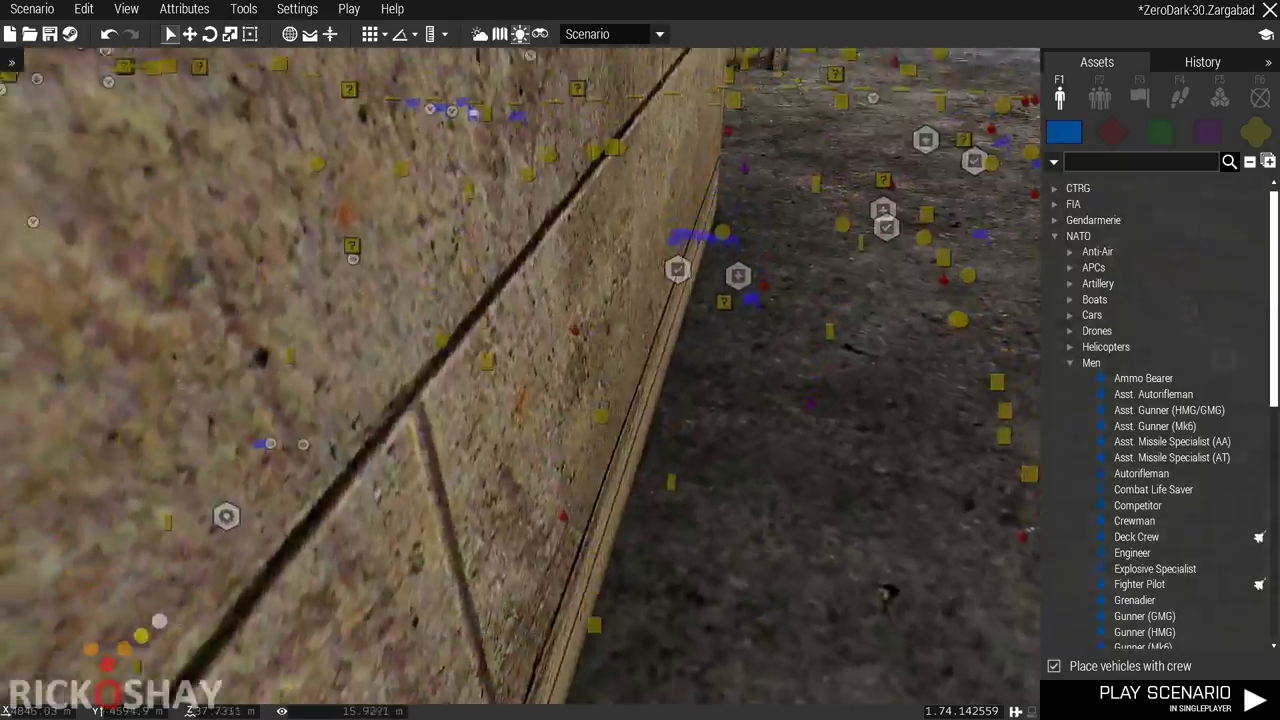
key("w")
key("w")
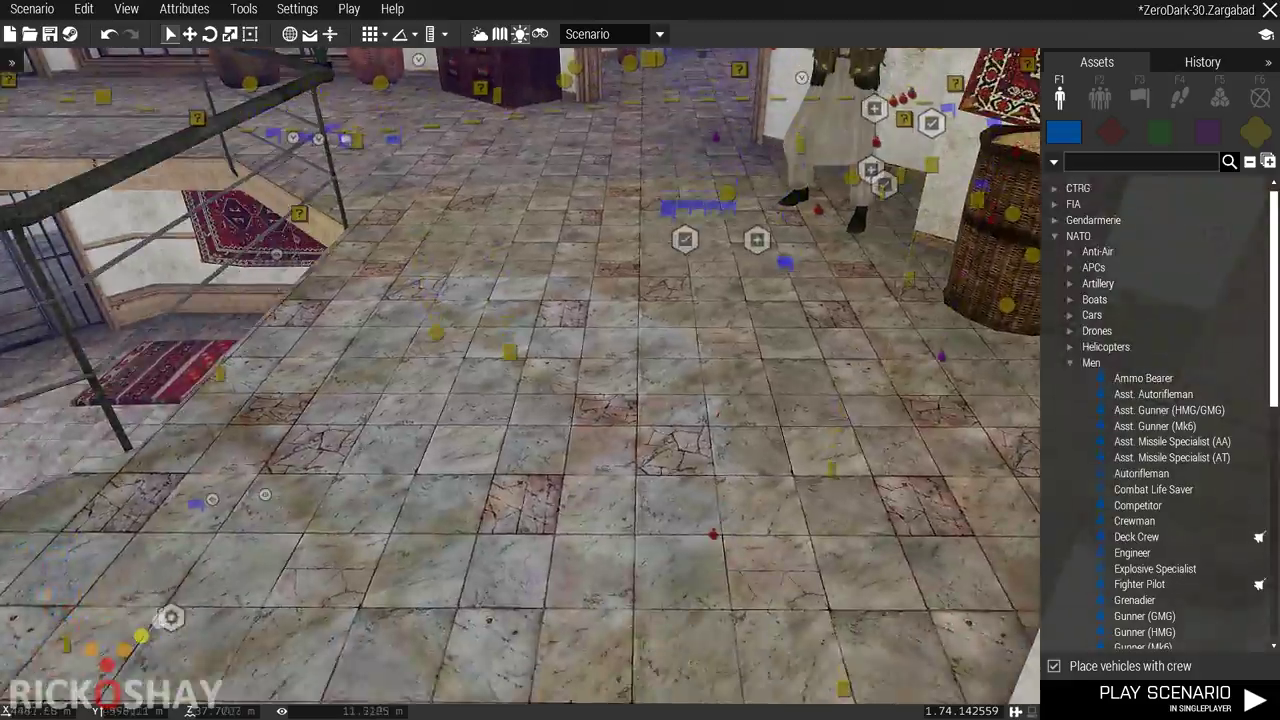
mouse_move(480, 590)
right_mouse_down()
mouse_move(563, 525)
mouse_move(632, 503)
mouse_move(210, 498)
right_mouse_up()
key("s")
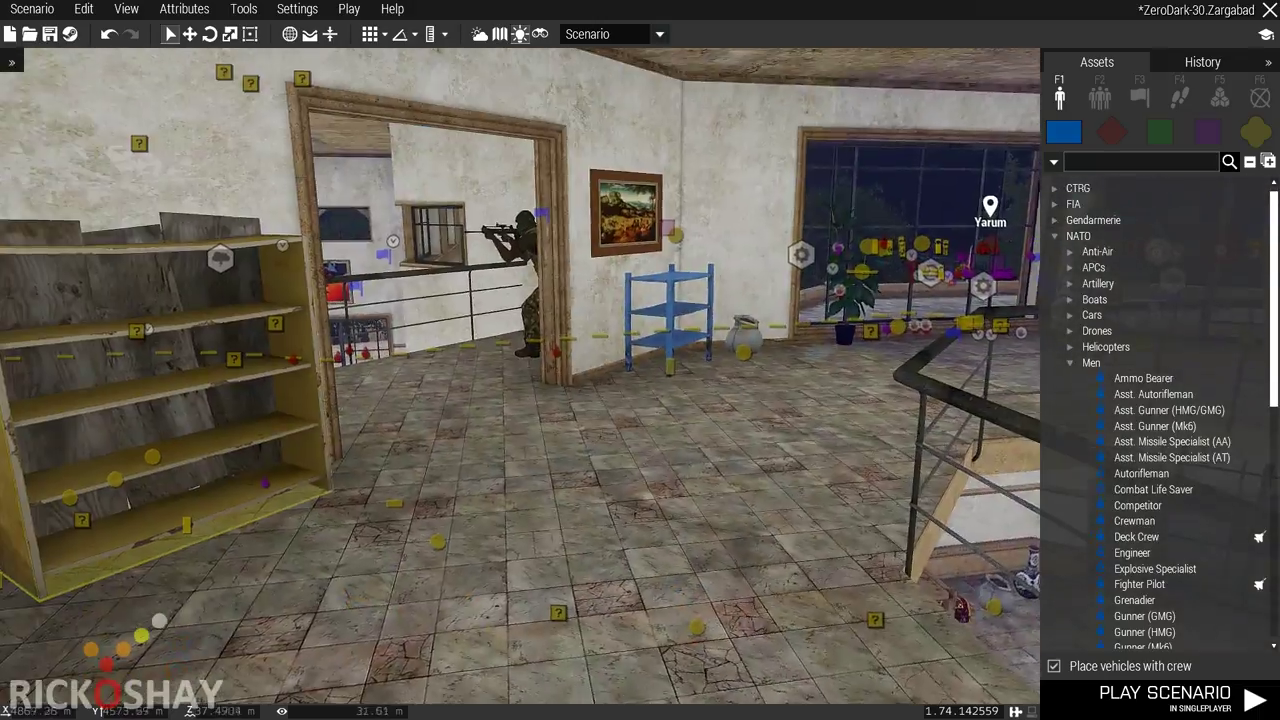
right_click_drag(2, 400, 830, 440)
key("w")
key("w")
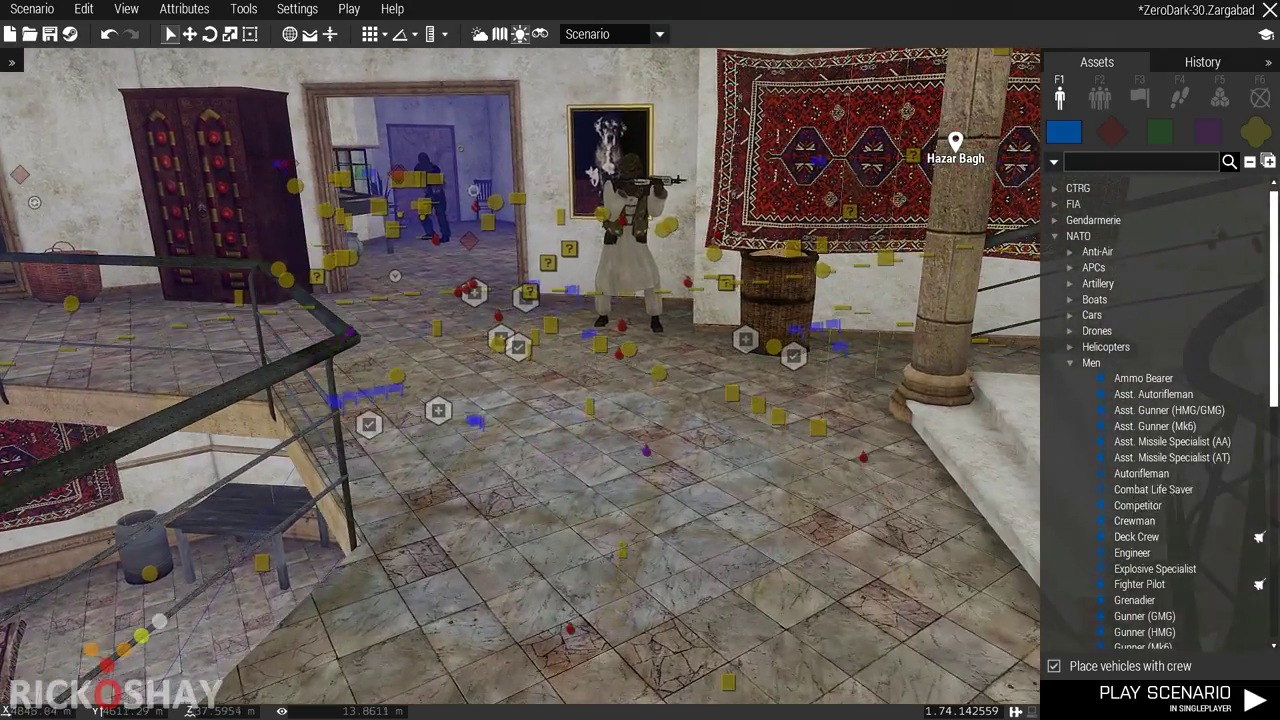
right_click_drag(520, 390, 700, 390)
key("s")
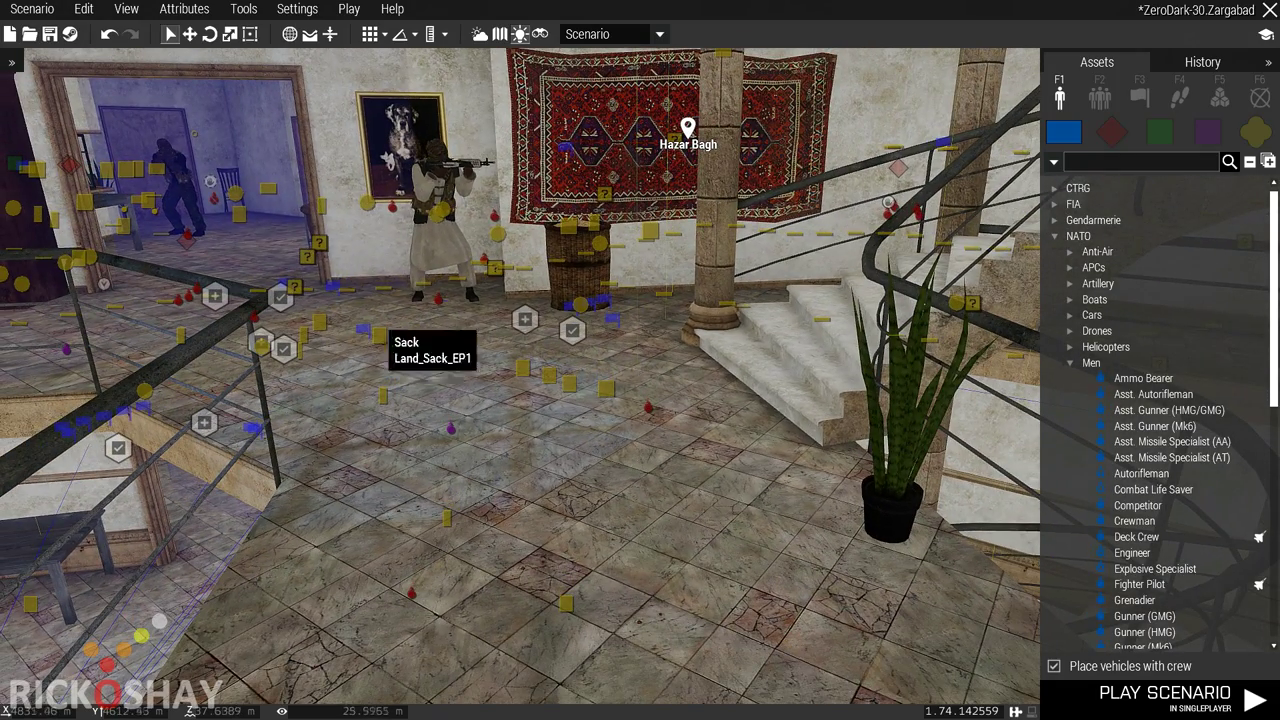
right_click_drag(400, 260, 40, 240)
key("s")
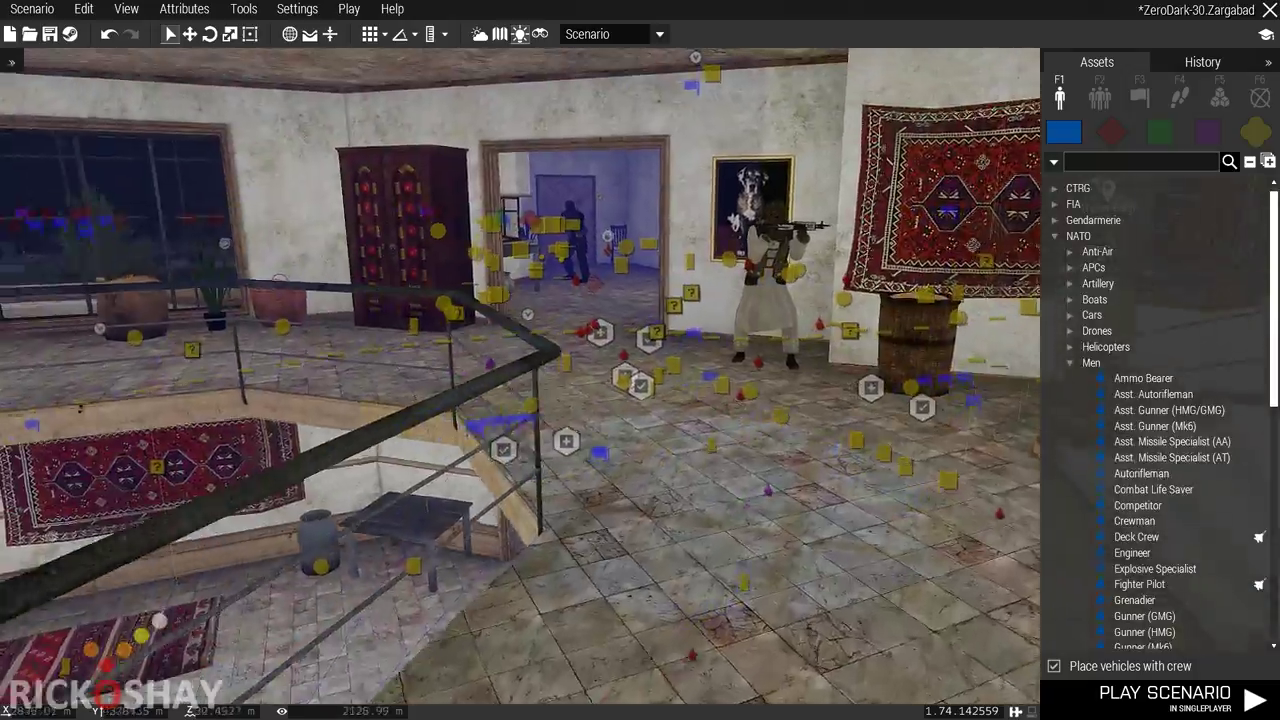
- Examine the Shoot House panel door (osdoor) at the far end of the guarded room off the hall
key("w")
key("w")
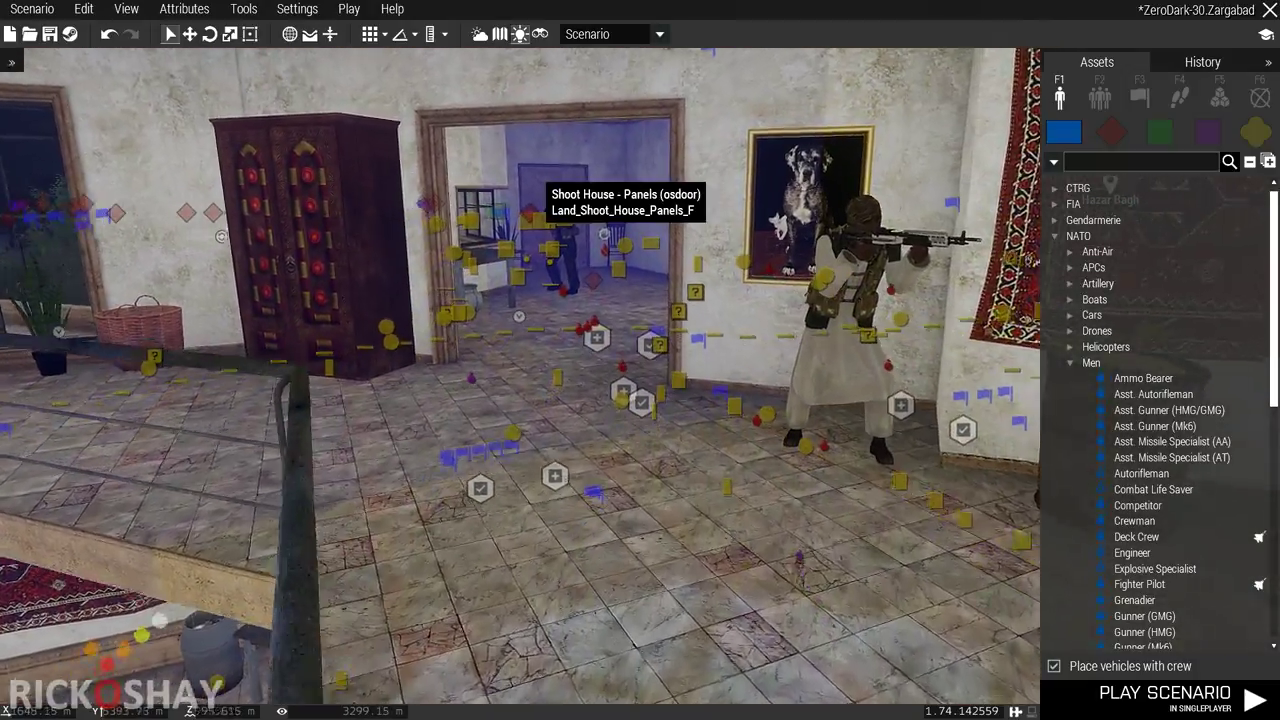
key("w")
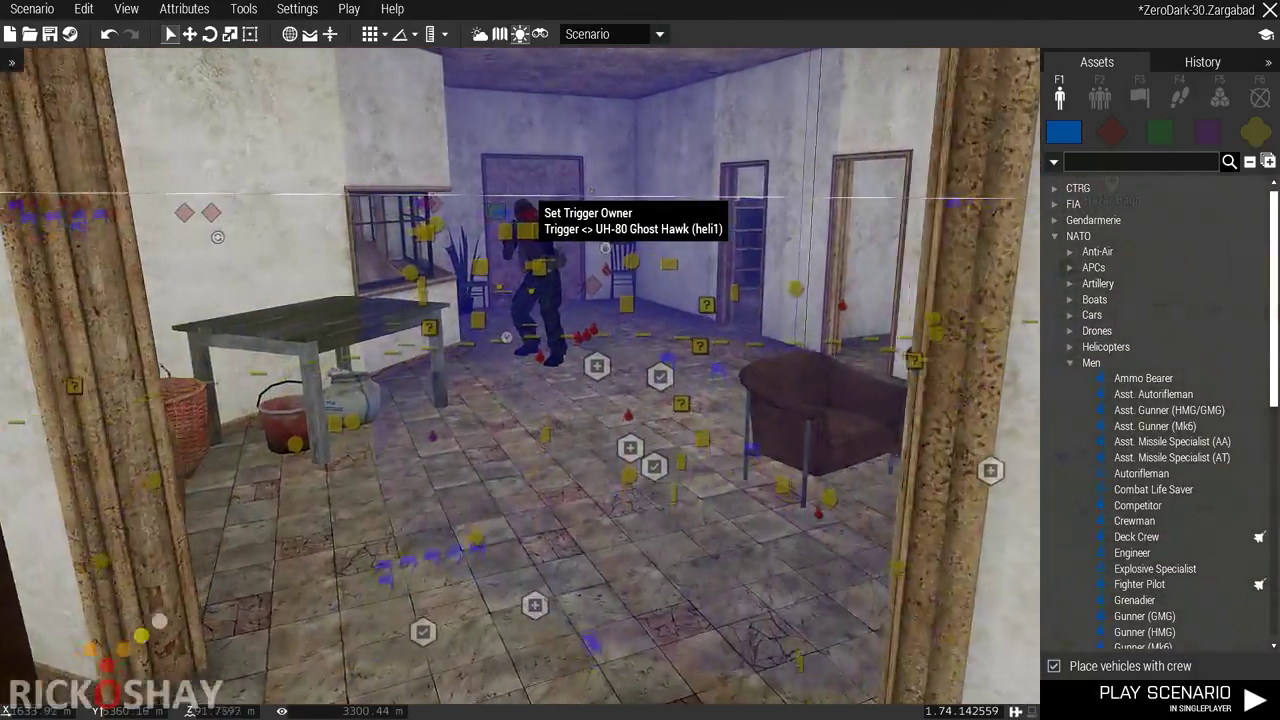
key("w")
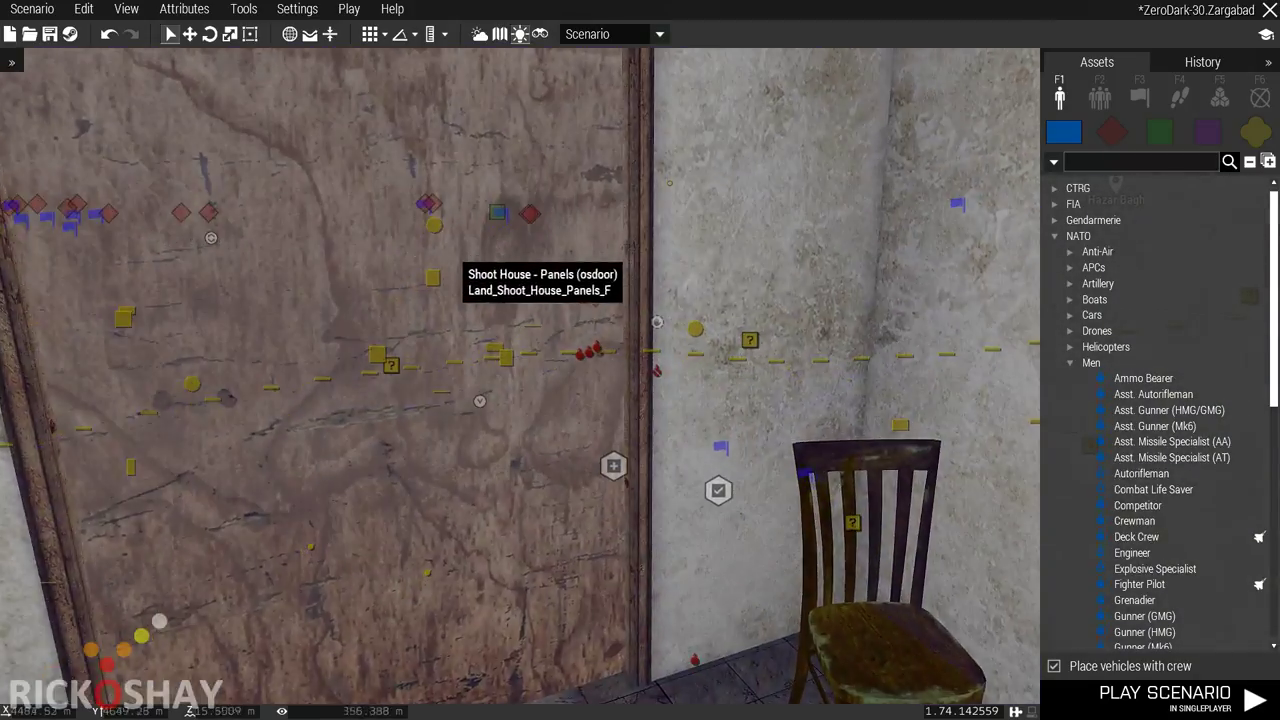
key("s")
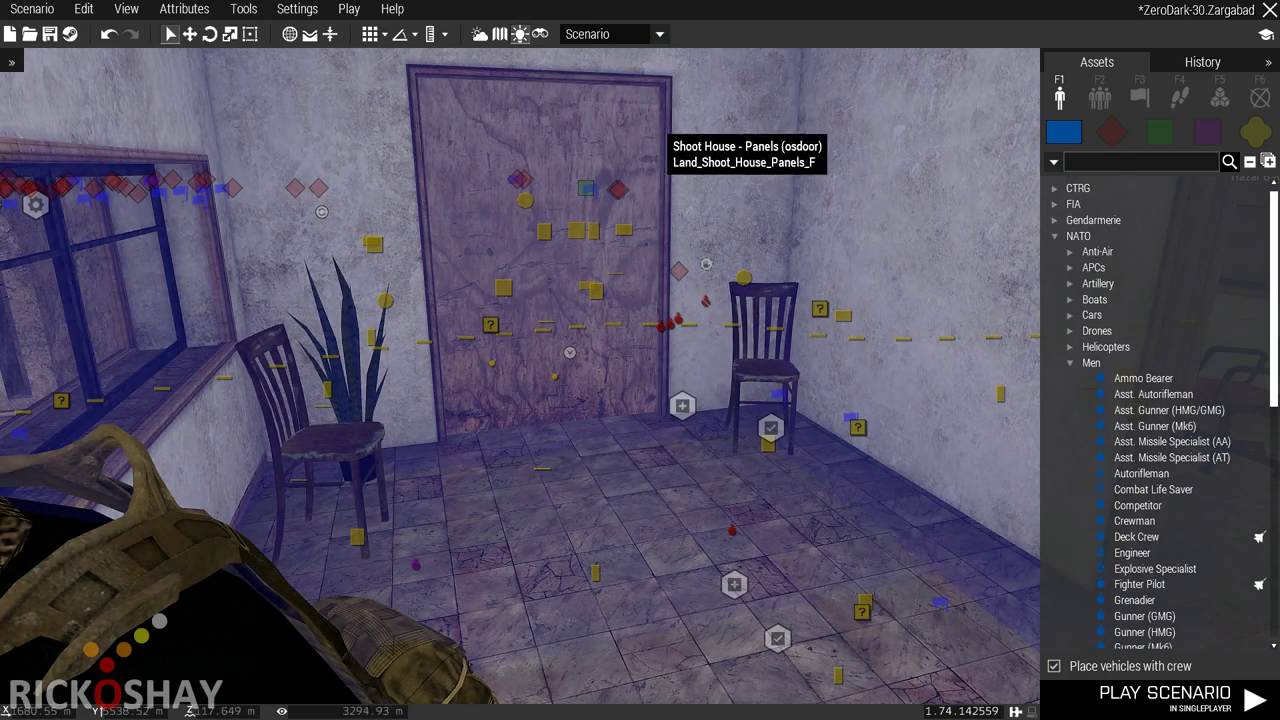
key("w")
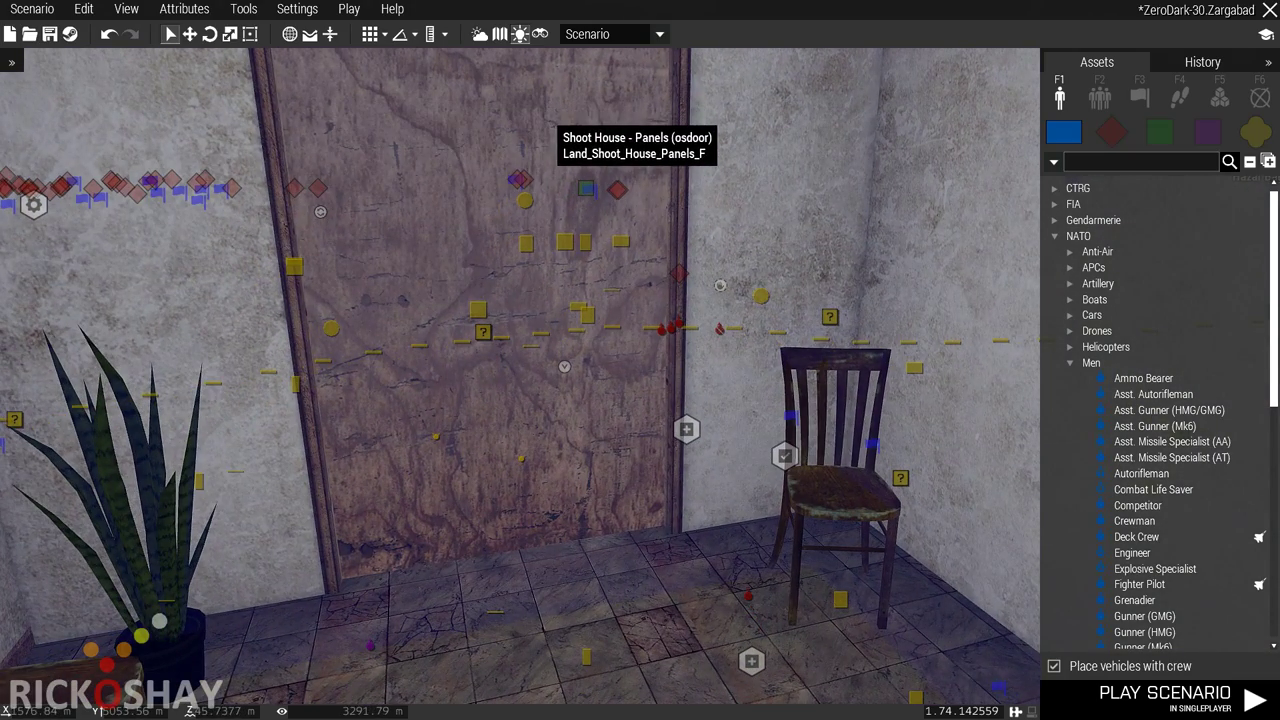
key("s")
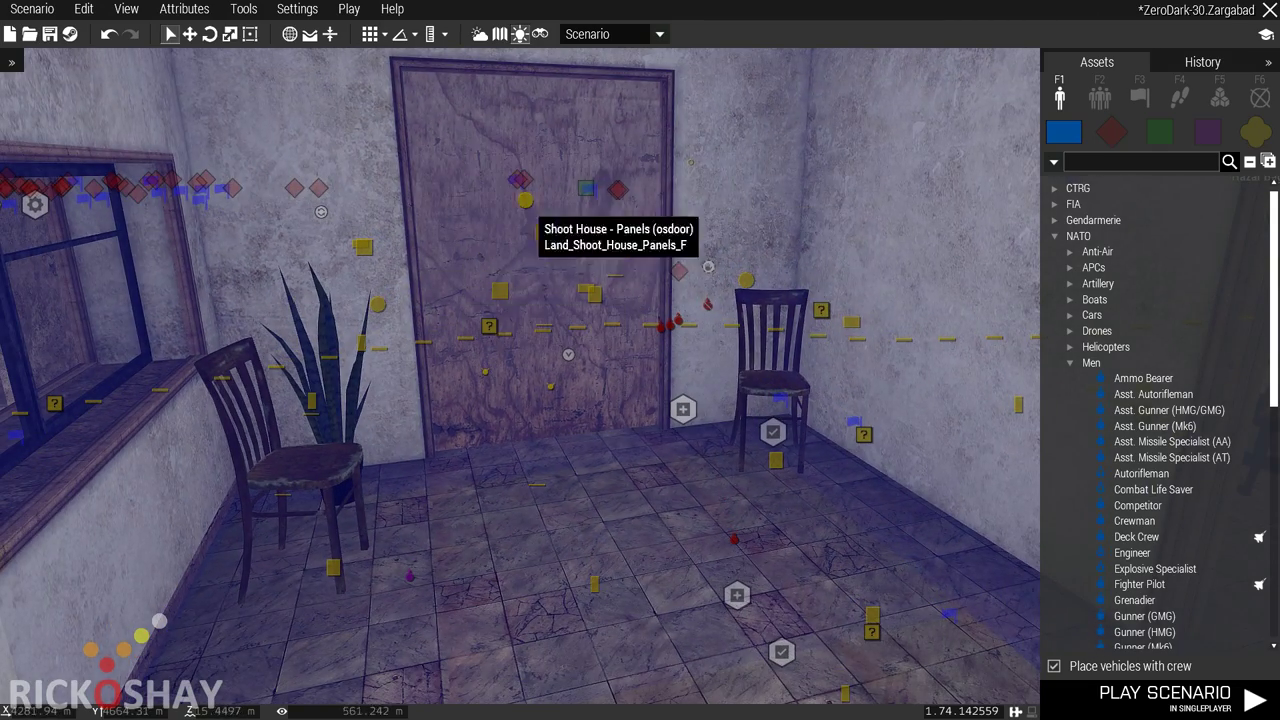
key("s")
- Paste the copied Recon Team Leader into the villa's upper-floor hall near the staircase and view him up close
right_click_drag(486, 320, 708, 482)
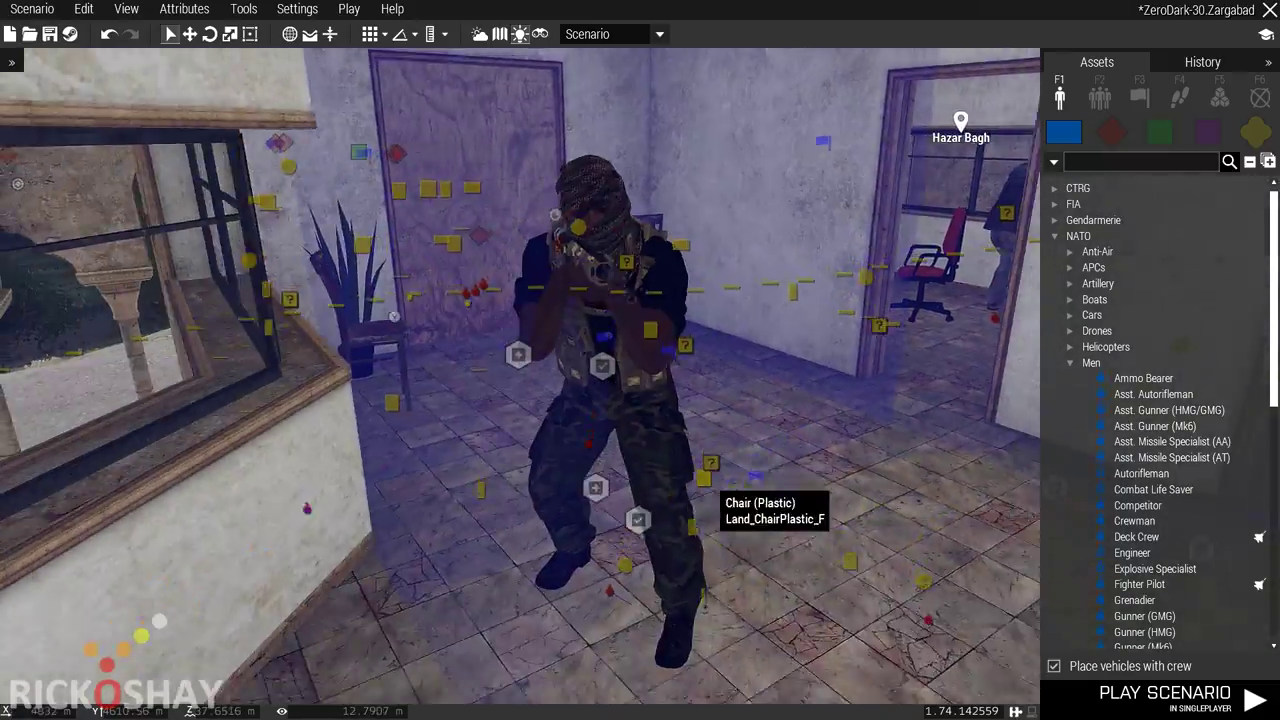
key("s")
key("d")
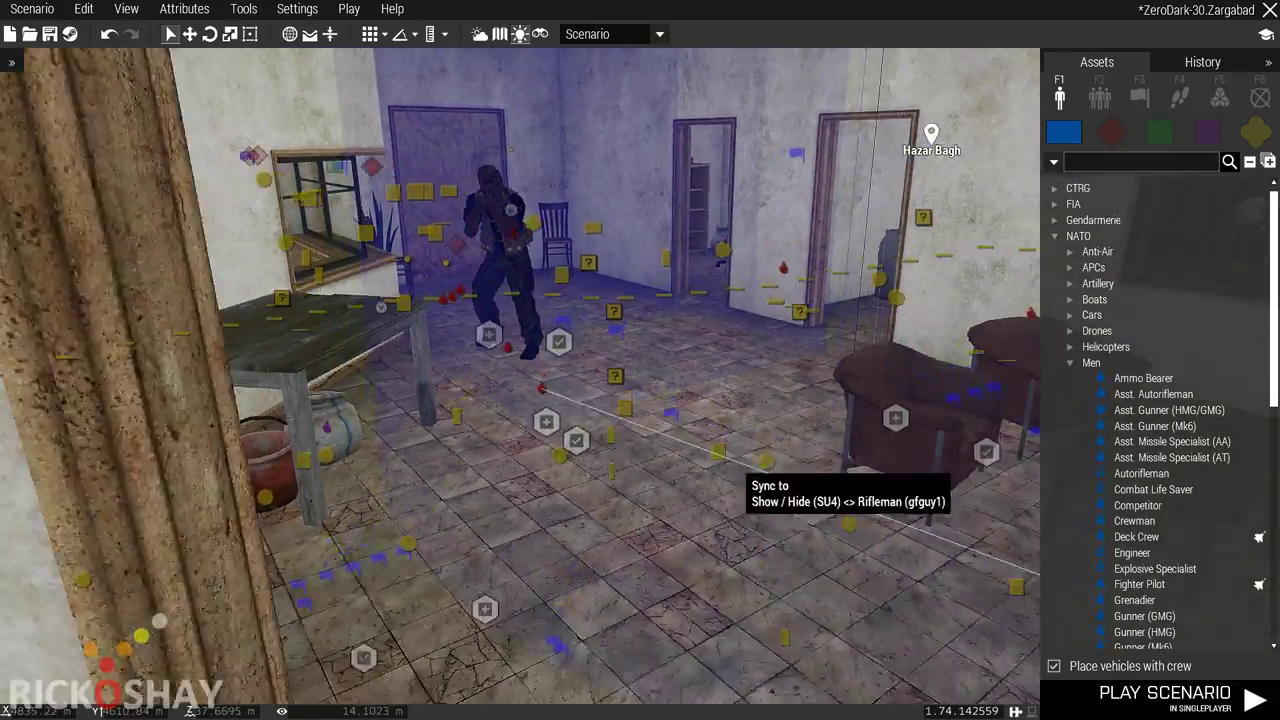
key("s")
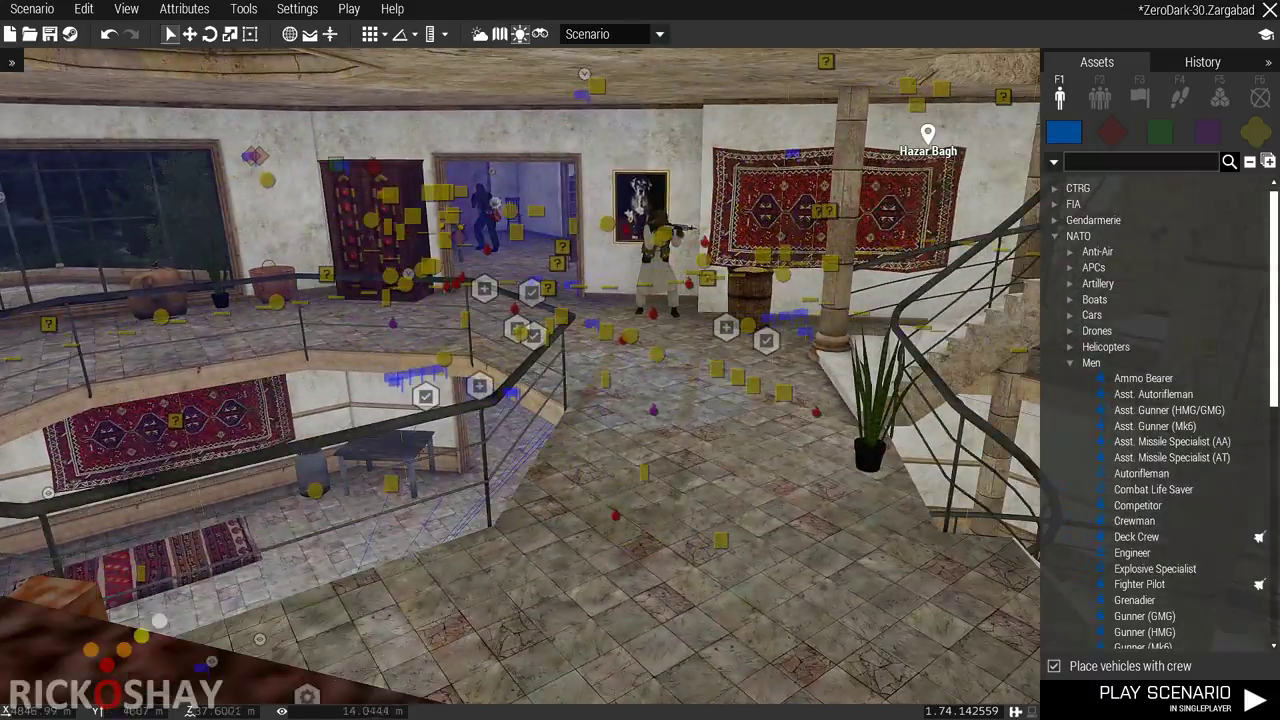
key("s")
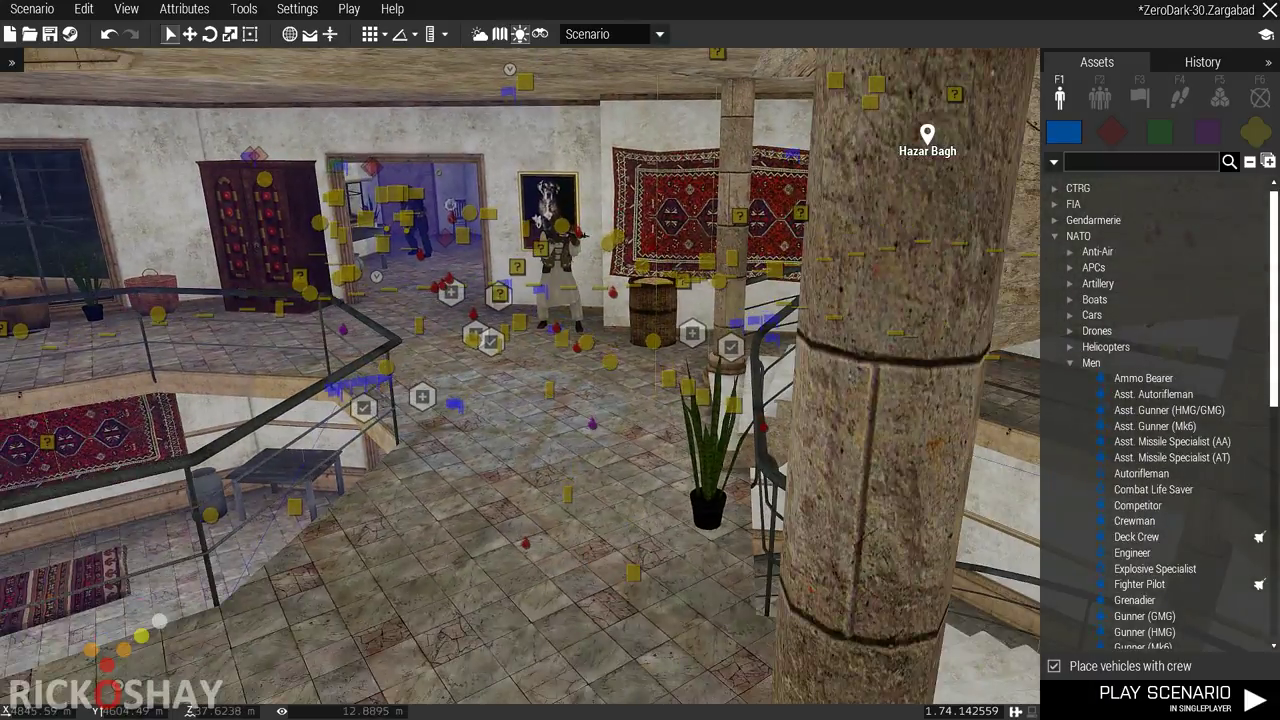
key("a")
key("w")
key("d")
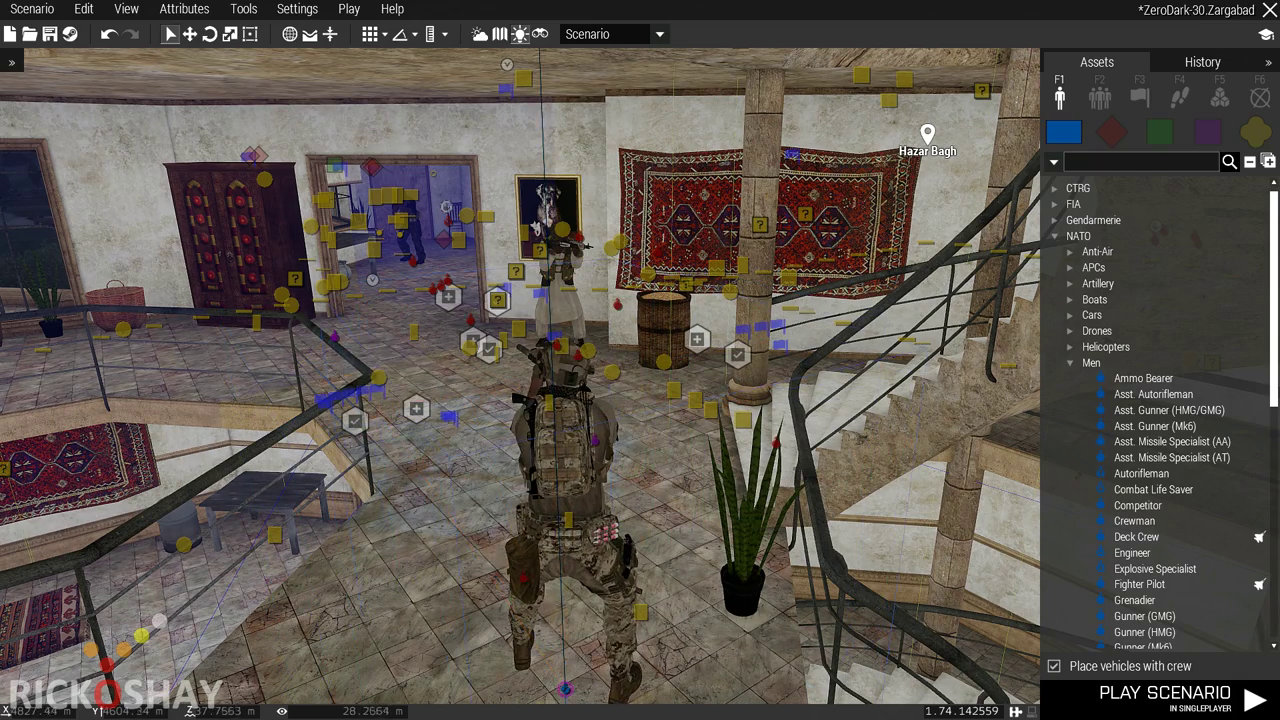
key("a")
key("w")
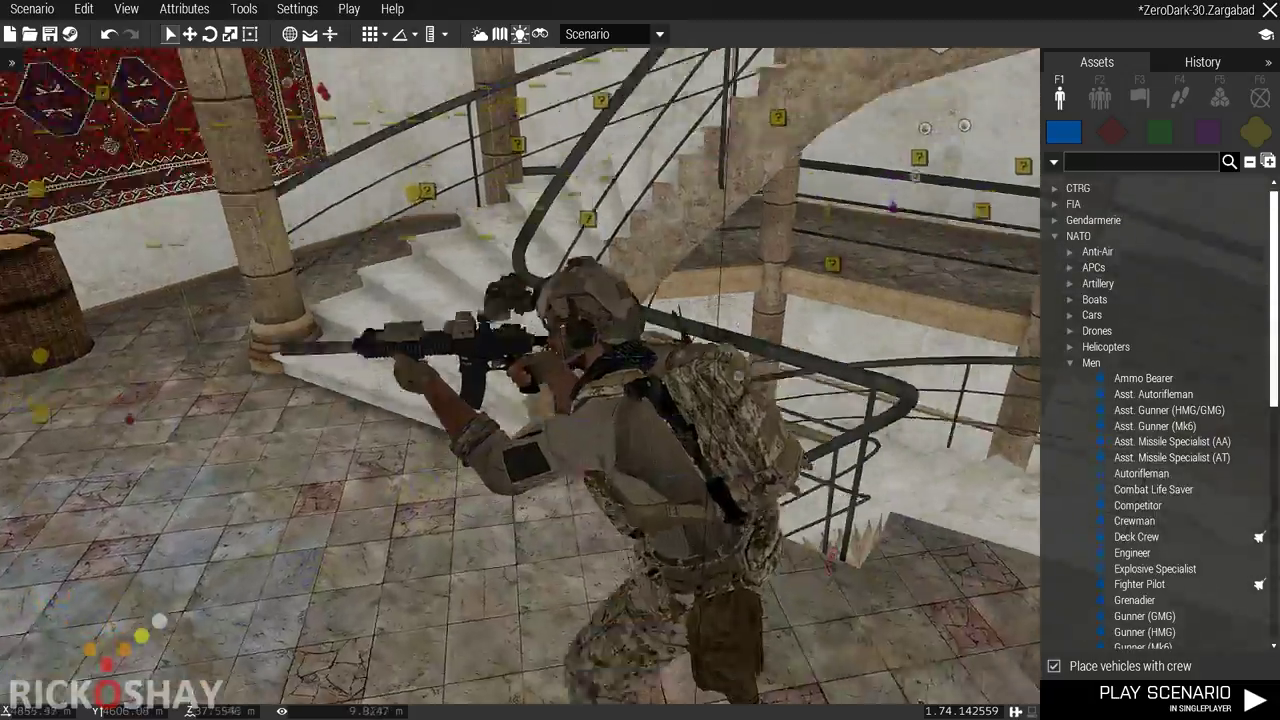
- Start playing the scenario as the Recon Team Leader placed in the villa's upper-floor hall
key("a")
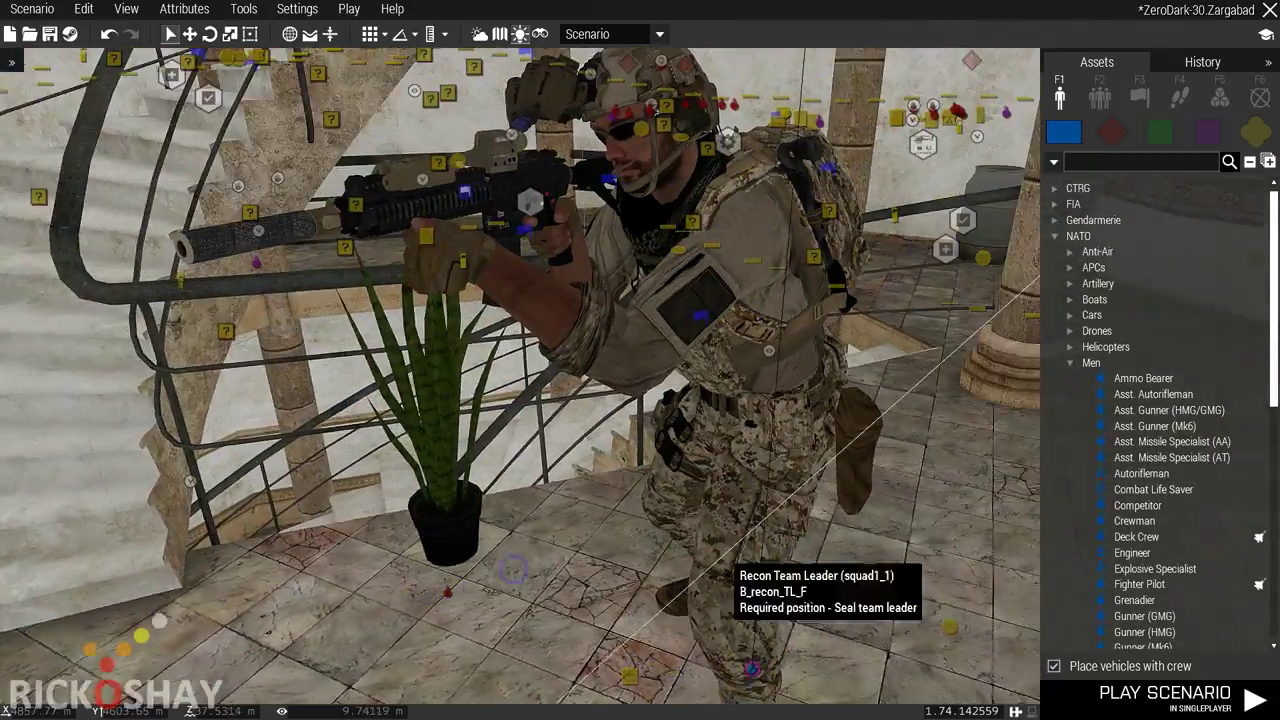
key("w")
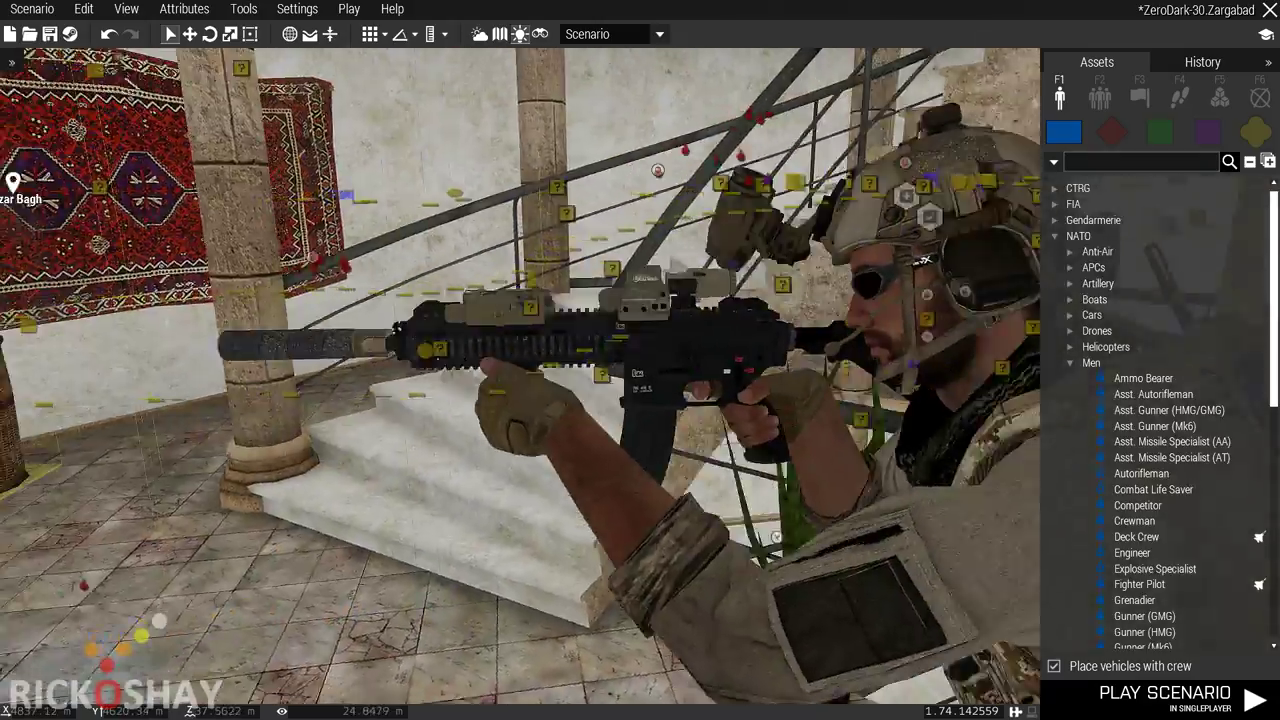
key("s")
key("d")
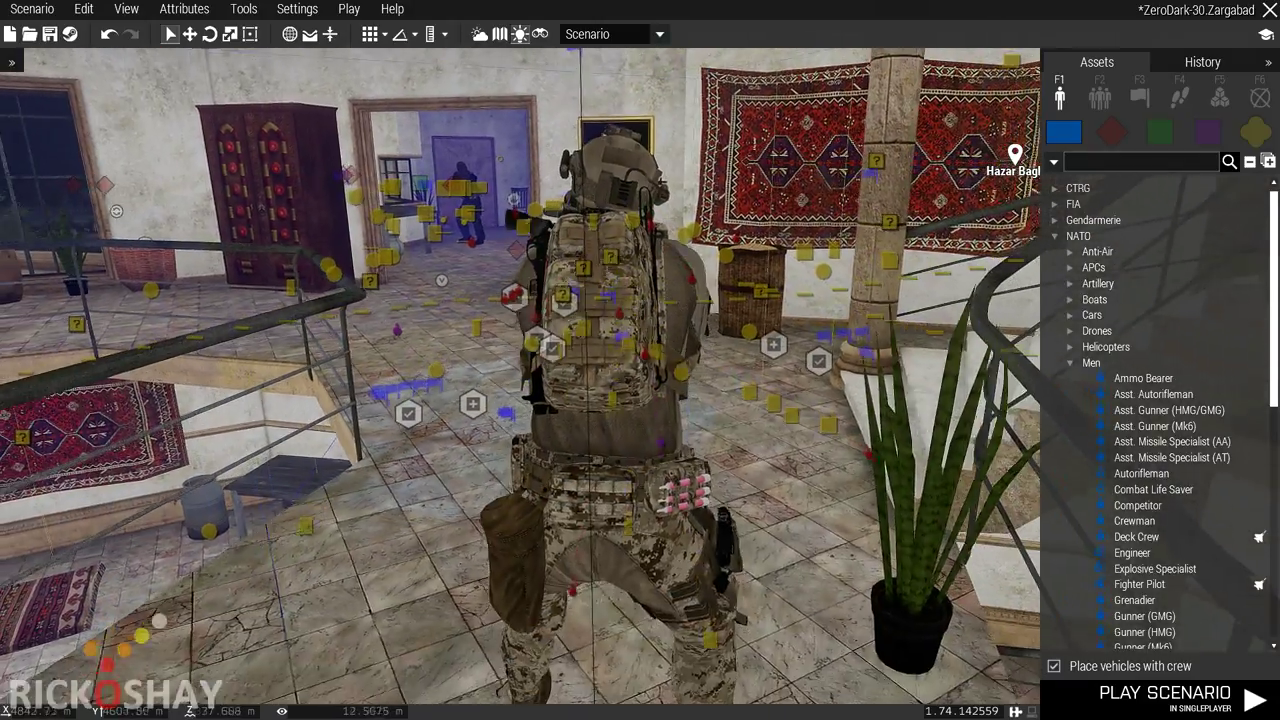
right_click(610, 478)
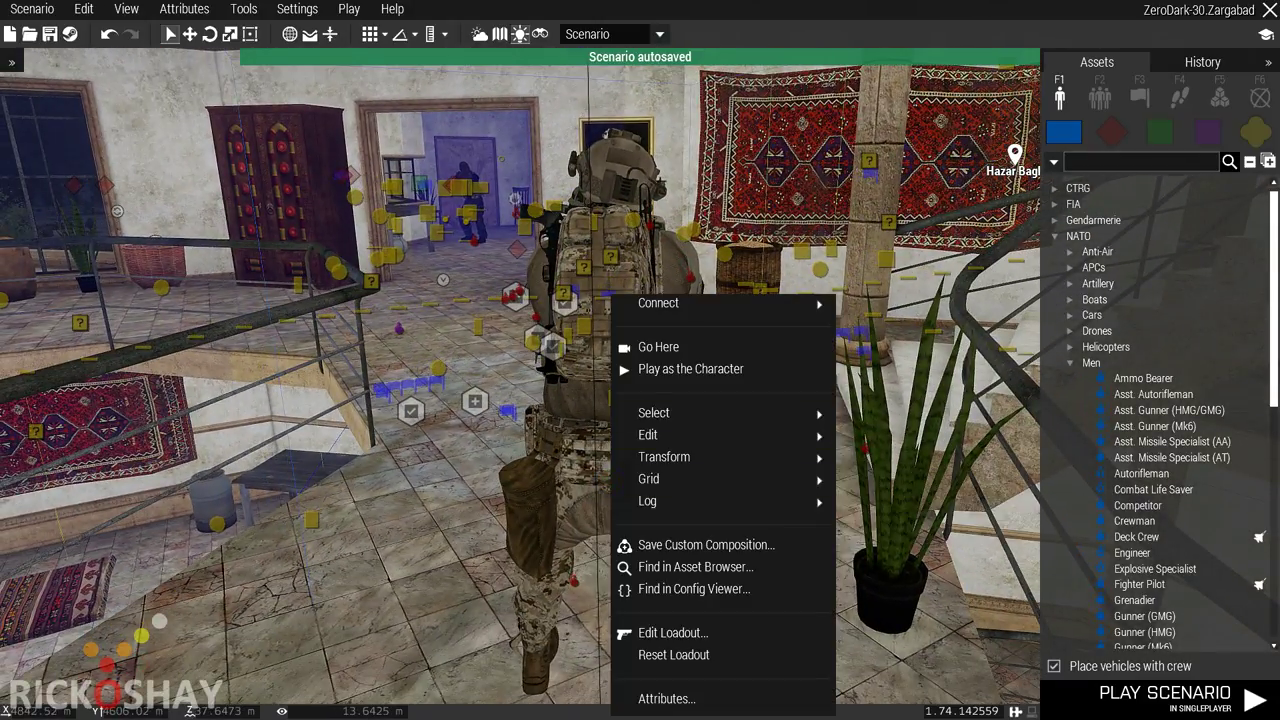
left_click(690, 368)
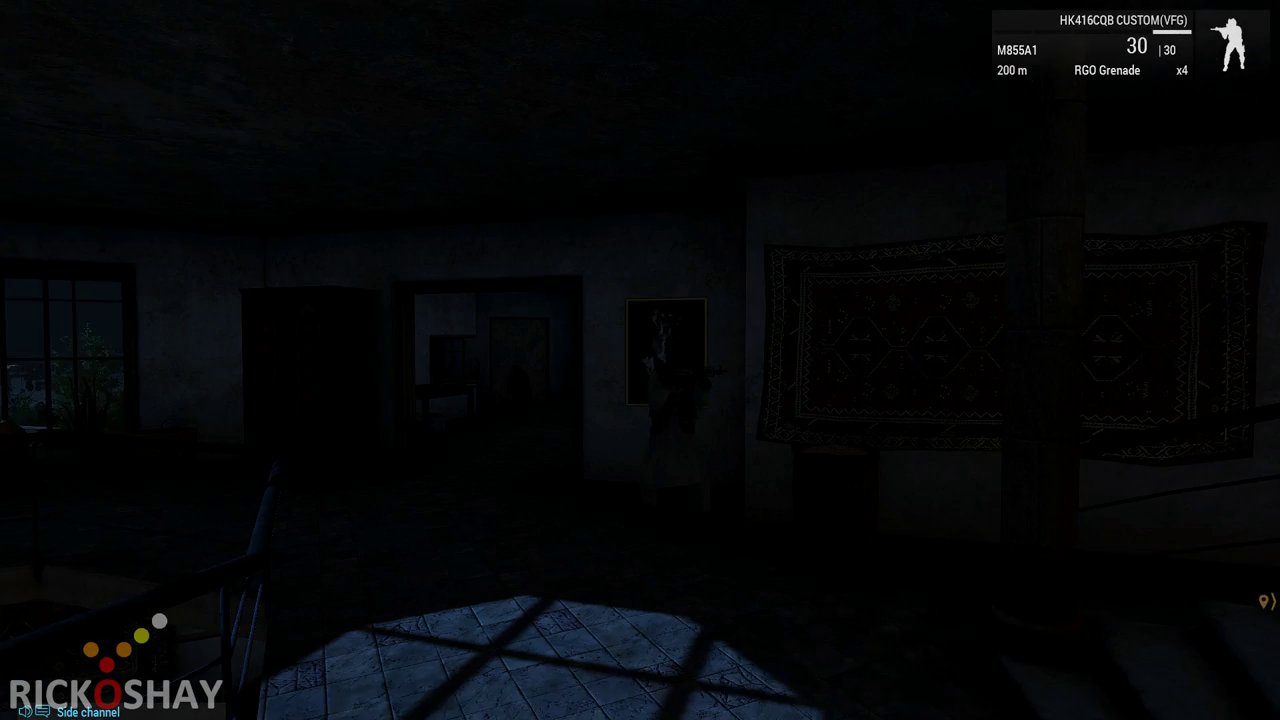
- Turn on night vision and enter the room off the hall to check the closed door at its far end
key("Escape")
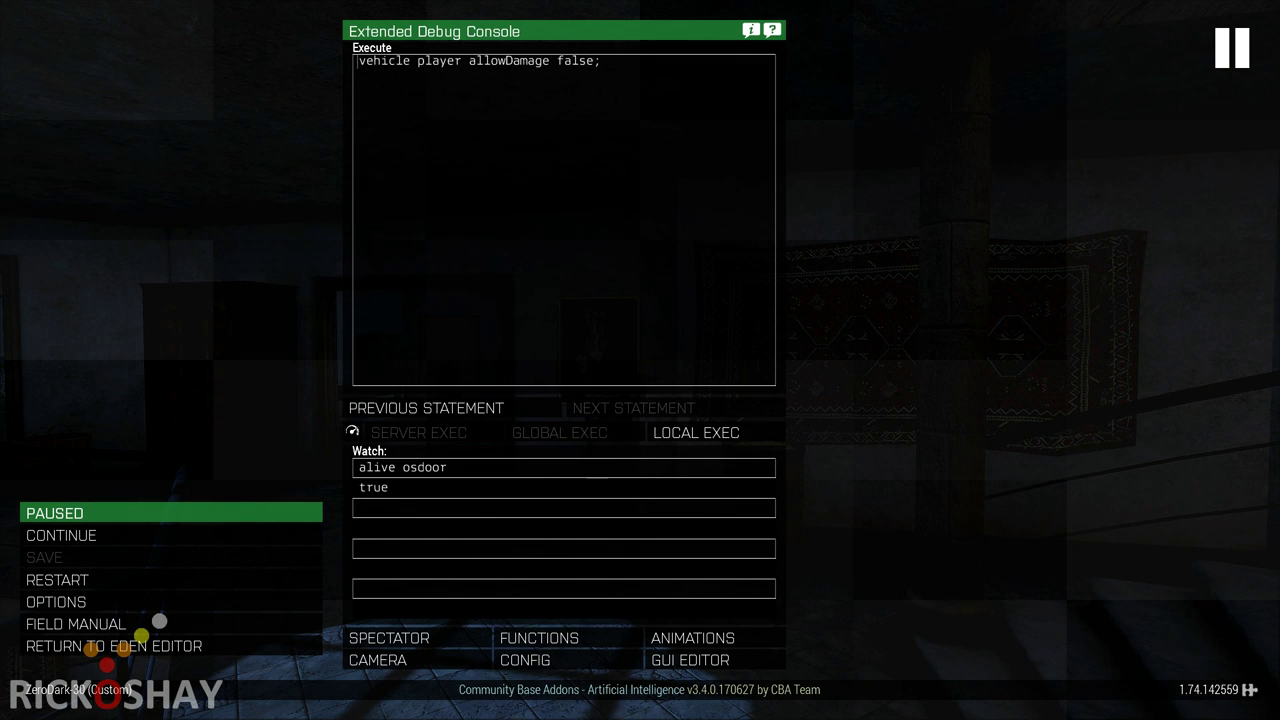
left_click(61, 535)
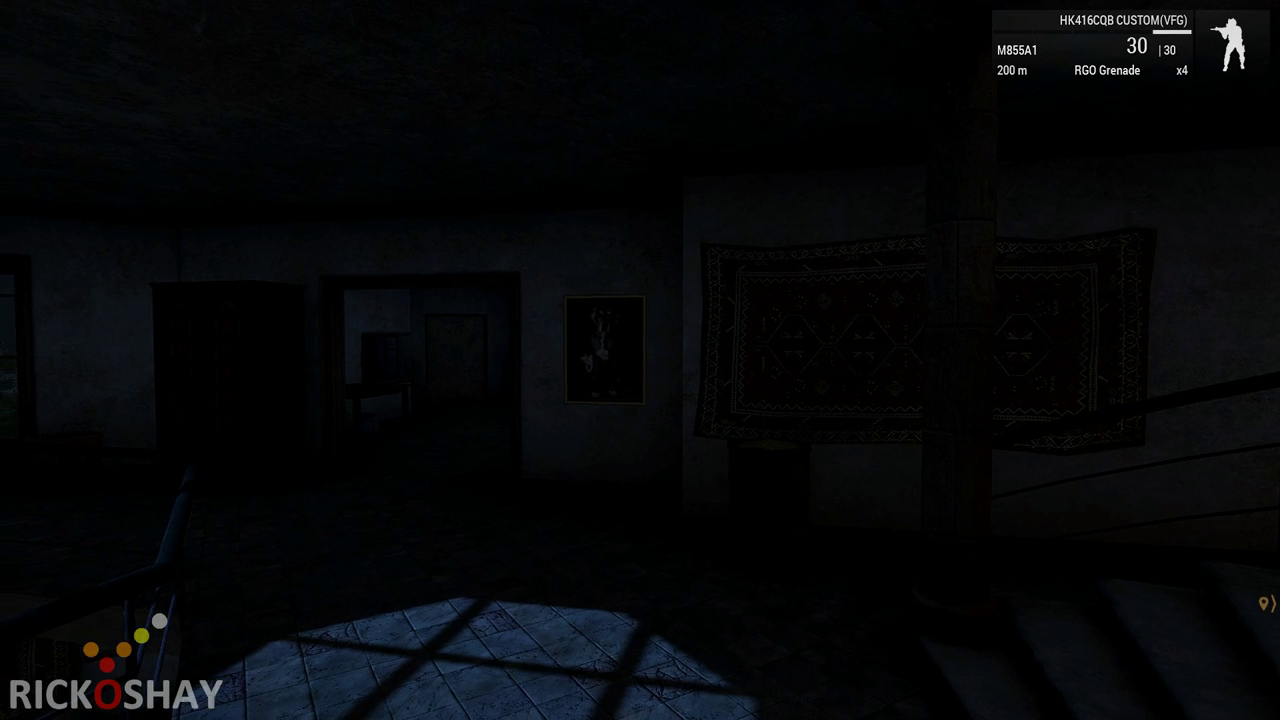
key("n")
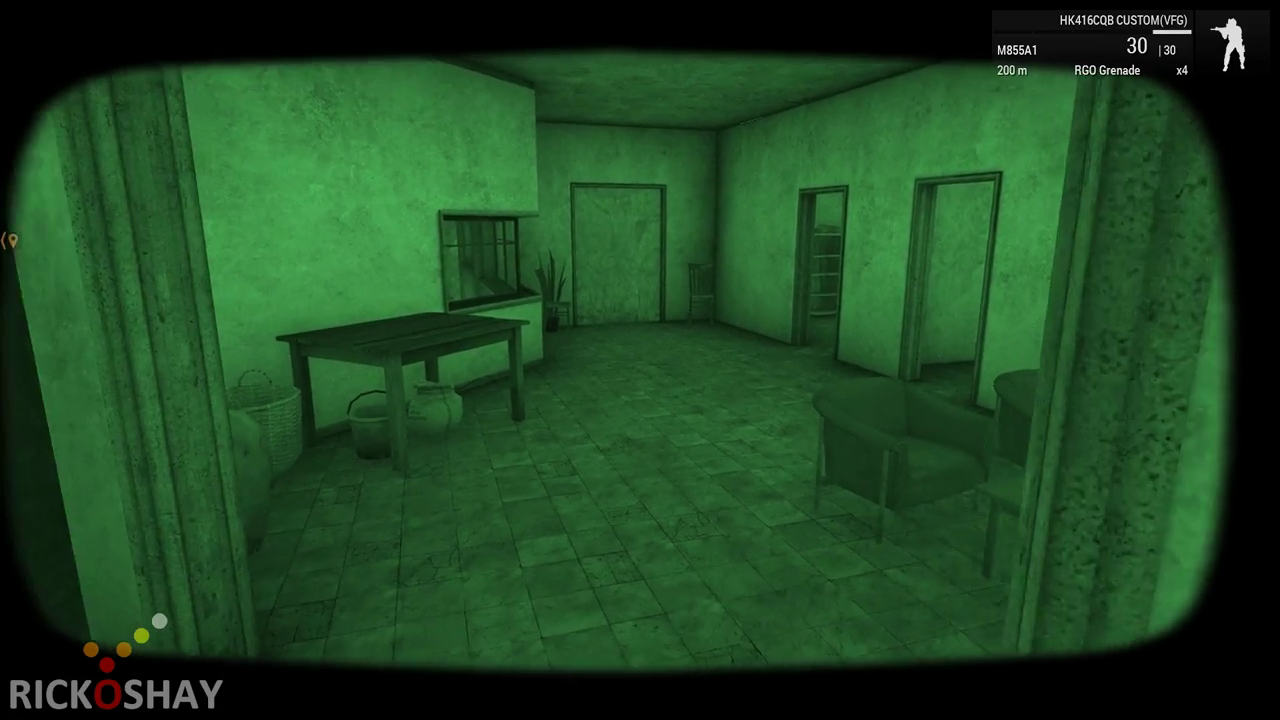
key("w")
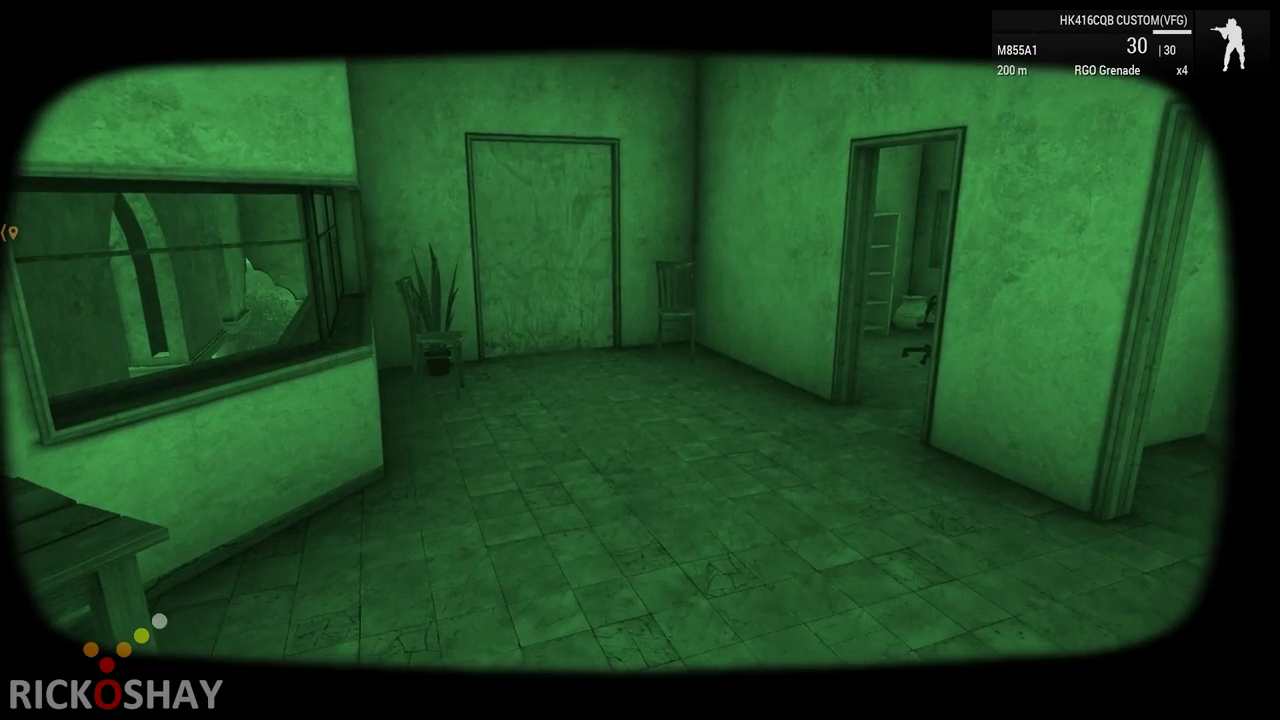
key("s")
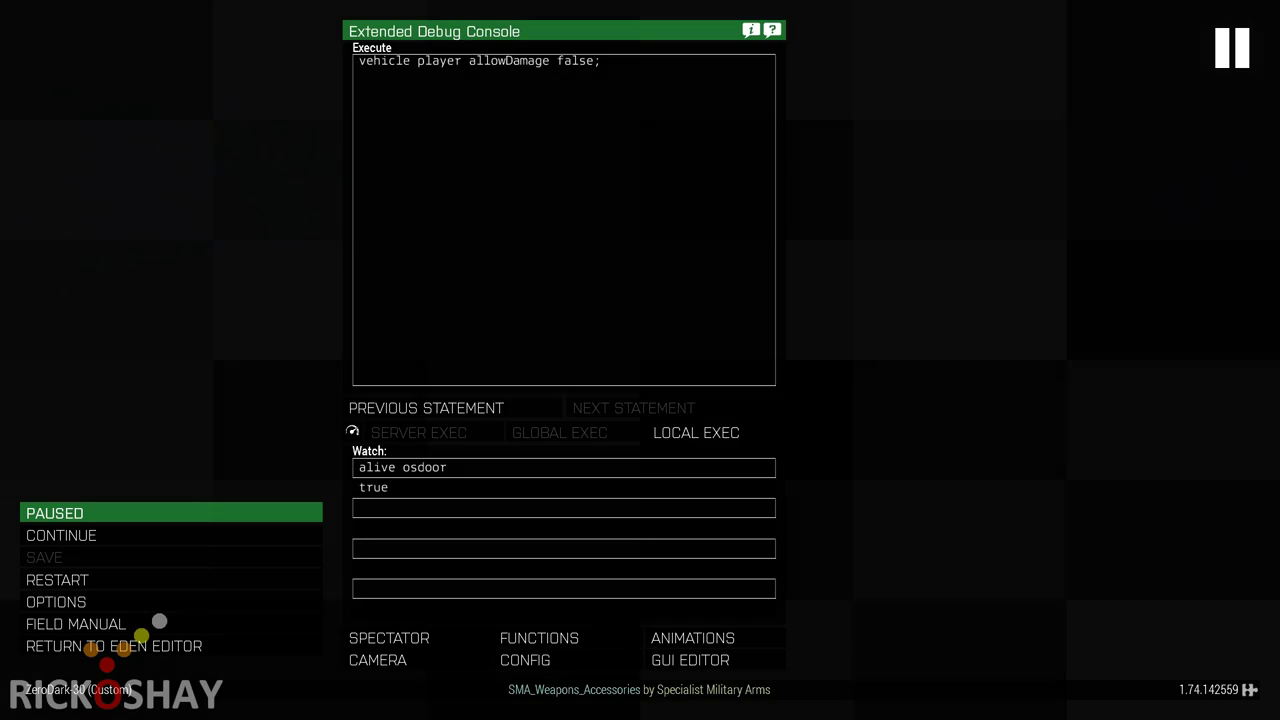
- Append {_x setdamage 1} forEach []; after the allowDamage statement in the debug console's code
type("{")
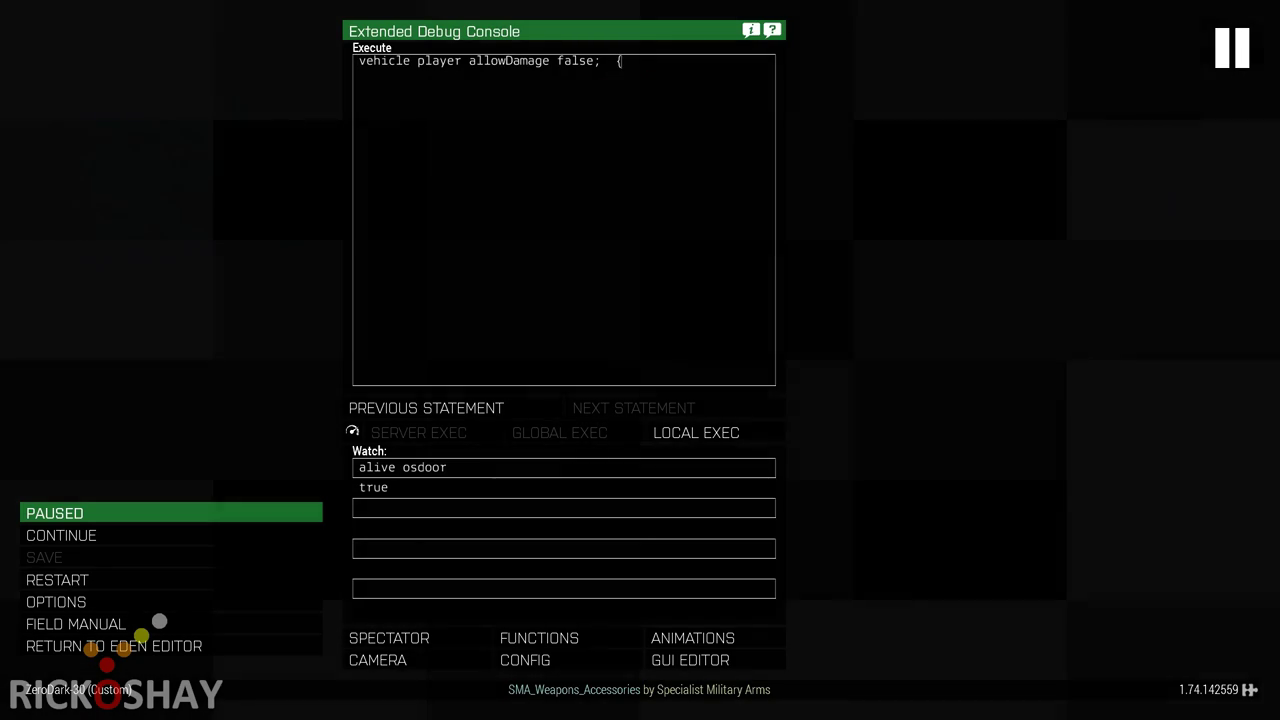
type("_x ")
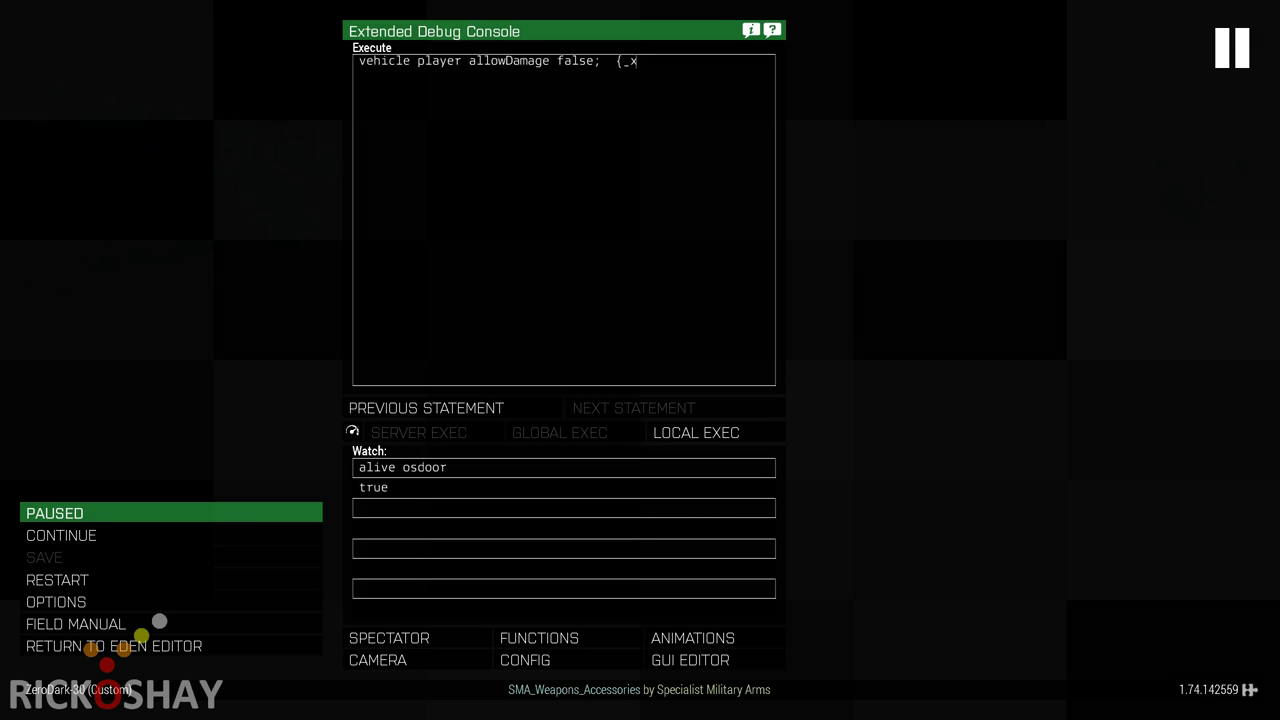
type("se")
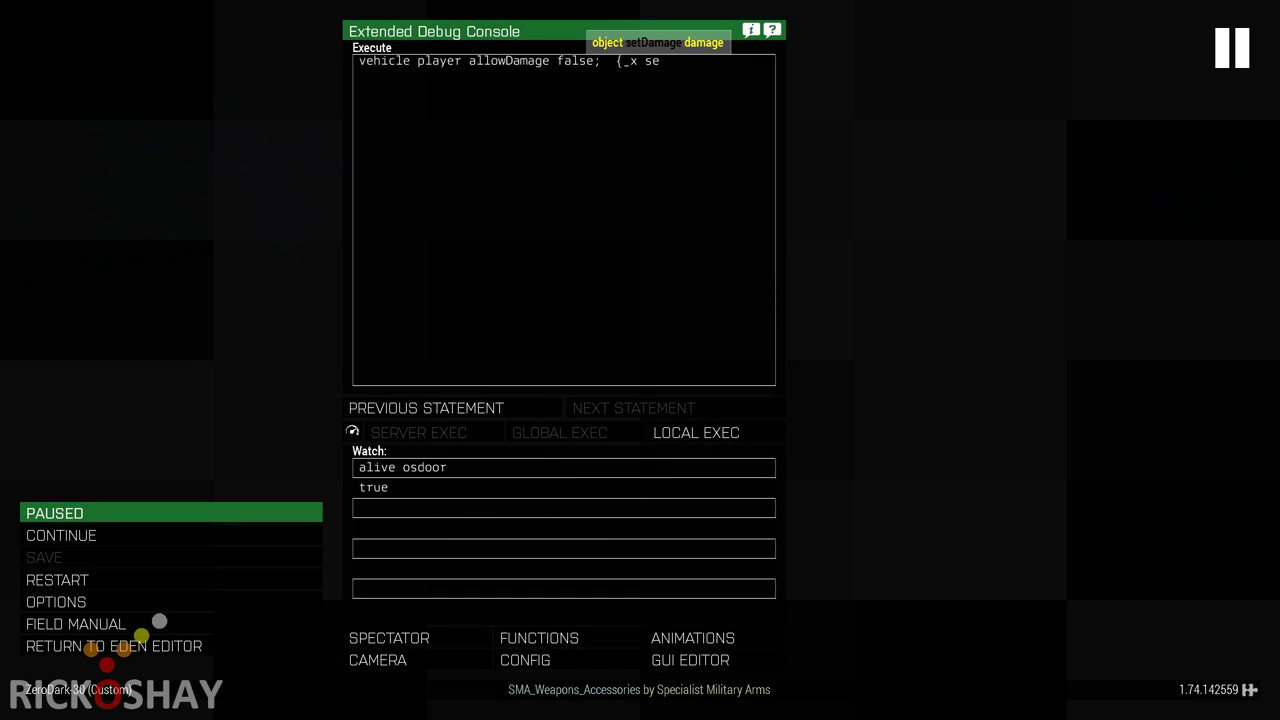
type("tdamage")
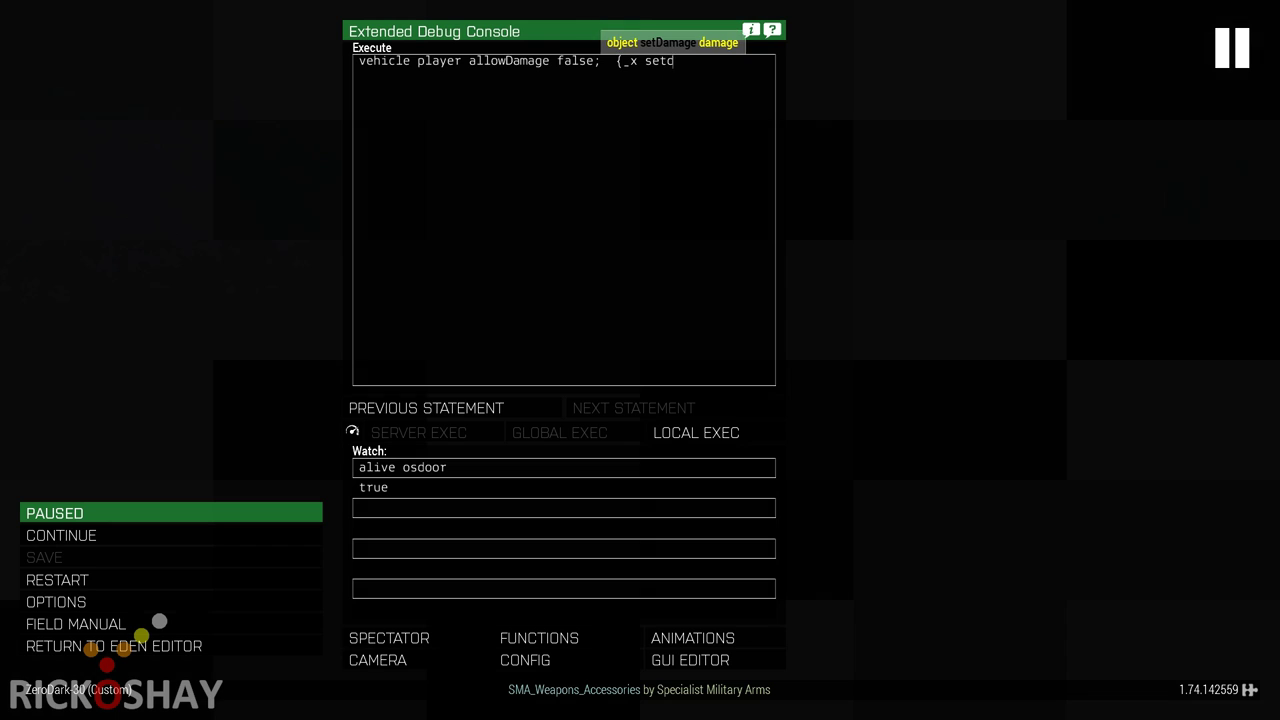
type(" 1")
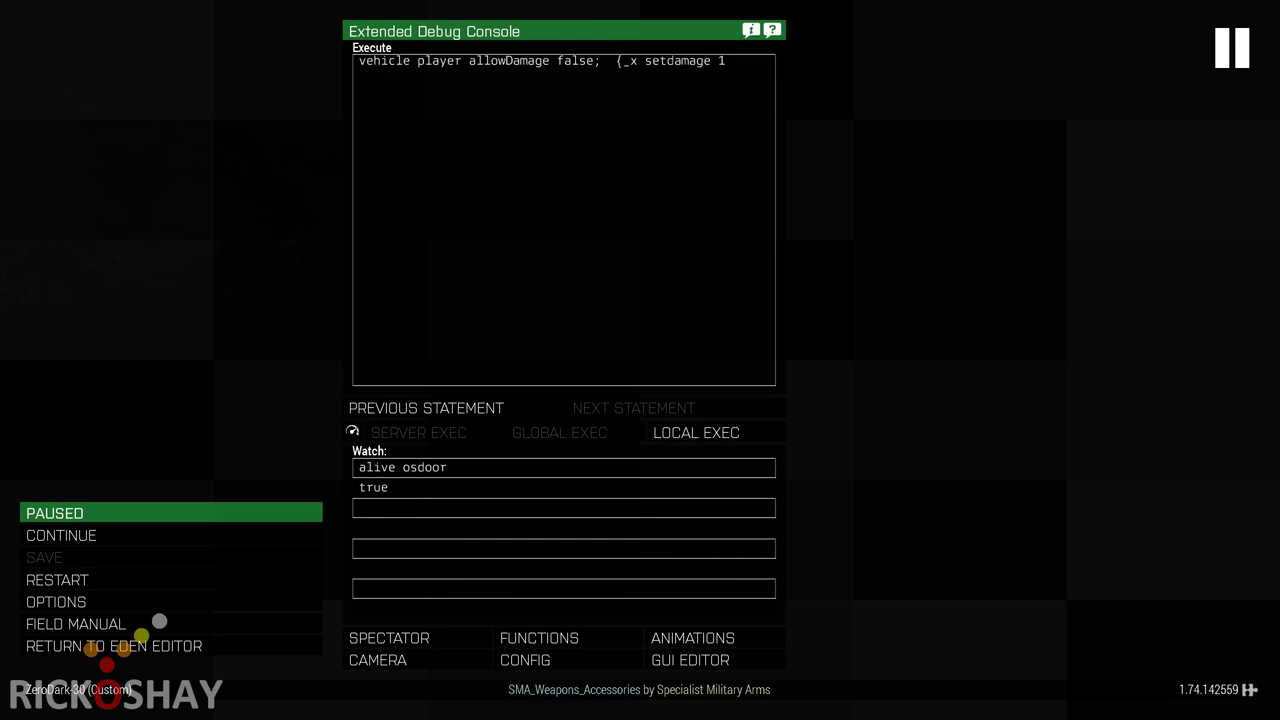
type("} for")
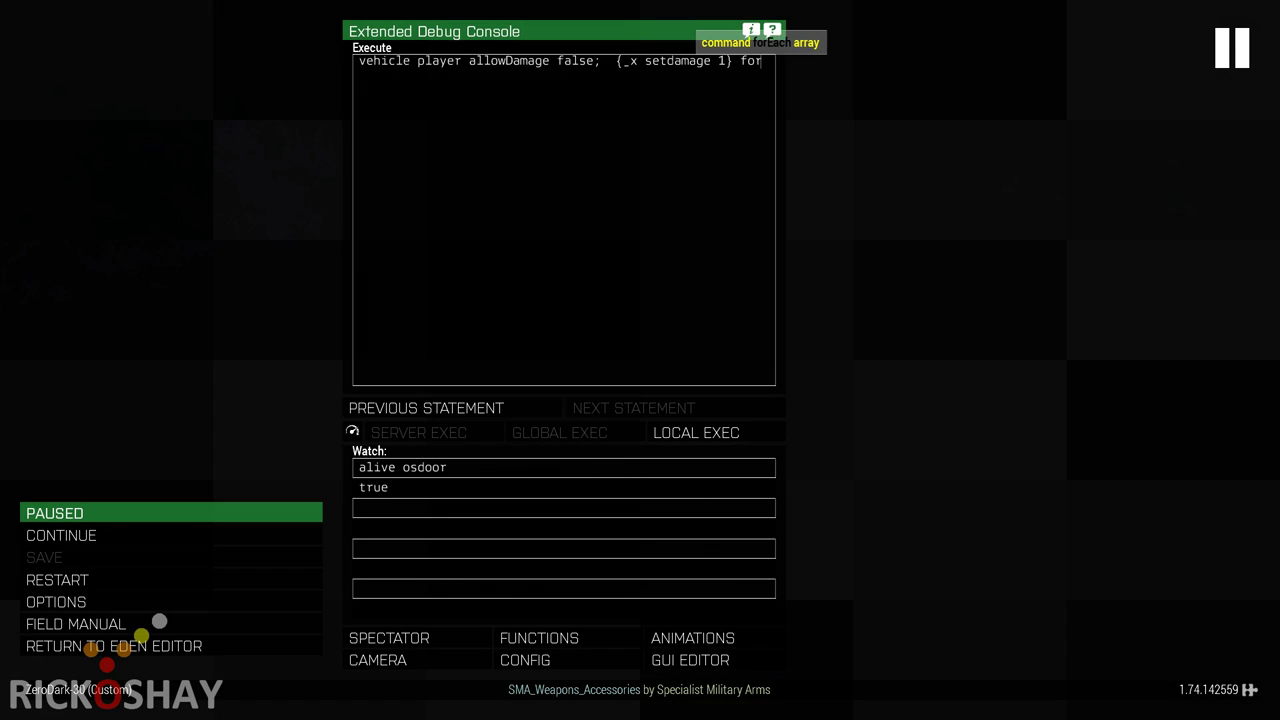
type("Each")
type(" [")
key("BackSpace")
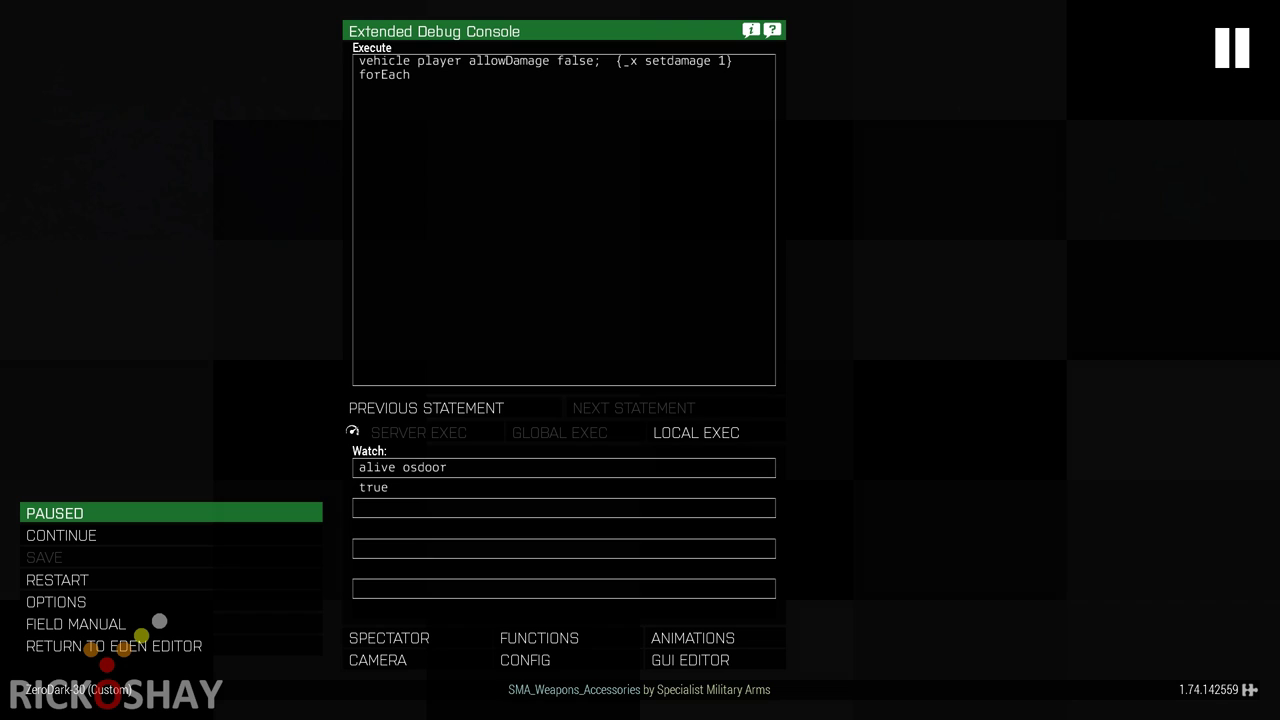
type("[];")
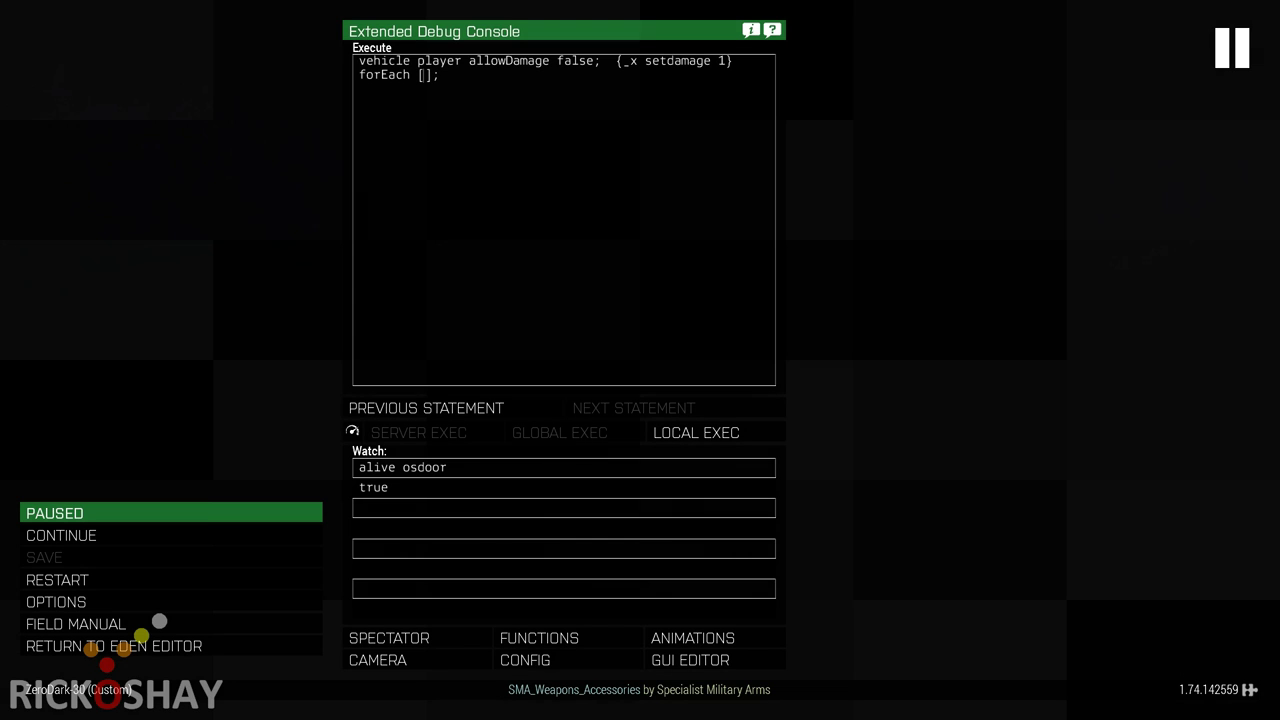
- Enter doorman1 with a trailing comma as the first element of the forEach array
left_click(424, 75)
type("dorman1,")
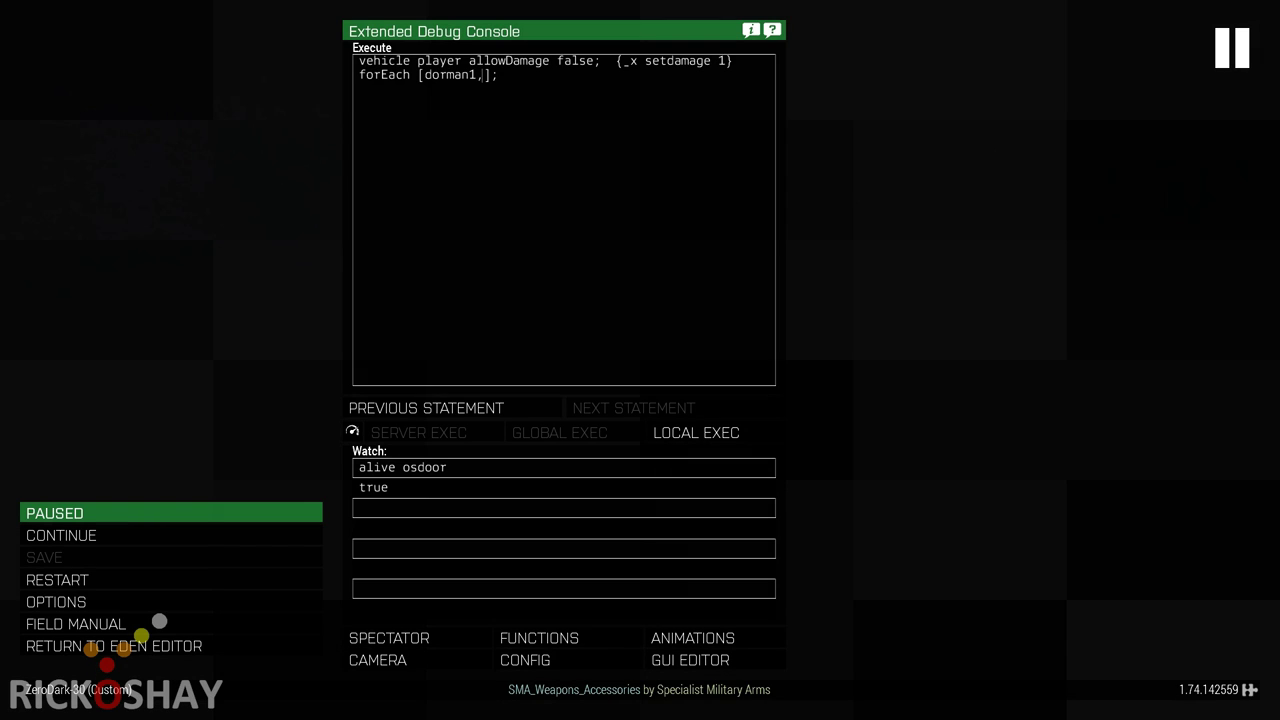
left_click(438, 75)
type("o")
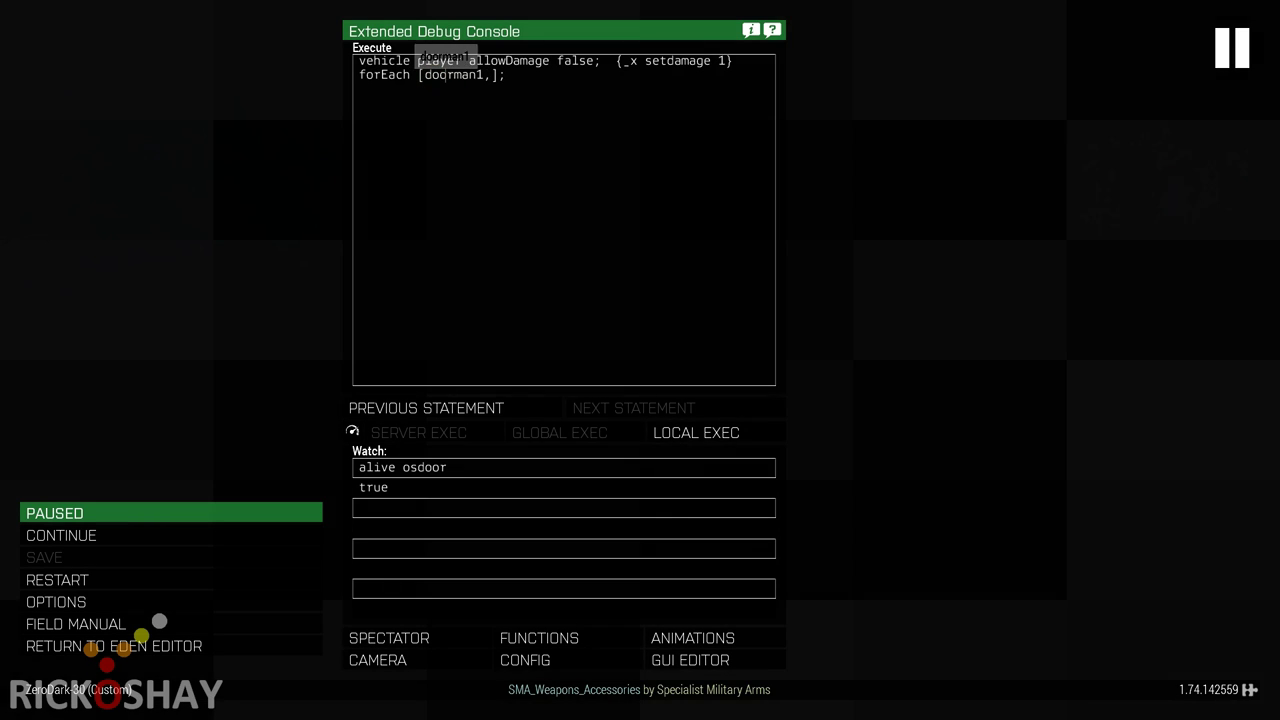
- Duplicate the doorman1 entry three times in the forEach array and remove the surplus final comma
left_click_drag(424, 75, 490, 75)
key("ctrl+c")
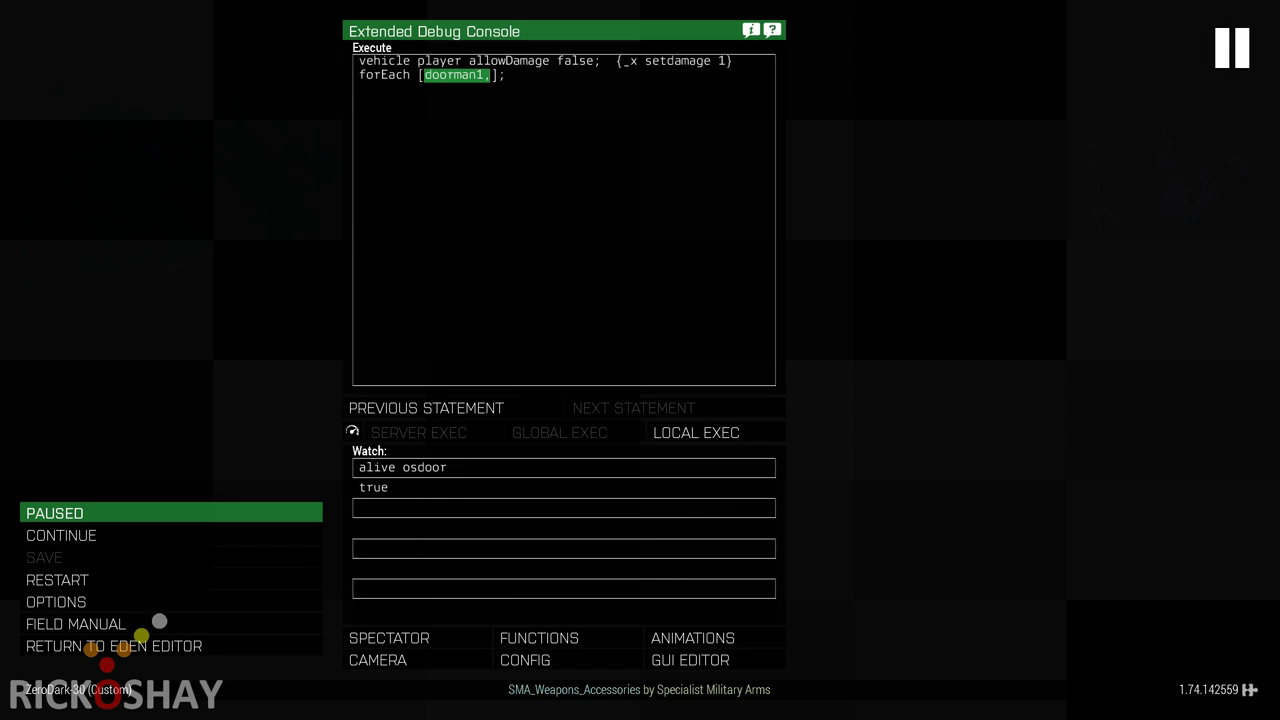
left_click(488, 79)
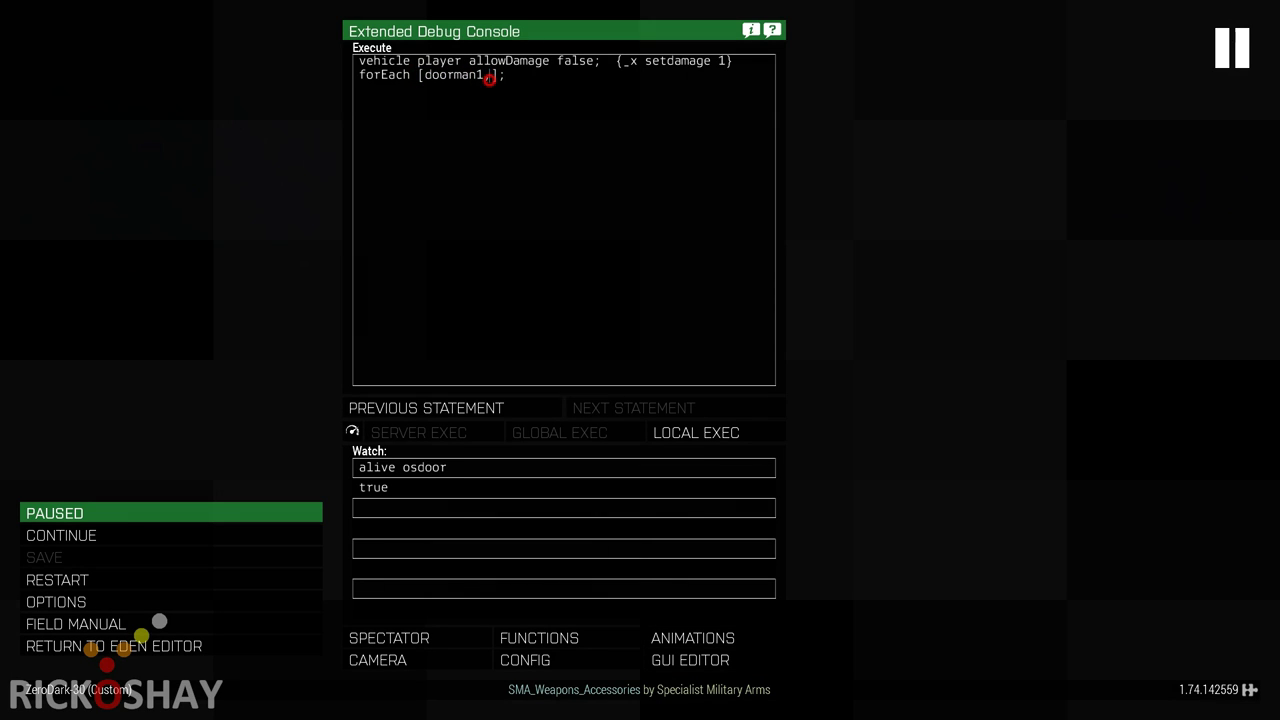
key("ctrl+v")
key("ctrl+v")
key("ctrl+v")
key("BackSpace")
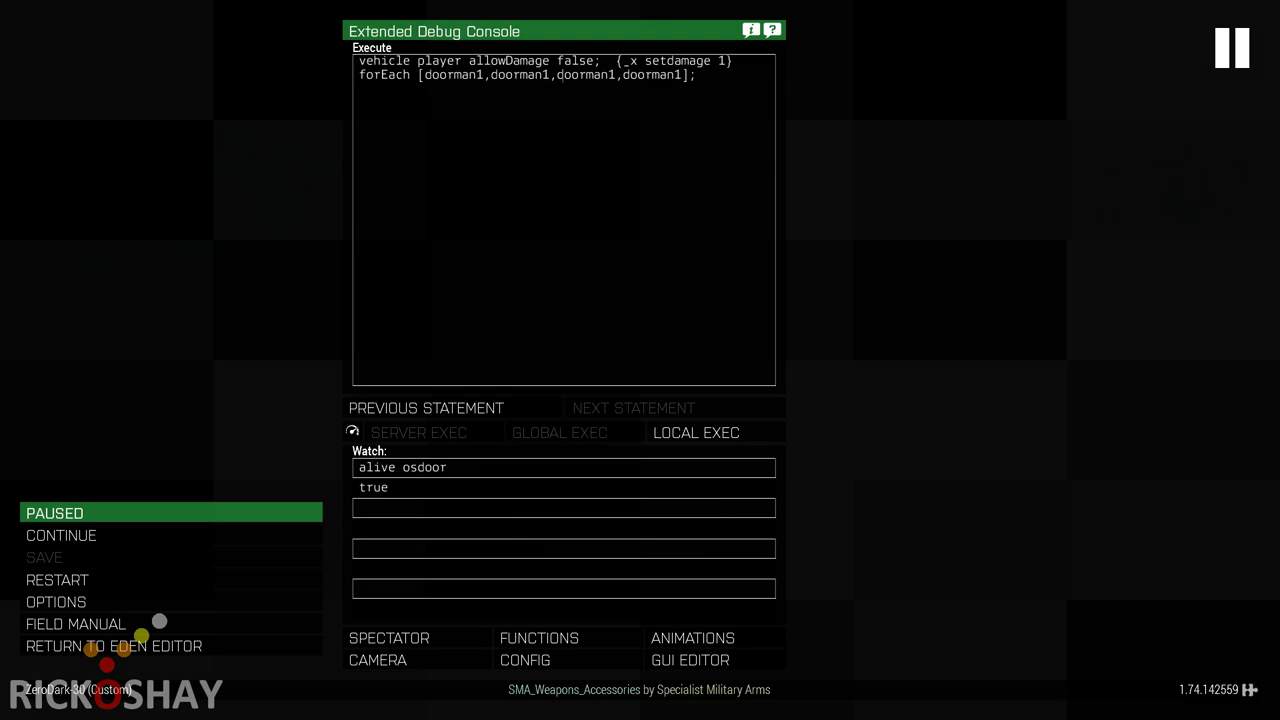
- Renumber the copied array entries as doorman2, doorman3 and doorman4, and execute the code locally before resuming the scenario
key("BackSpace")
type("2")
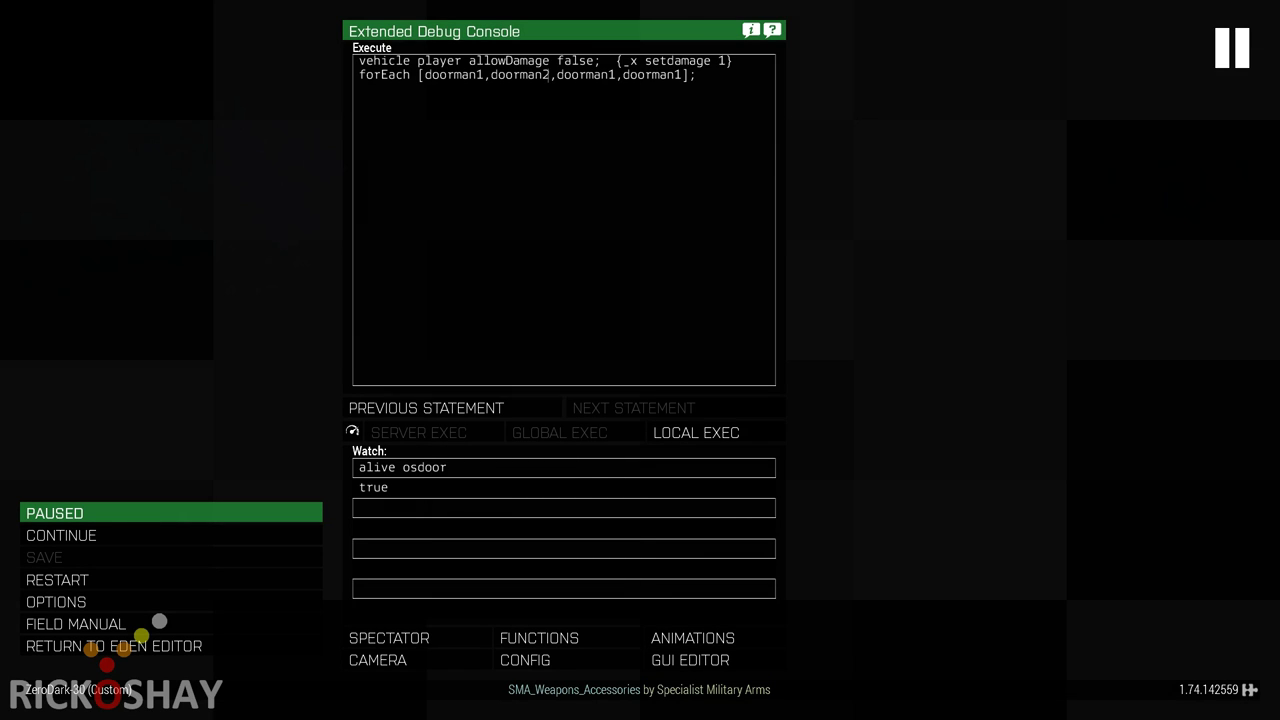
key("BackSpace")
type("3")
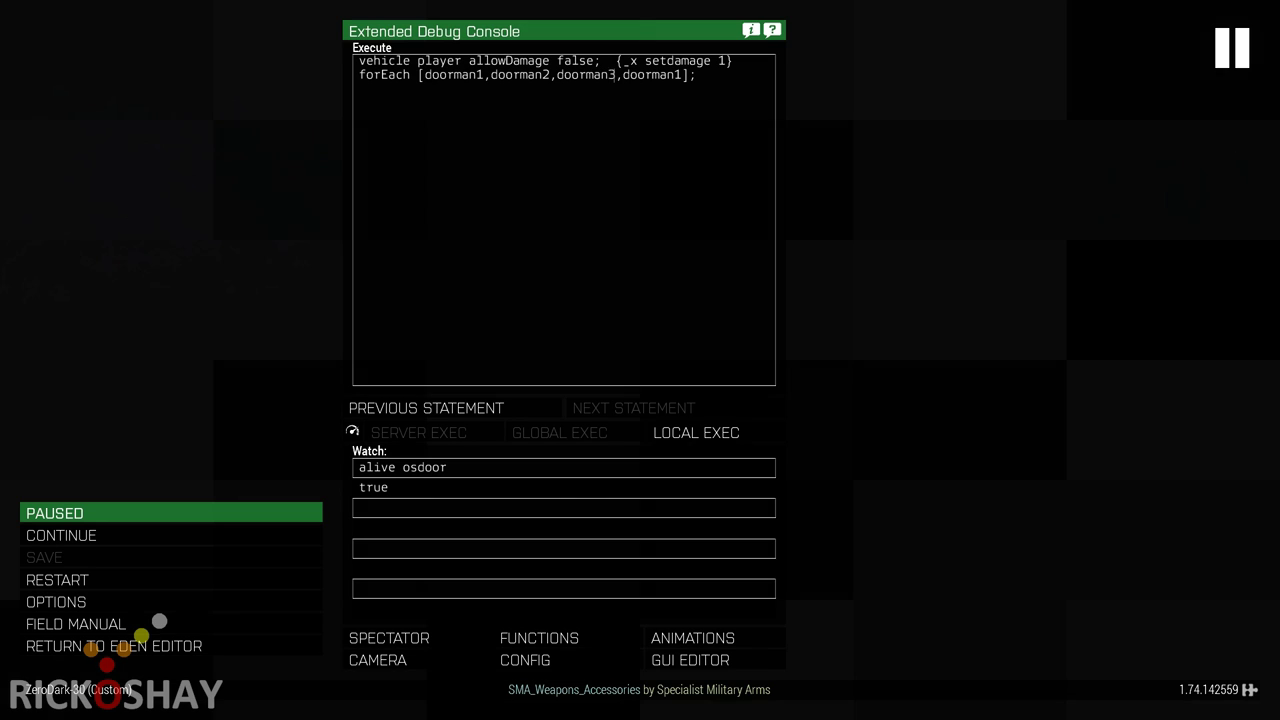
key("Right")
key("Right")
key("Right")
key("Right")
key("Right")
key("Right")
key("Right")
key("Delete")
type("4")
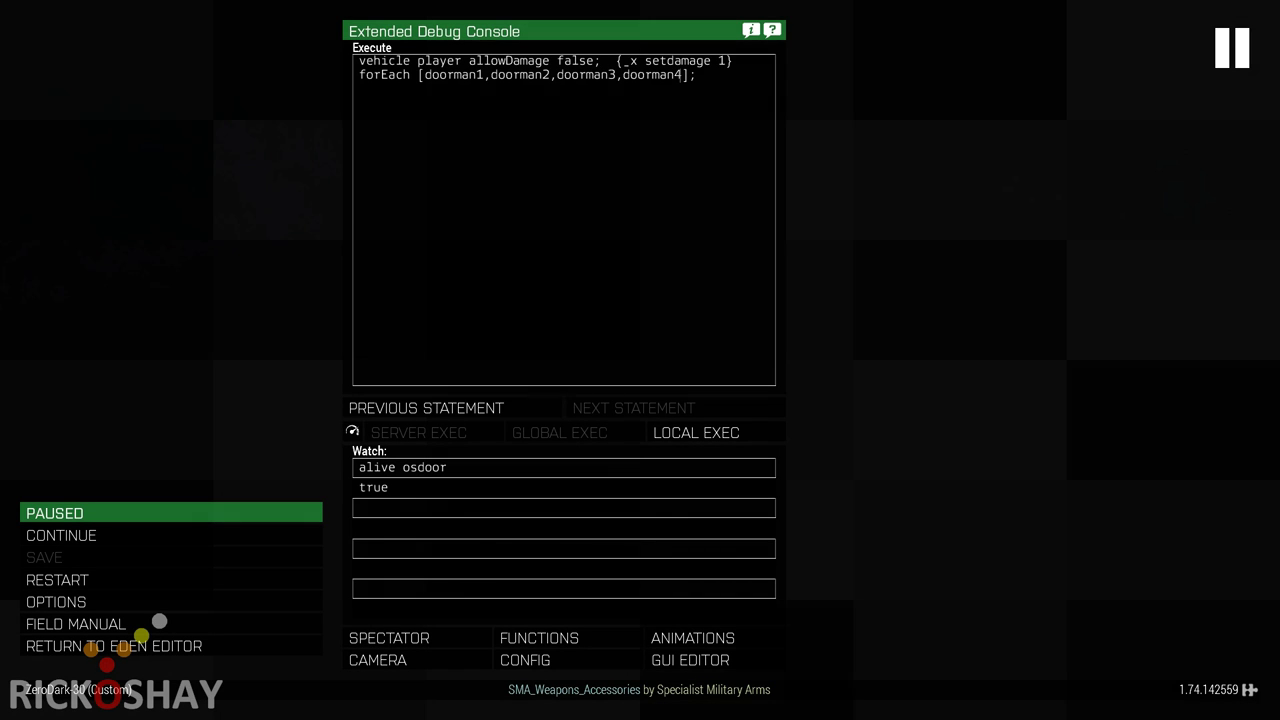
left_click(696, 432)
left_click(61, 535)
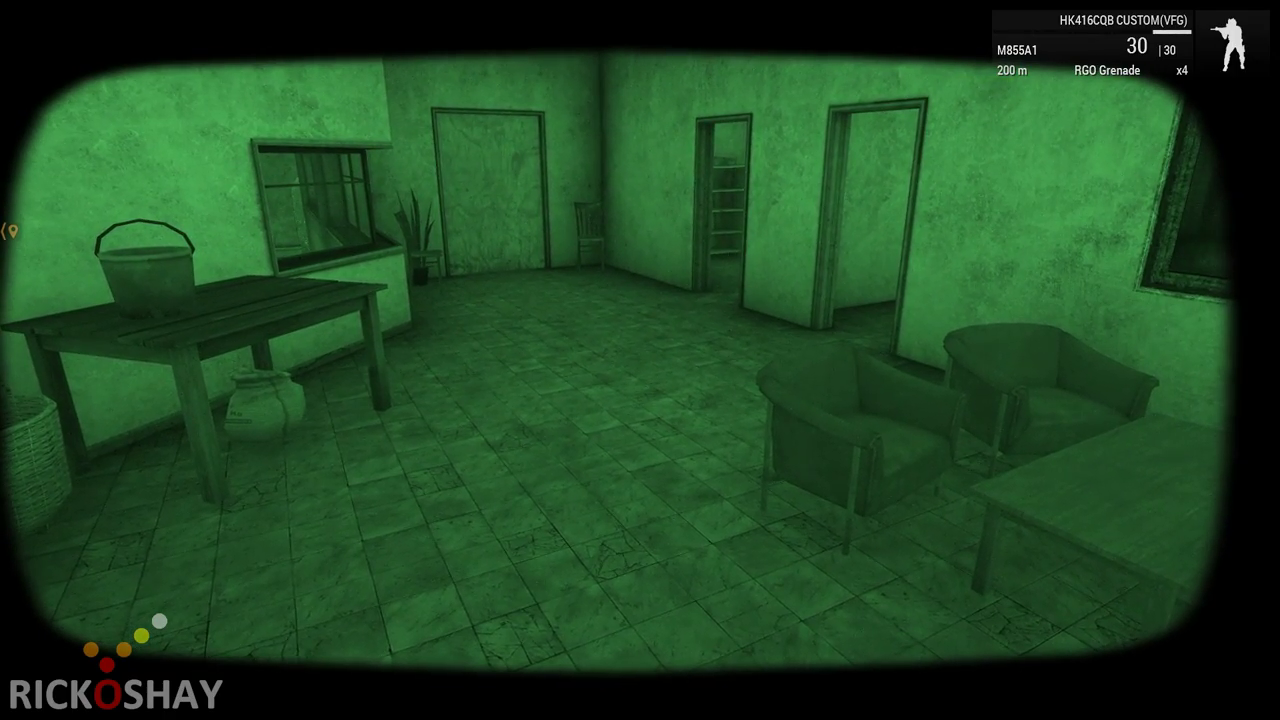
- Walk up to the closed door at the far end of the room and place a breaching charge on it
key("w")
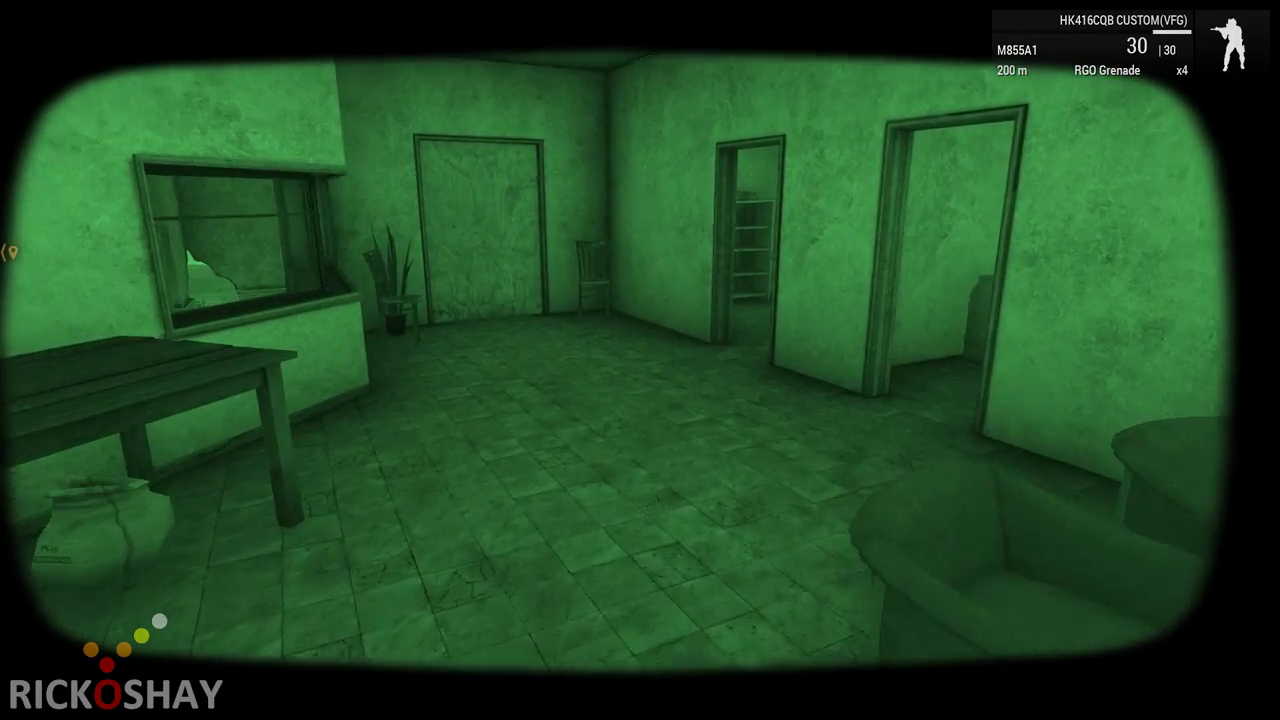
key("w")
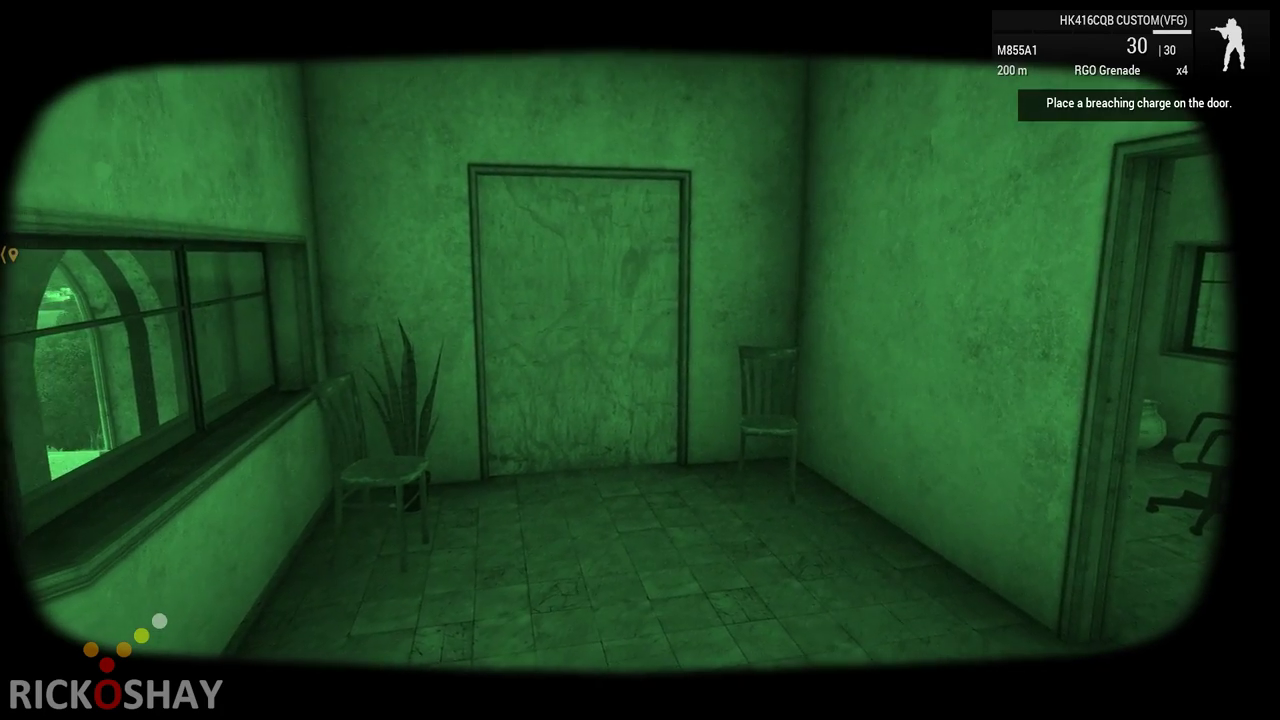
key("w")
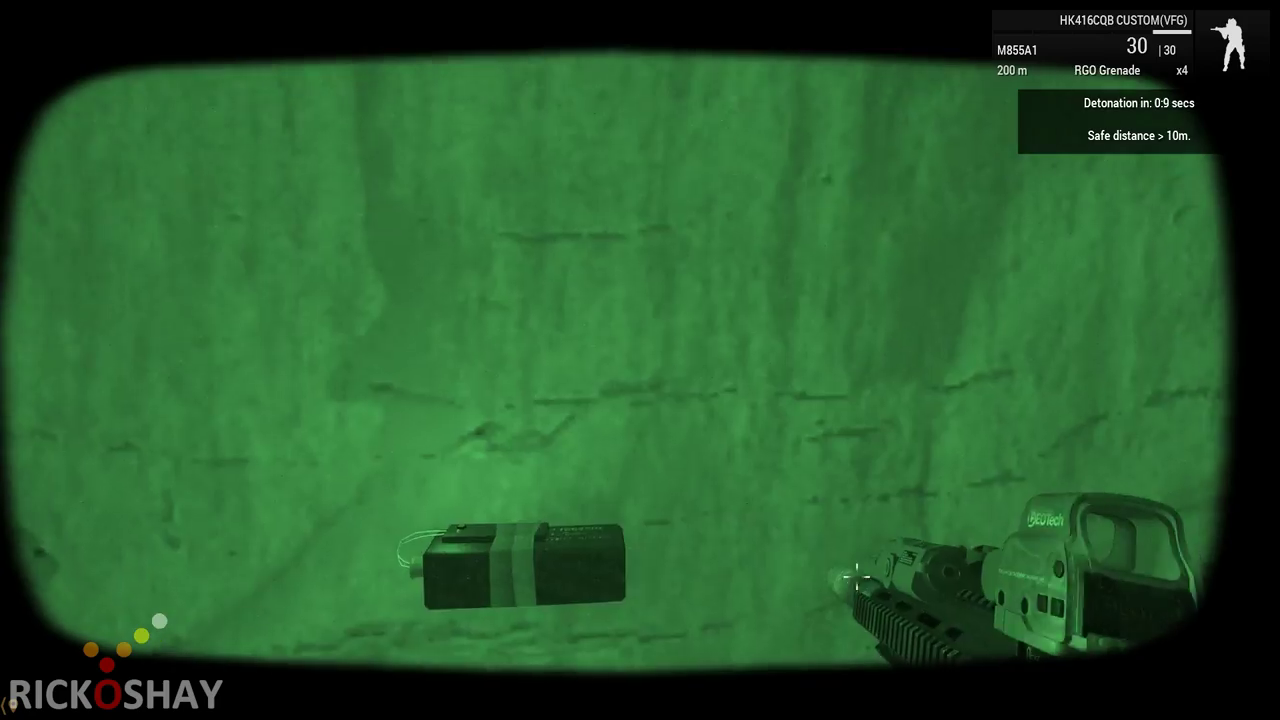
- Retreat into the hall more than 10 m from the charge until it detonates, and return to the breached doorway
key("s")
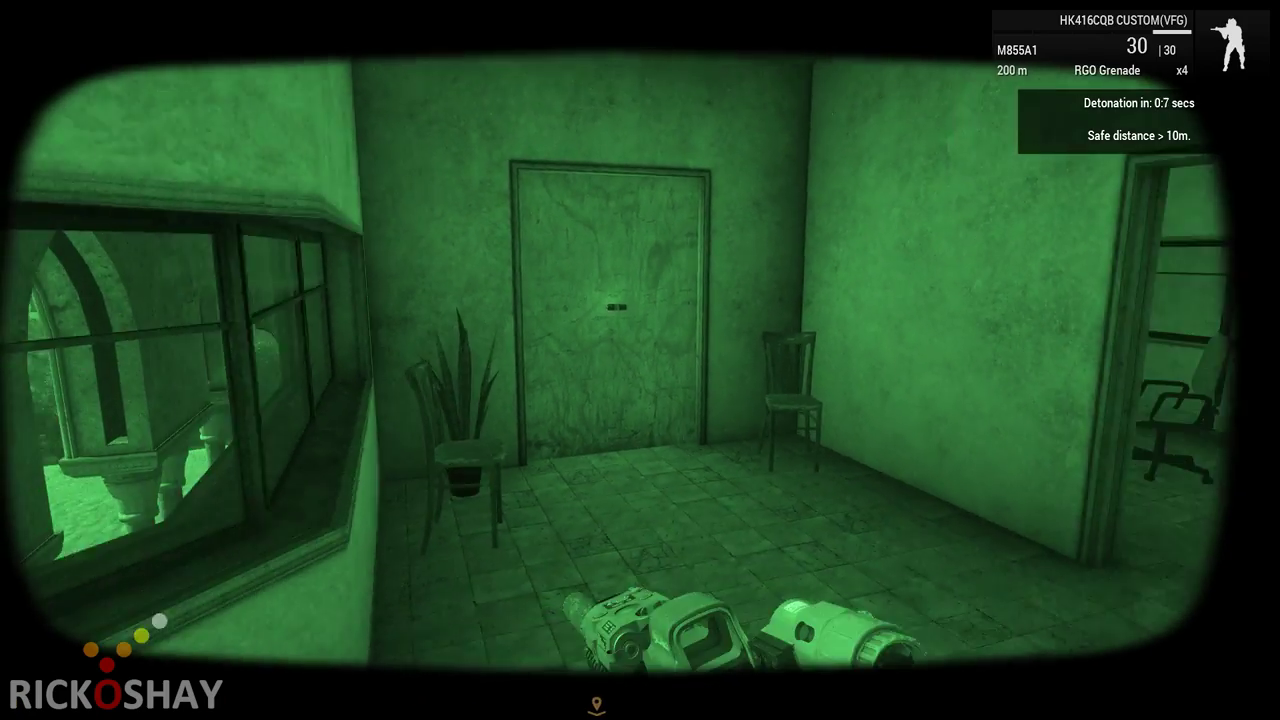
key("w")
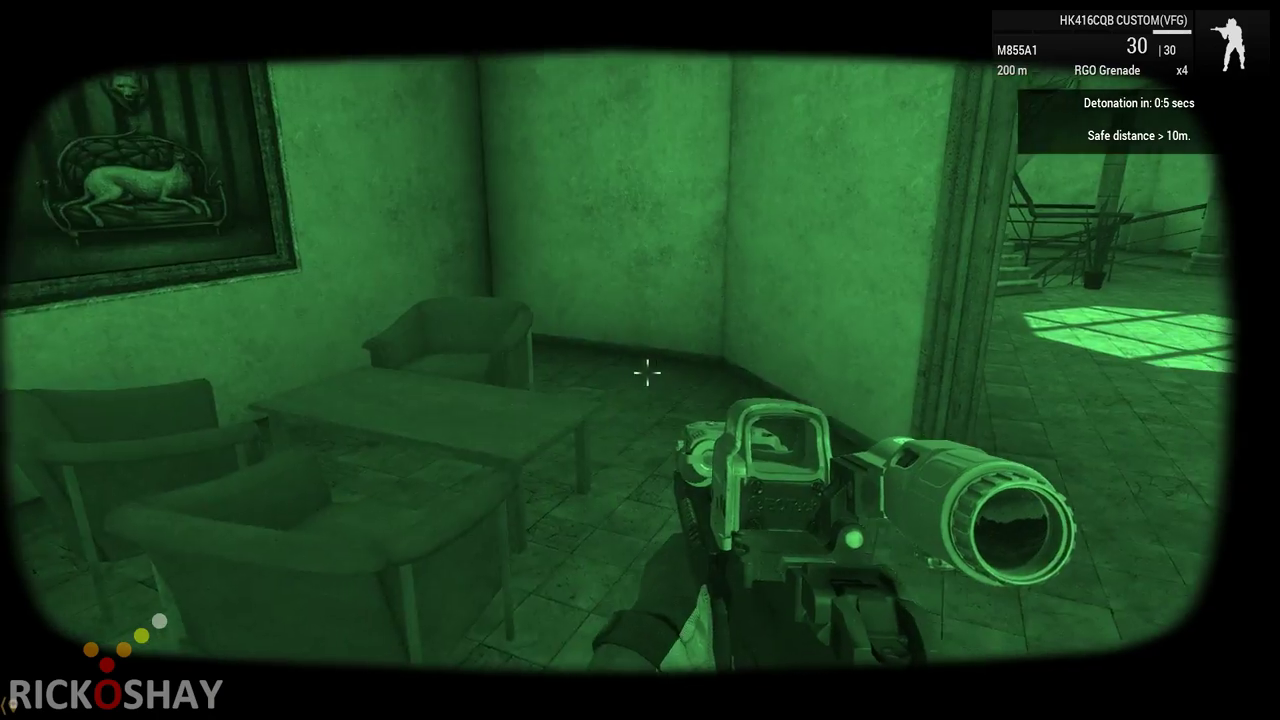
key("d")
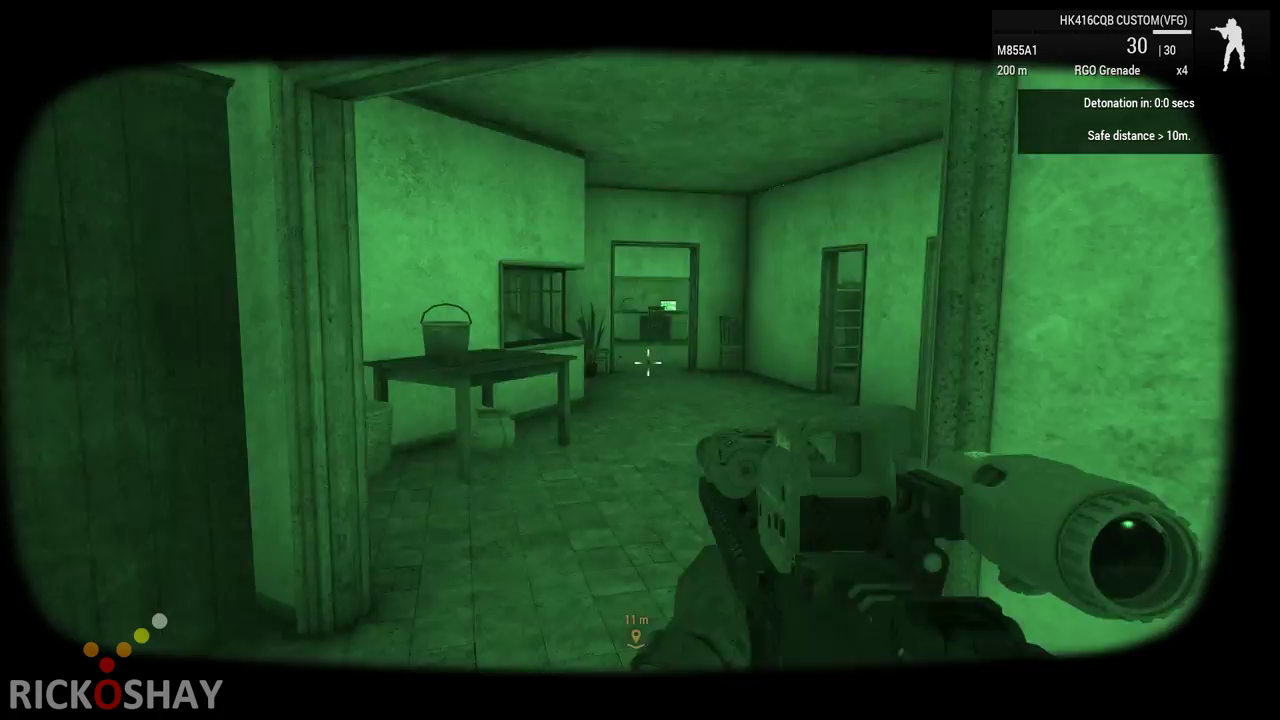
key("w")
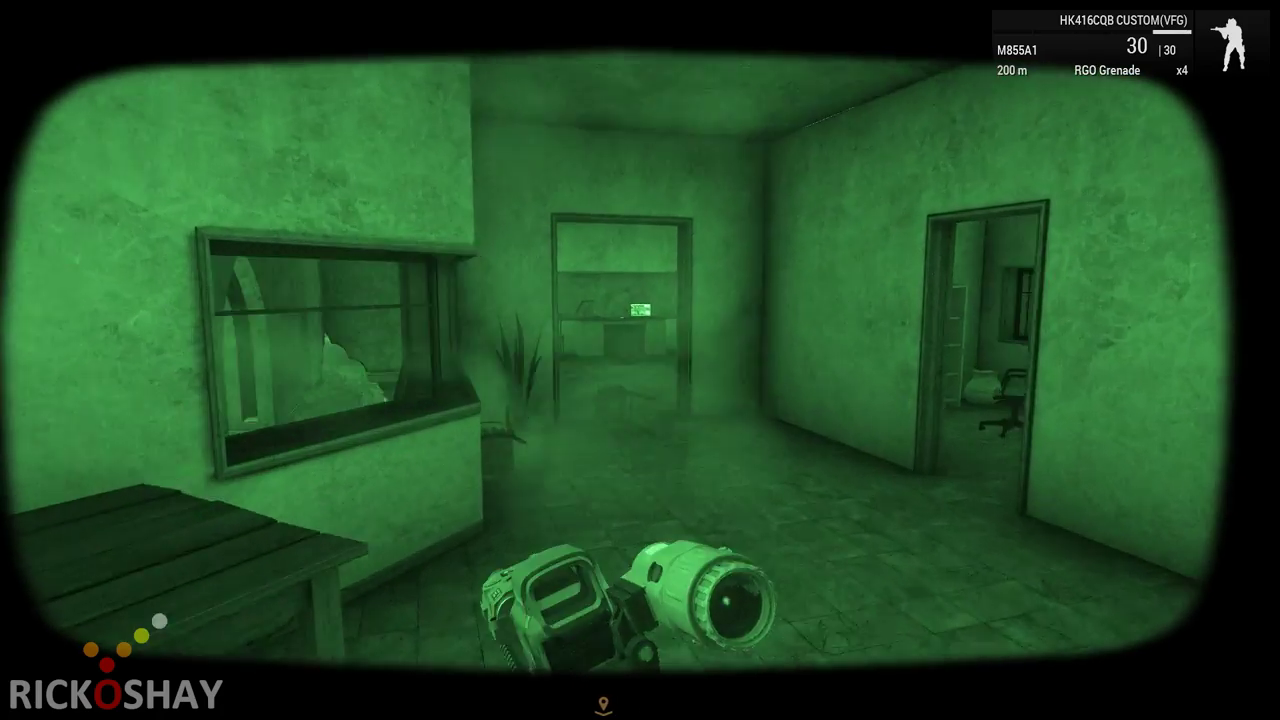
key("w")
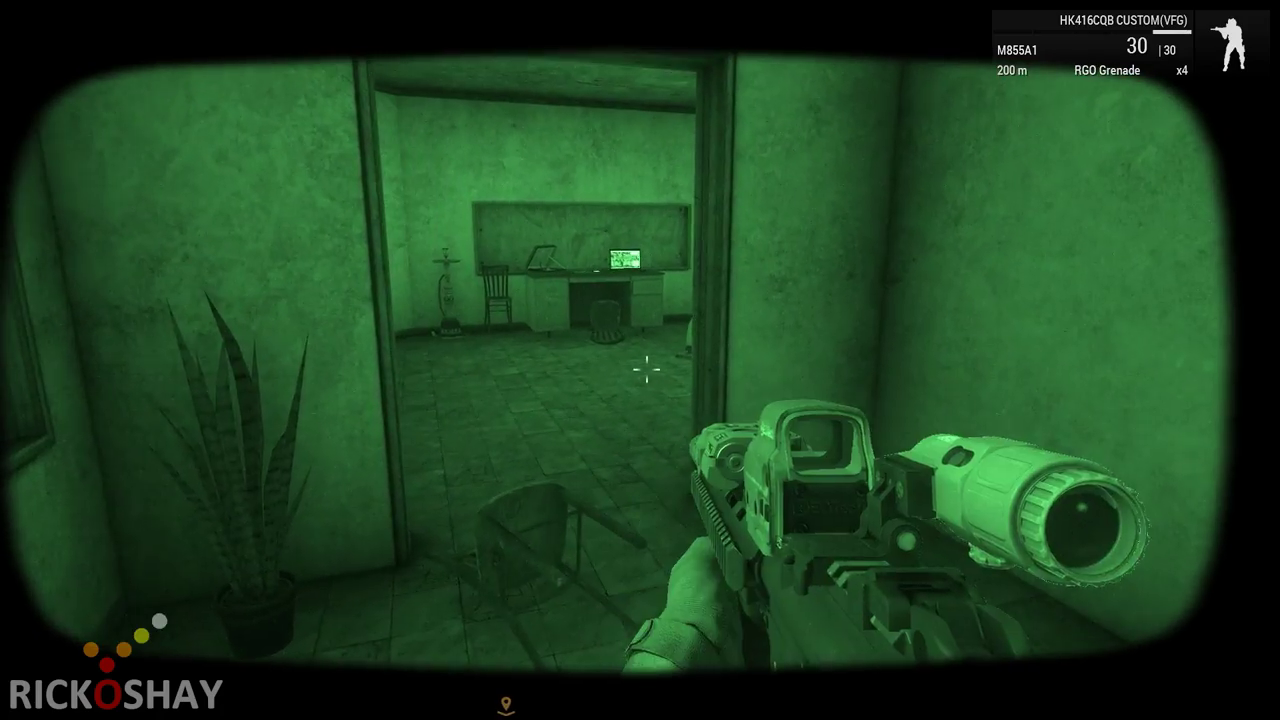
- Shoot the armed man inside the breached room from the doorway and back away into the hall
key("w")
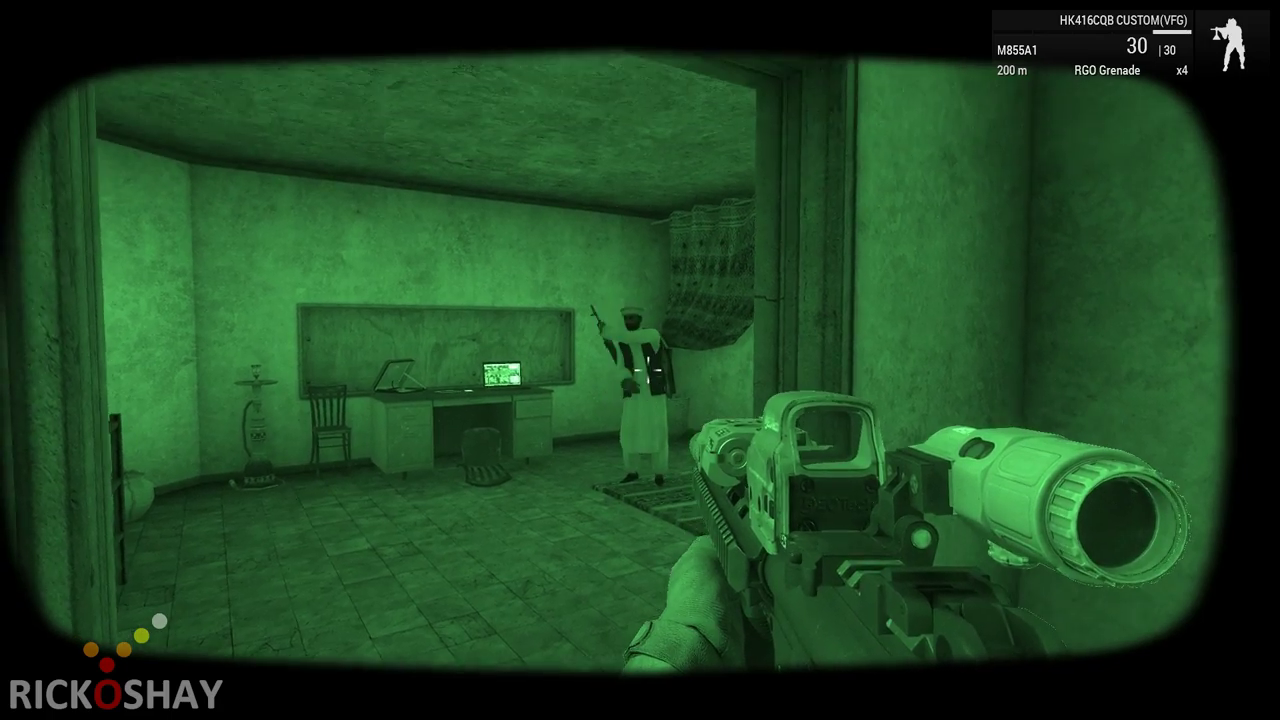
left_click(640, 360)
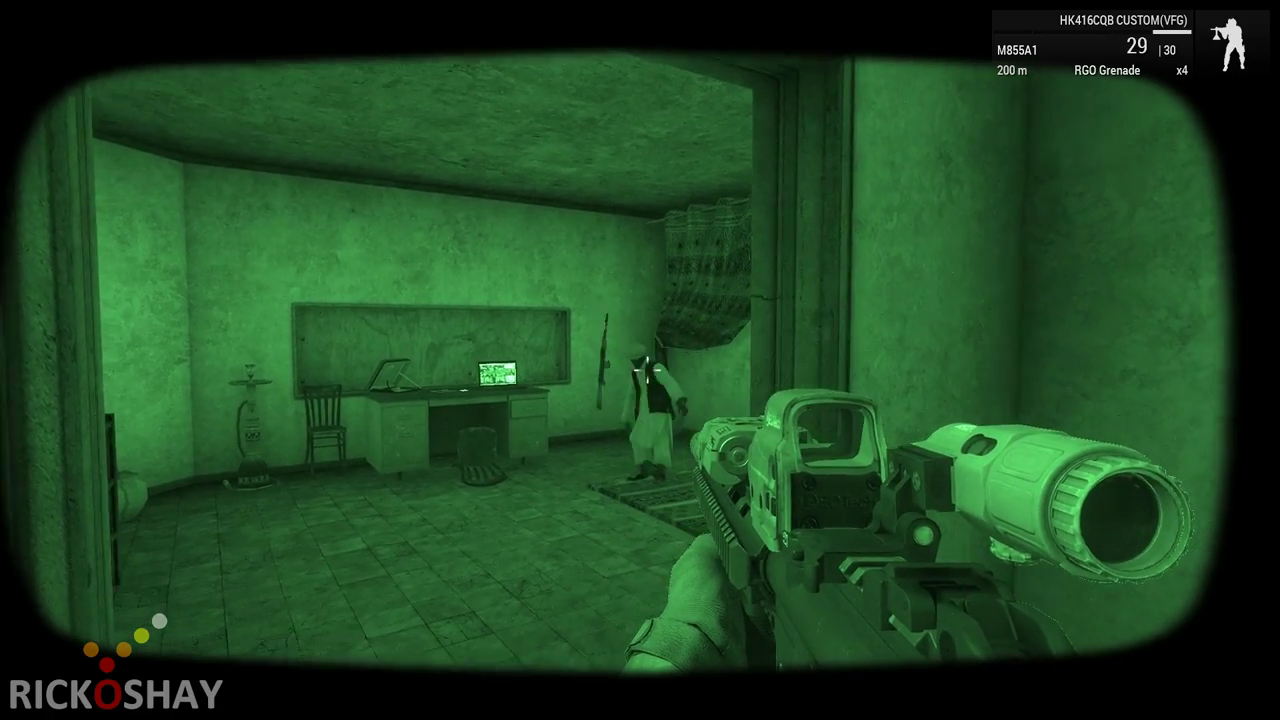
key("s")
key("s")
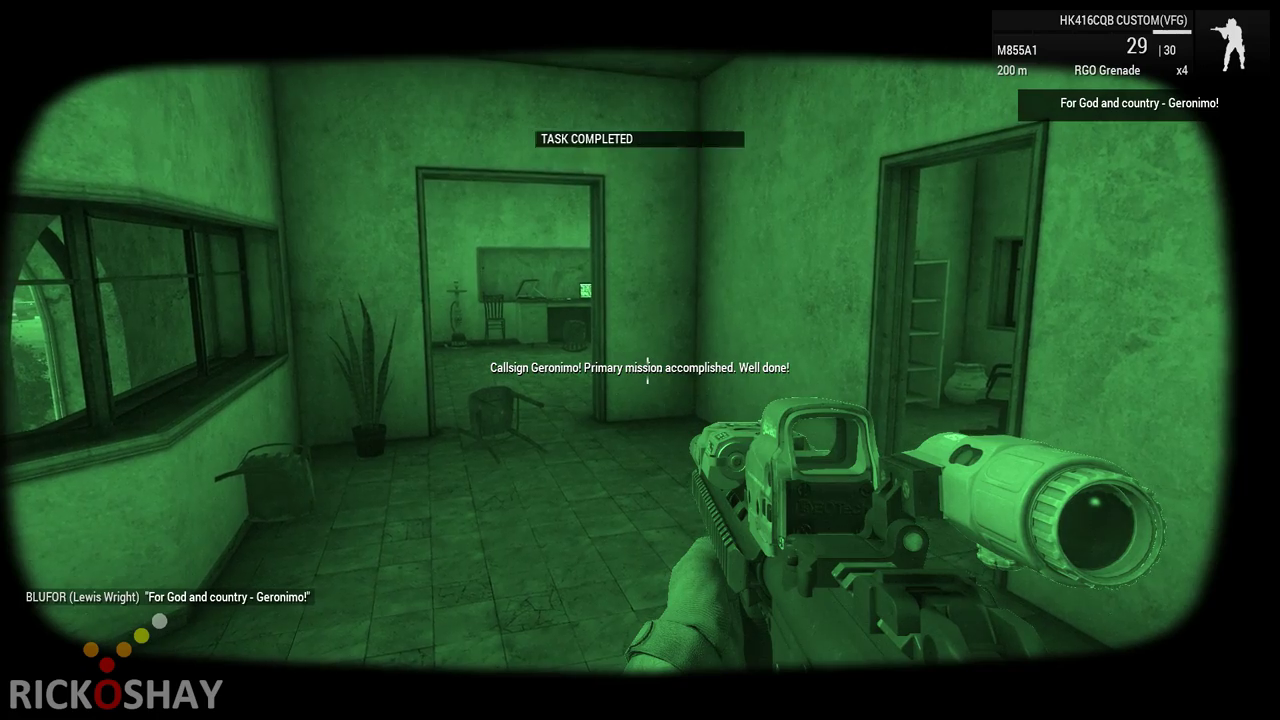
- Walk back into the breached room and look over the desk, laptop and body on the floor
key("w")
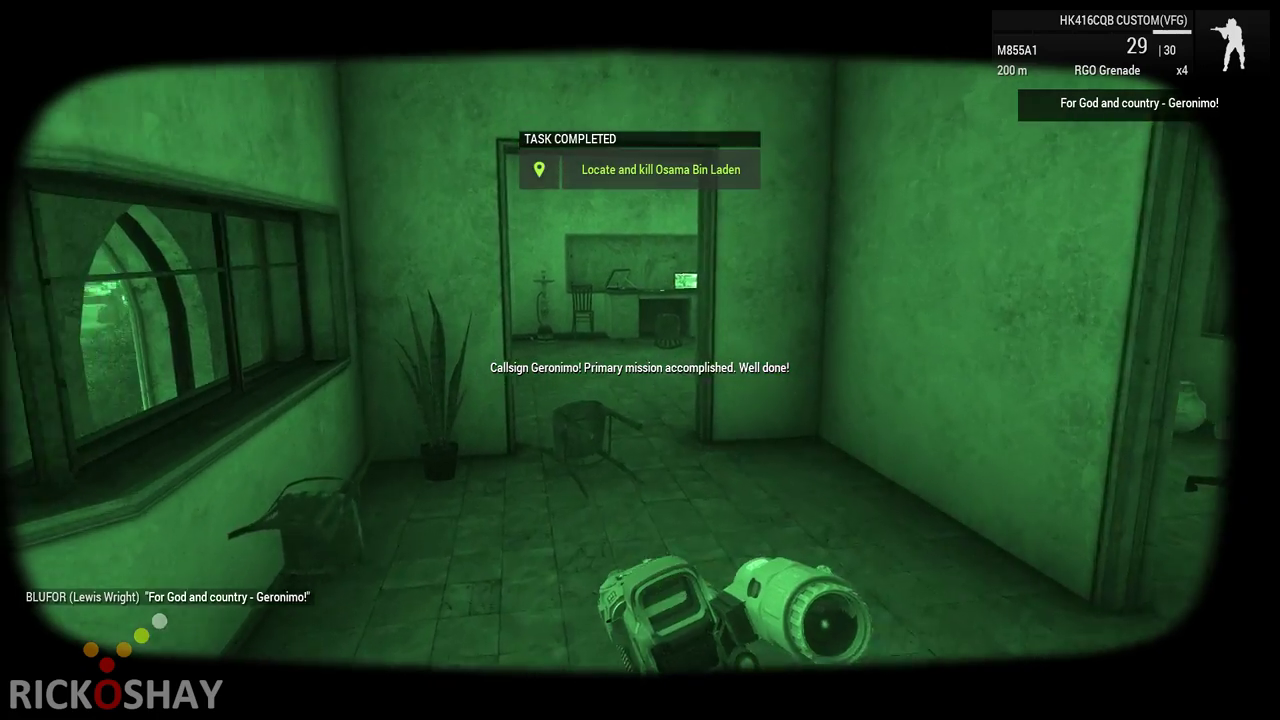
key("w")
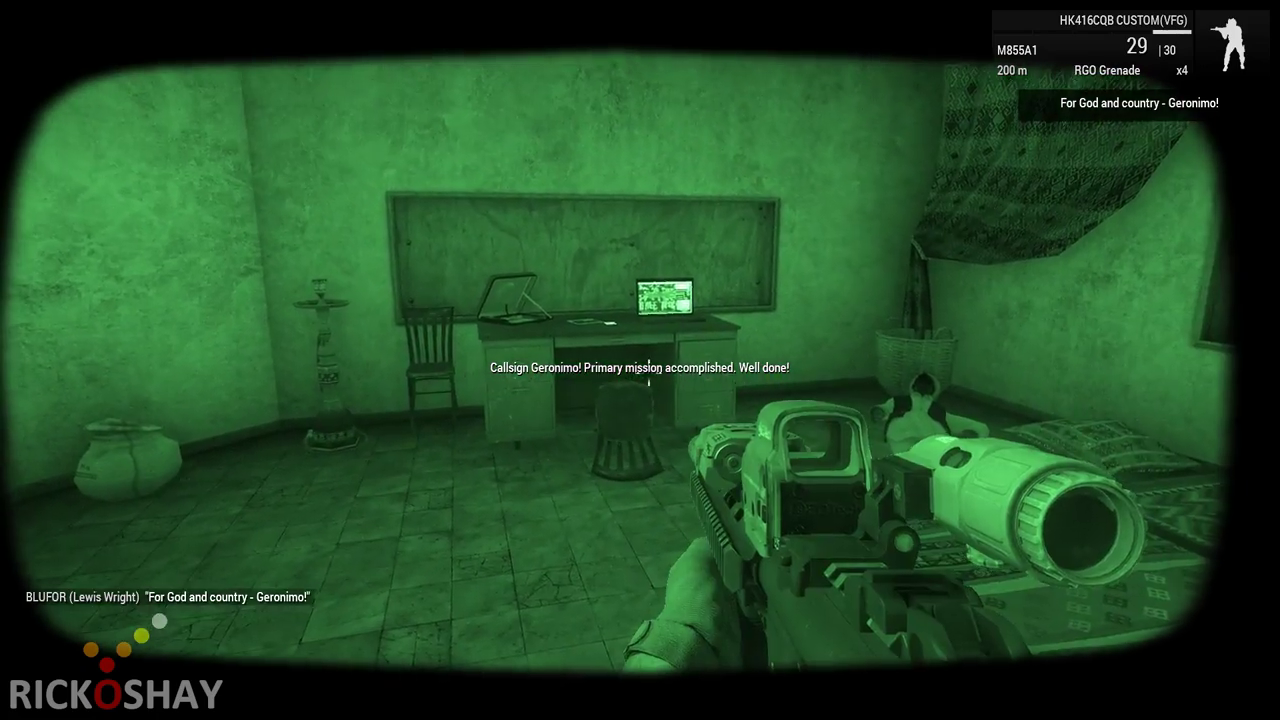
key("w")
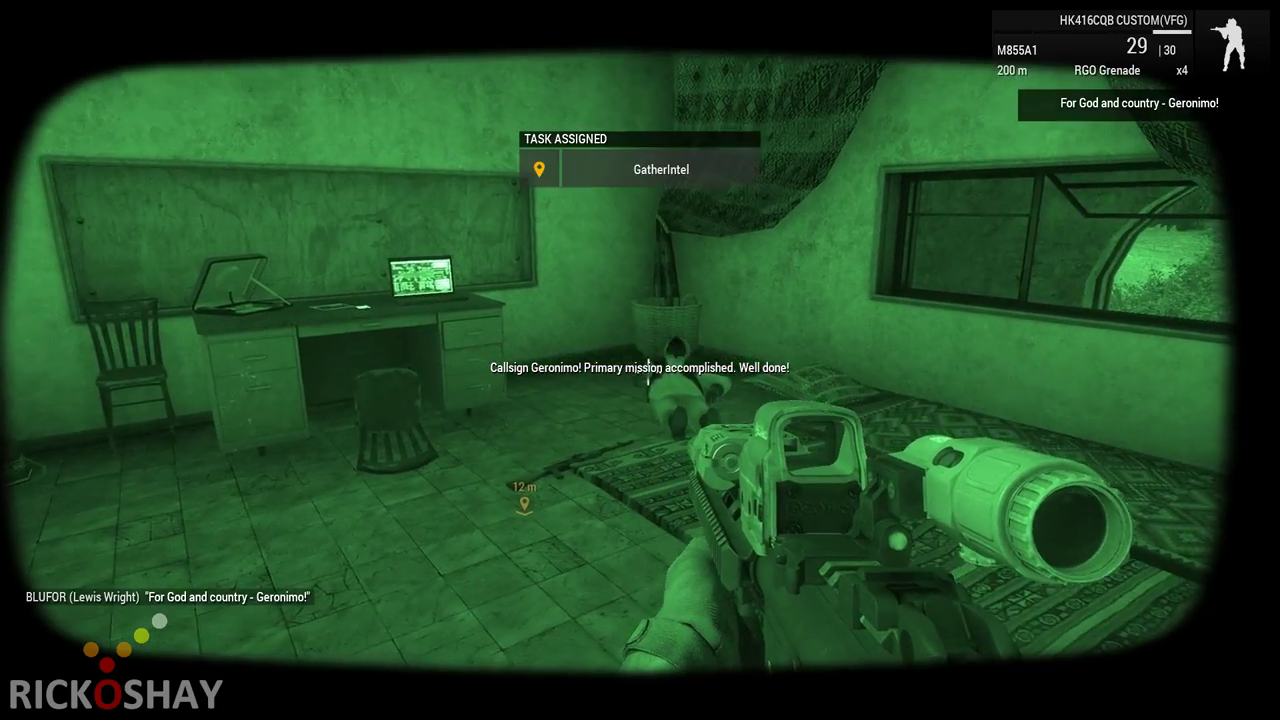
key("s")
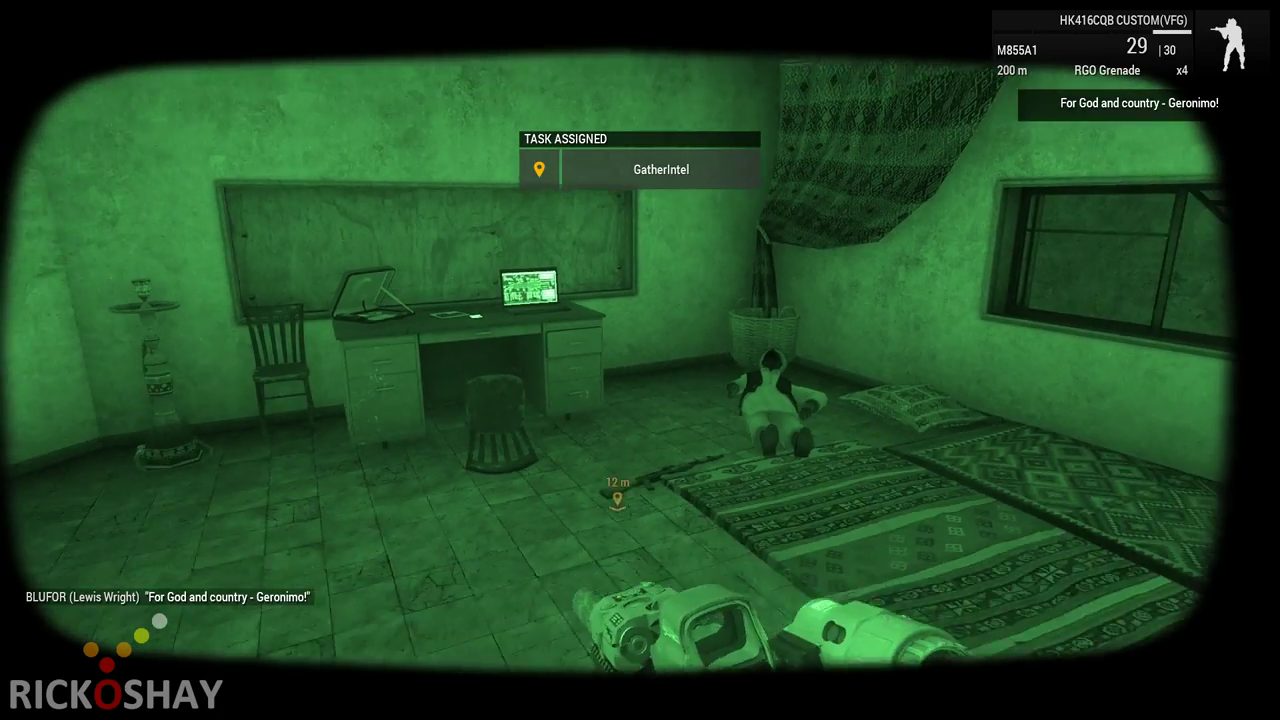
- Pause the scenario and return to the Eden Editor
key("Escape")
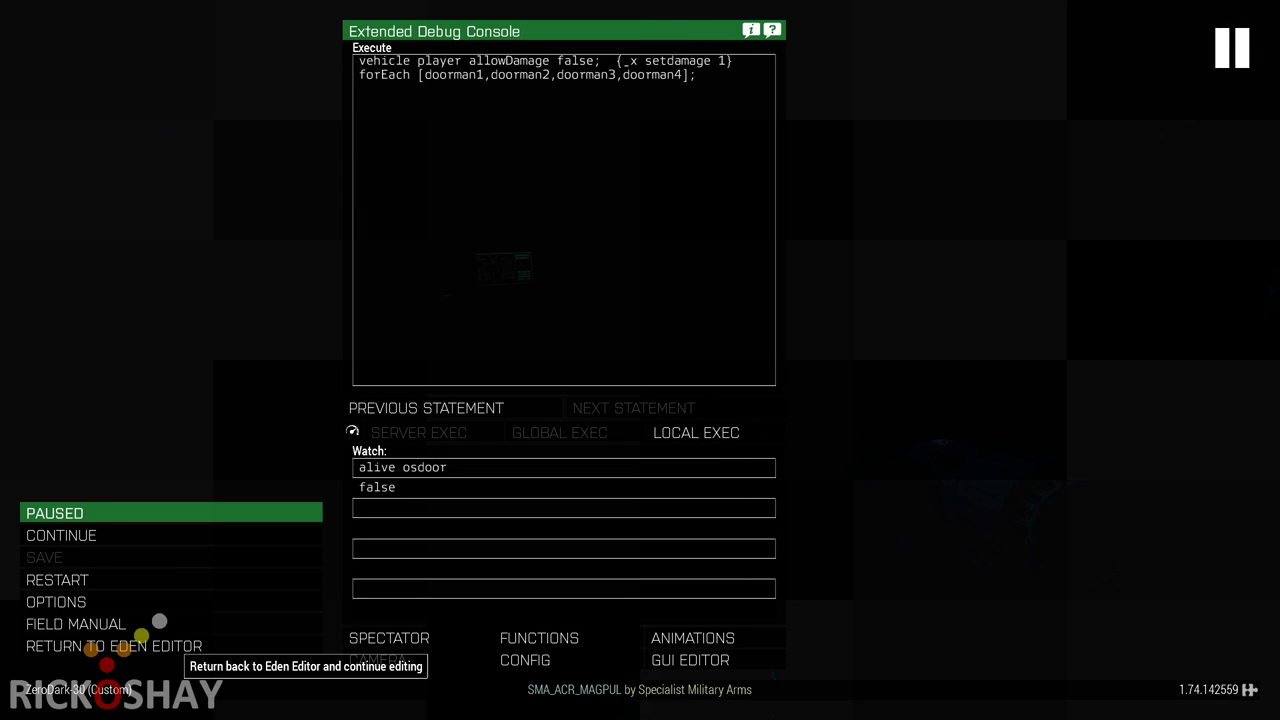
left_click(170, 646)
key("a")
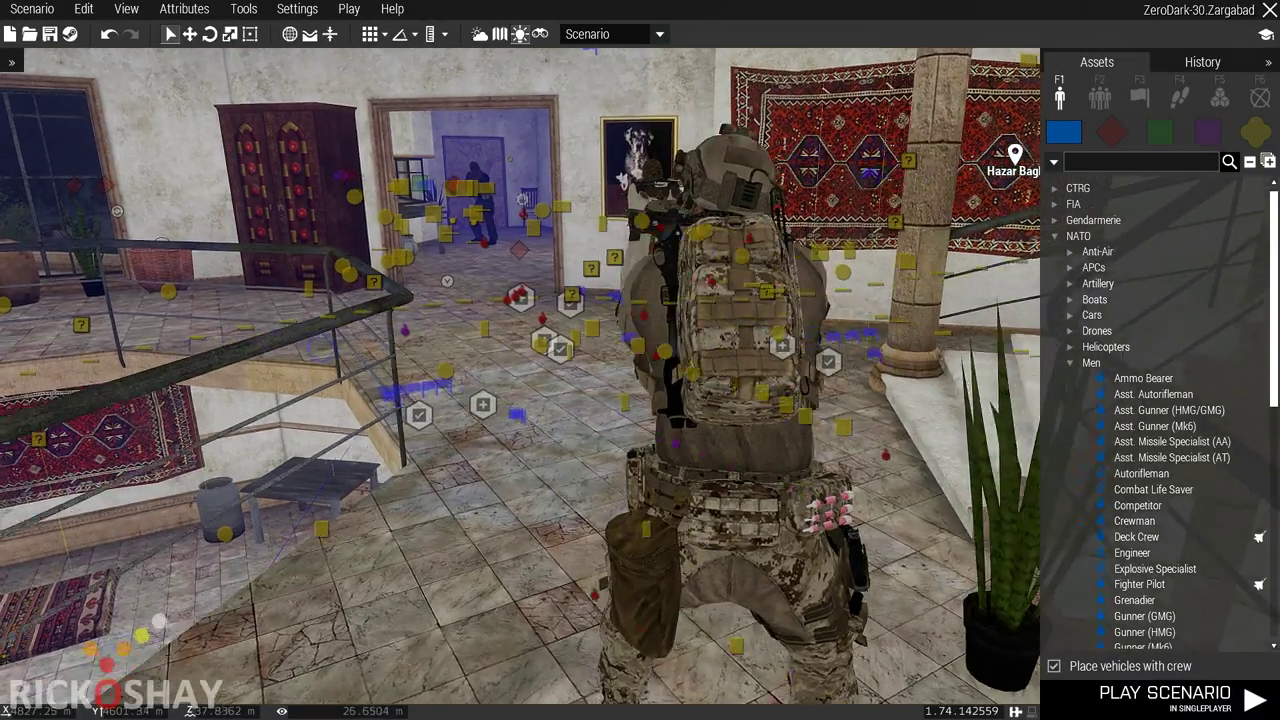
- Open the calloutatdoor trigger from the villa's 2D map and examine the doorman checks in its condition
key("m")
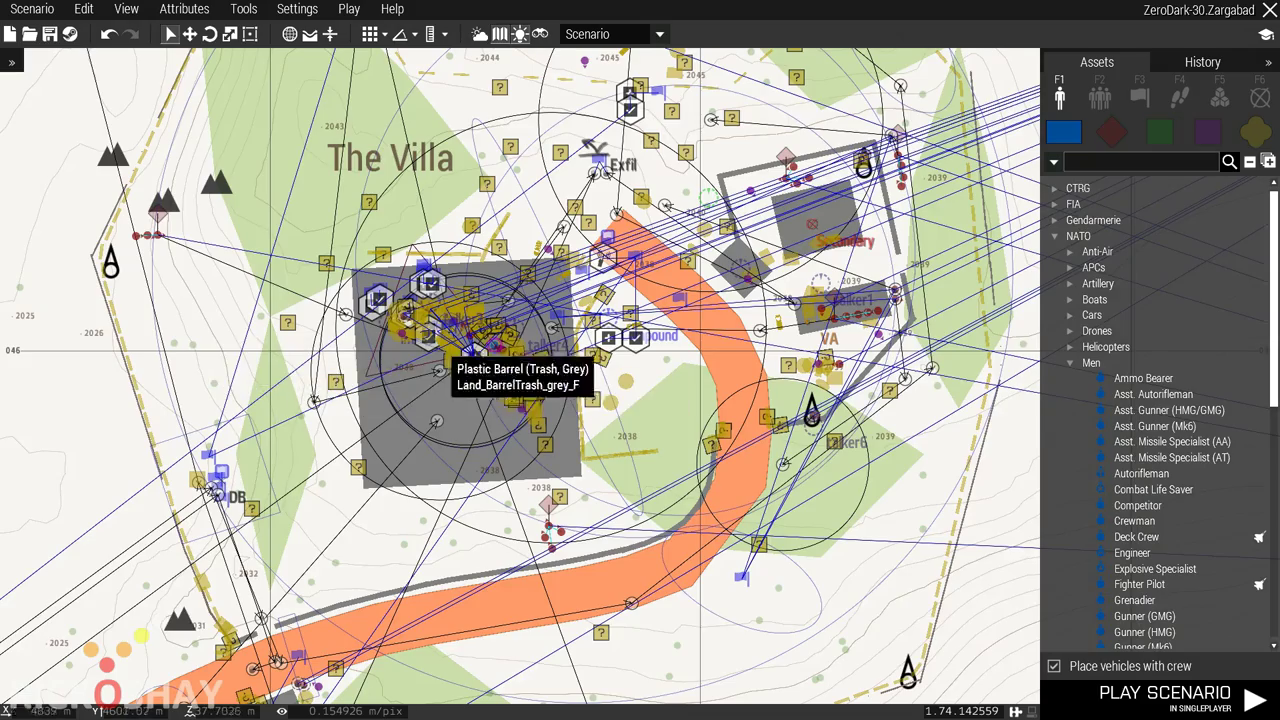
scroll(445, 365, "up", 6)
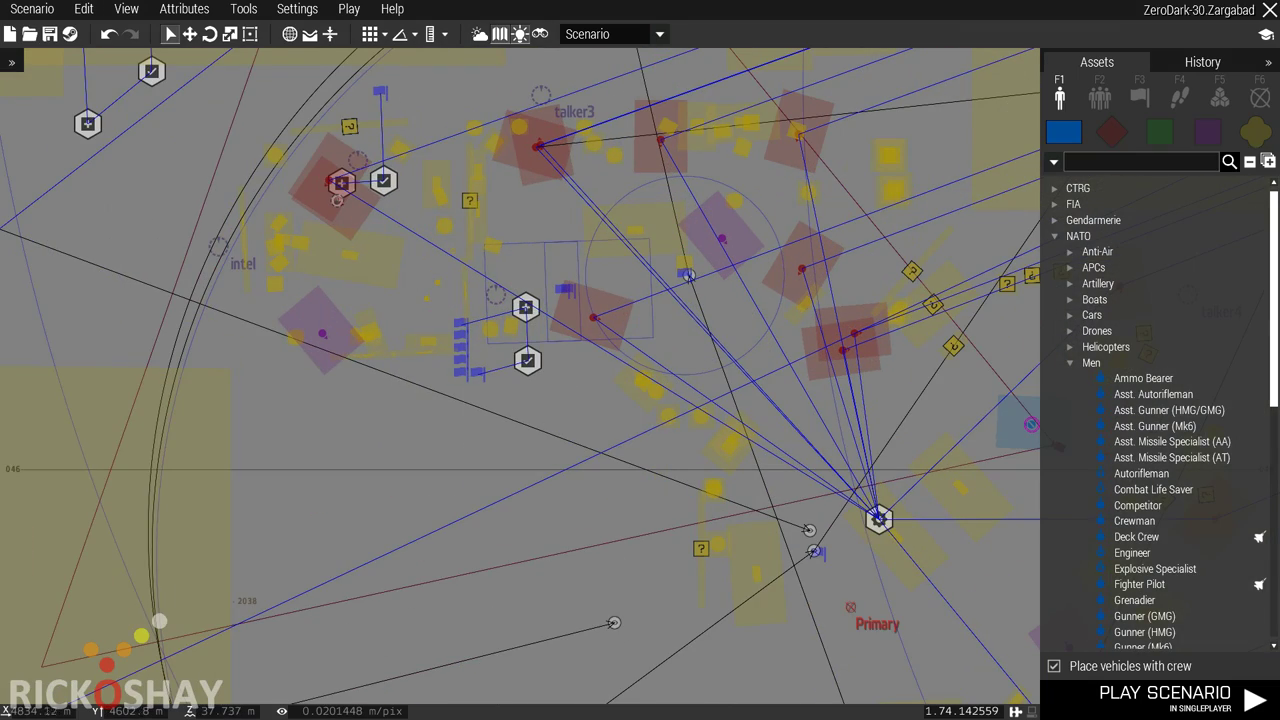
scroll(533, 415, "down", 4)
scroll(474, 338, "up", 9)
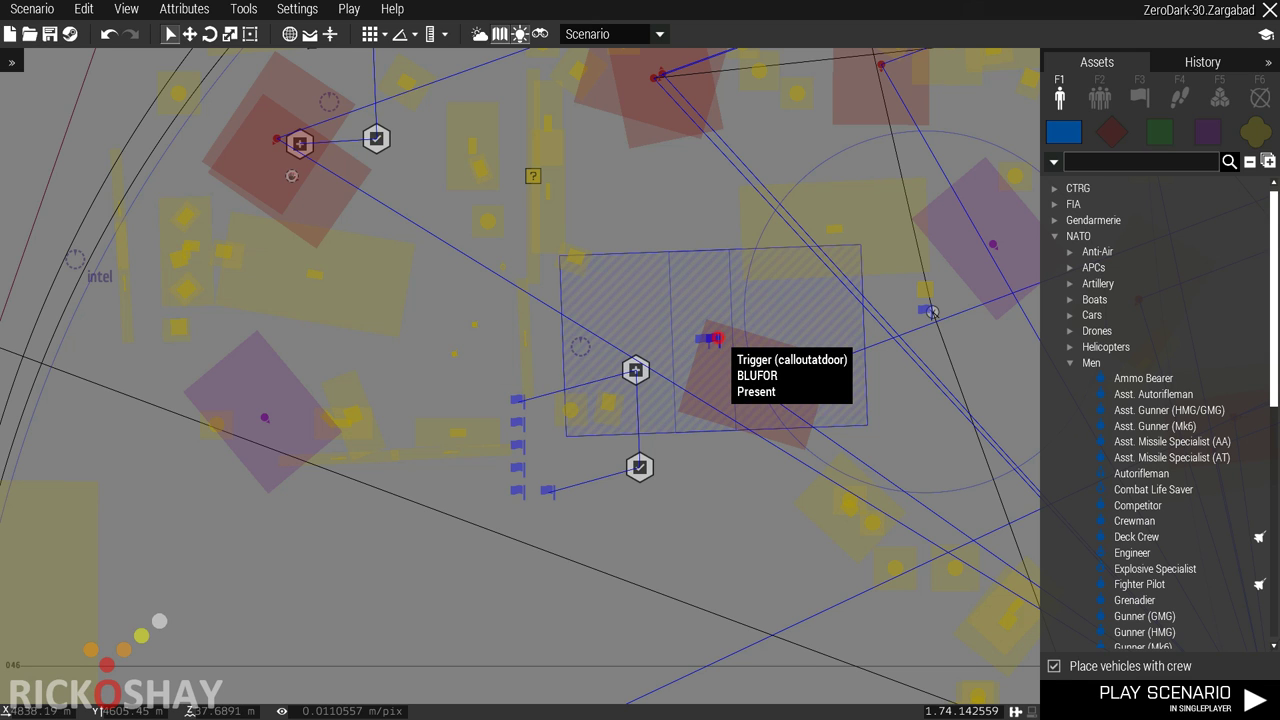
double_click(710, 340)
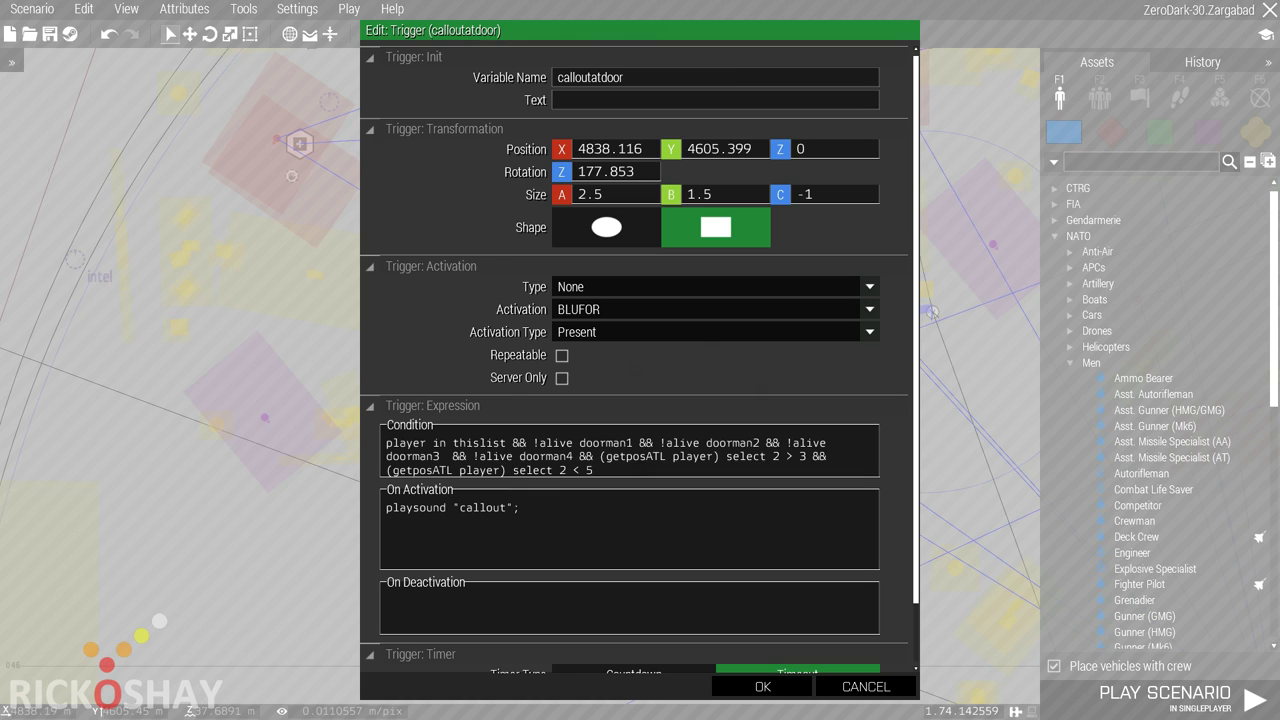
left_click_drag(533, 442, 577, 457)
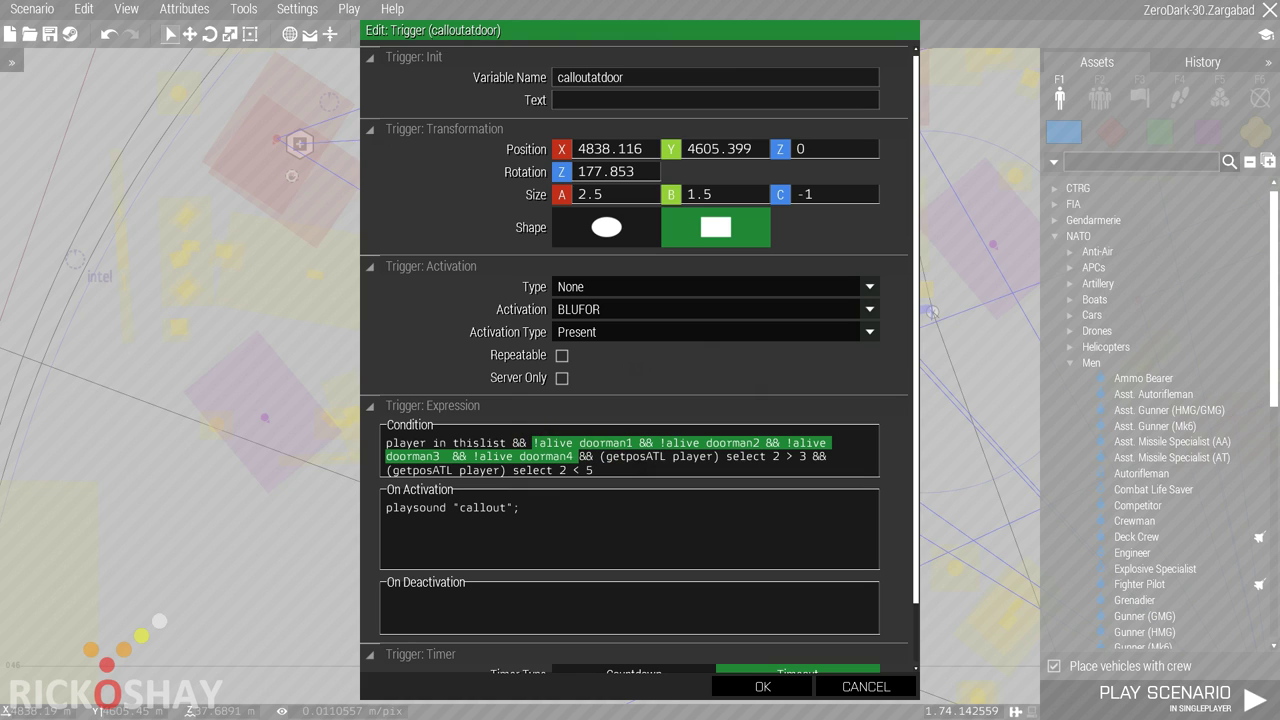
left_click(577, 457)
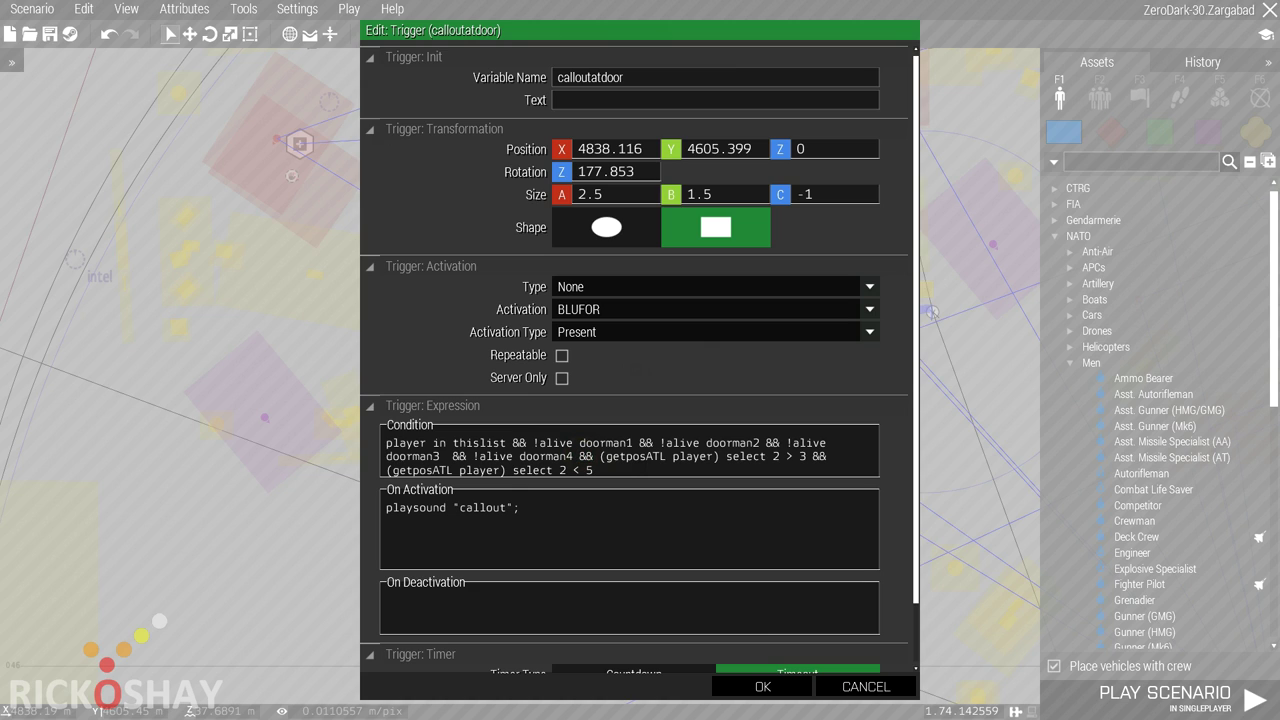
- Review the calloutatdoor trigger's player height conditions and activation sound code, and close it without saving
left_click_drag(579, 457, 812, 457)
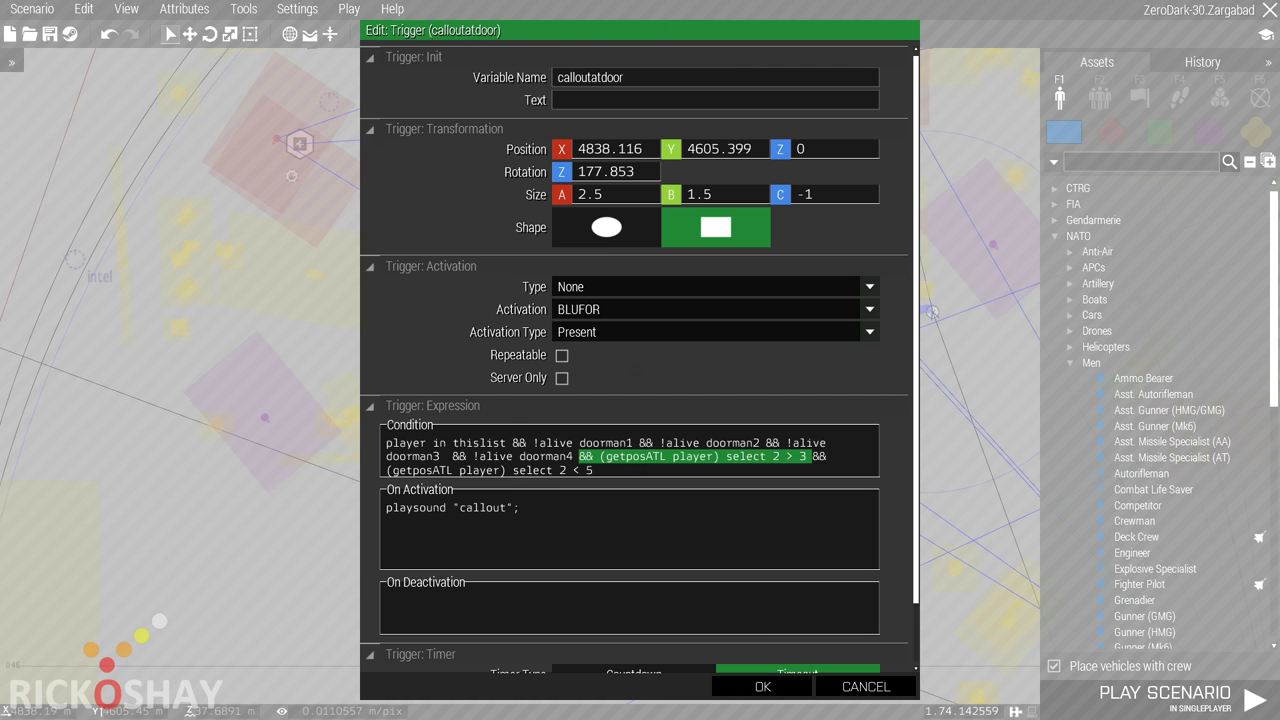
left_click_drag(592, 470, 386, 470)
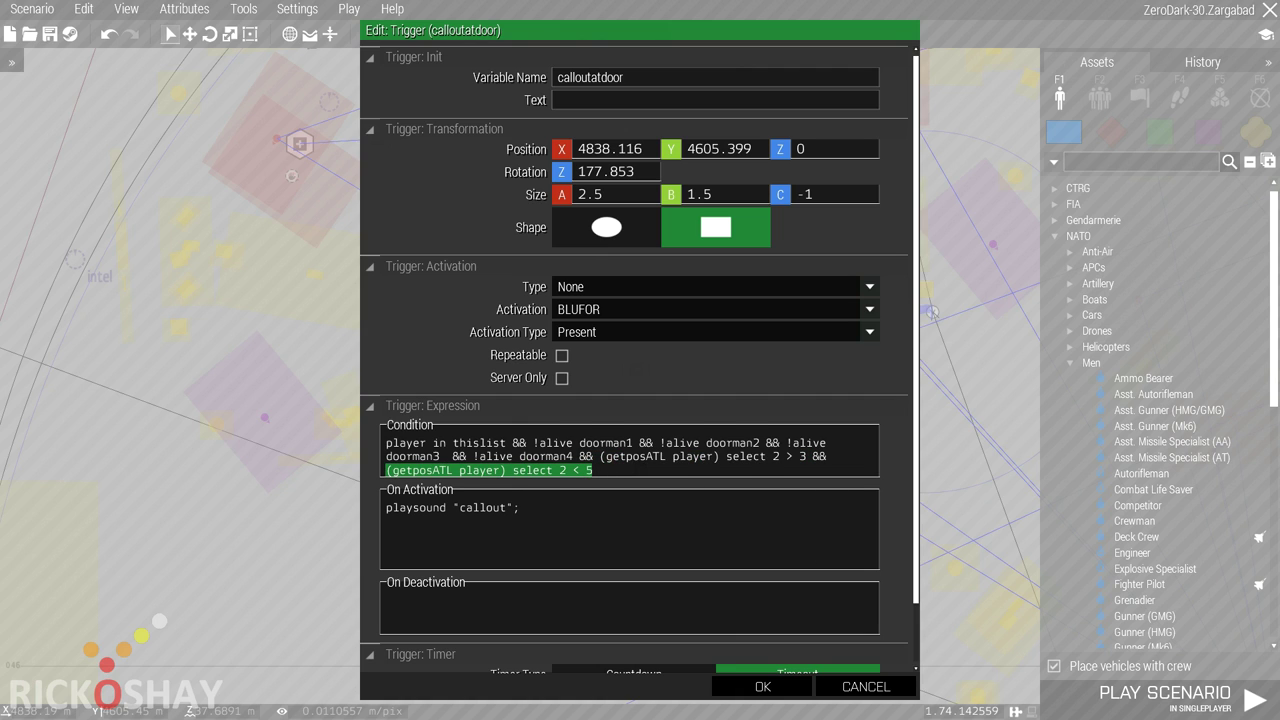
left_click(619, 466)
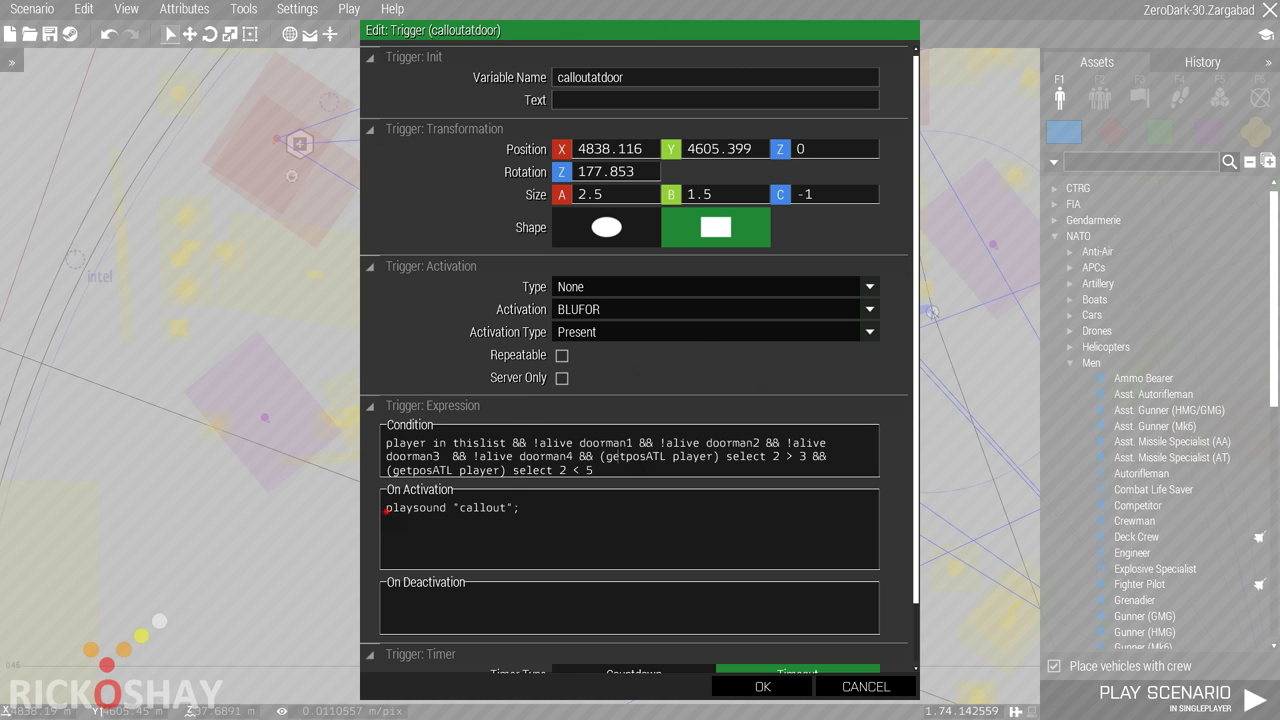
left_click_drag(386, 510, 524, 508)
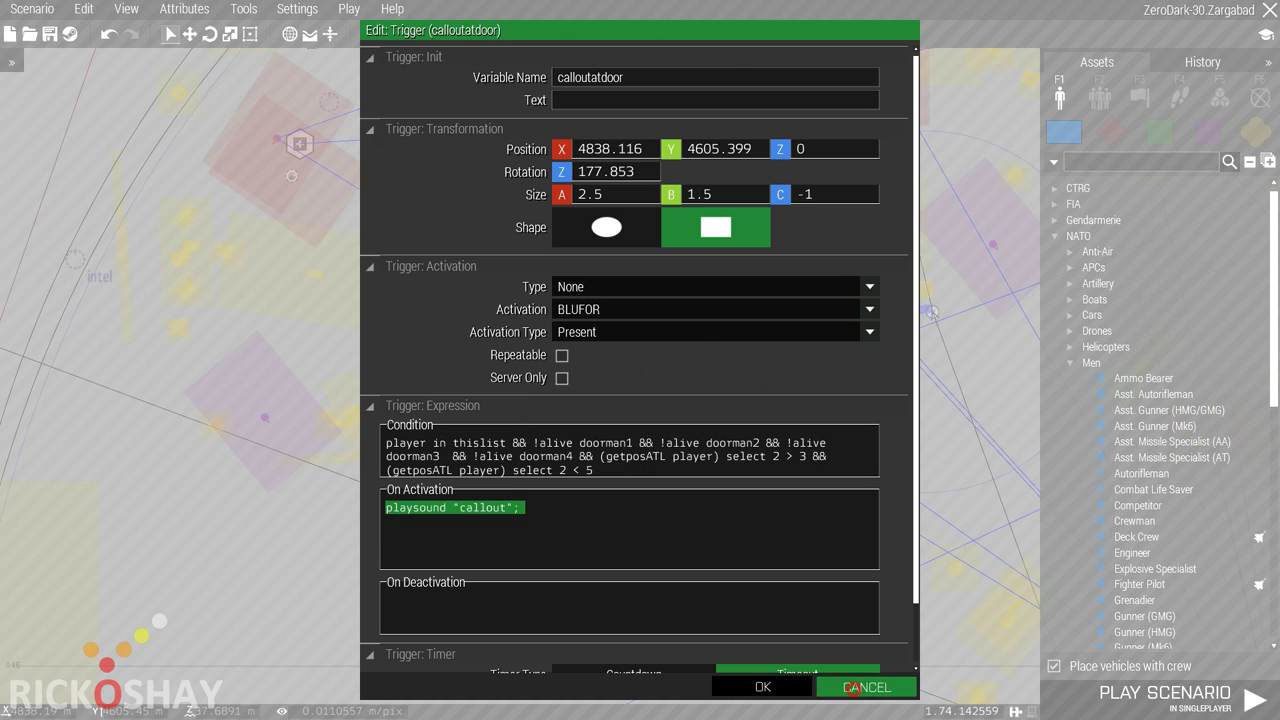
left_click(866, 686)
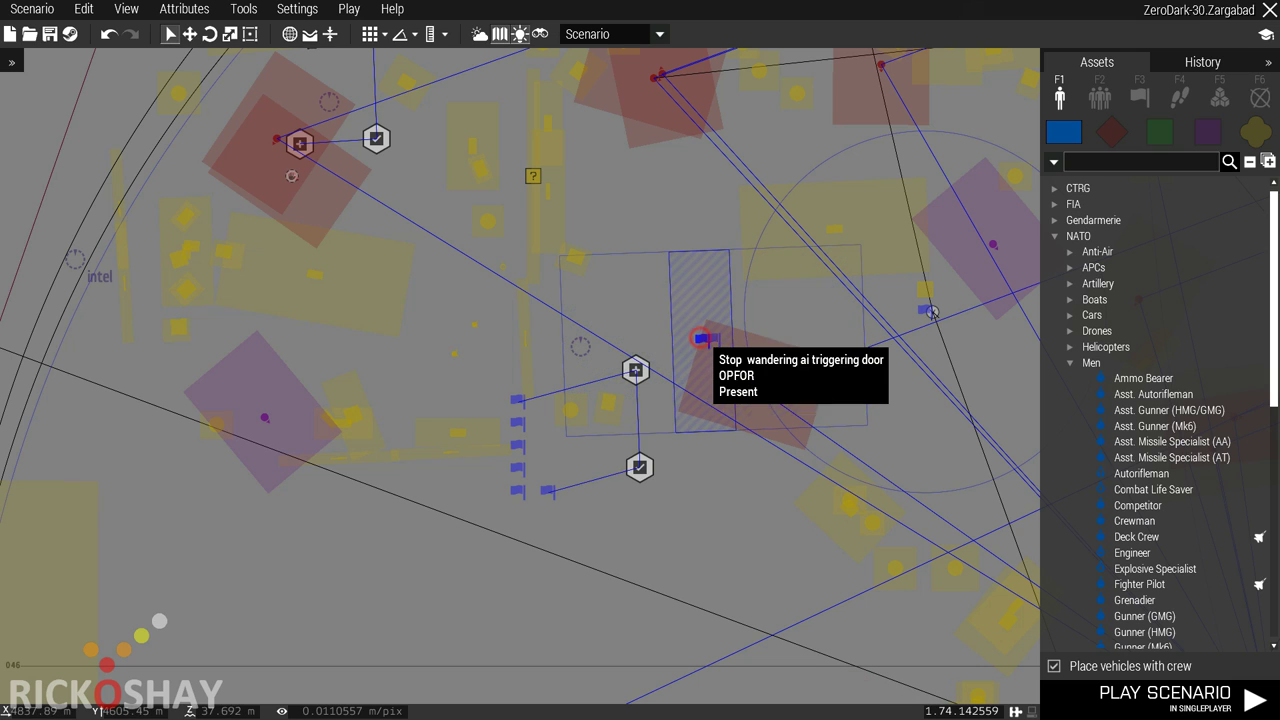
- Open the "Stop wandering ai triggering door" trigger, review its activation code, and accept its attributes as they are
double_click(702, 338)
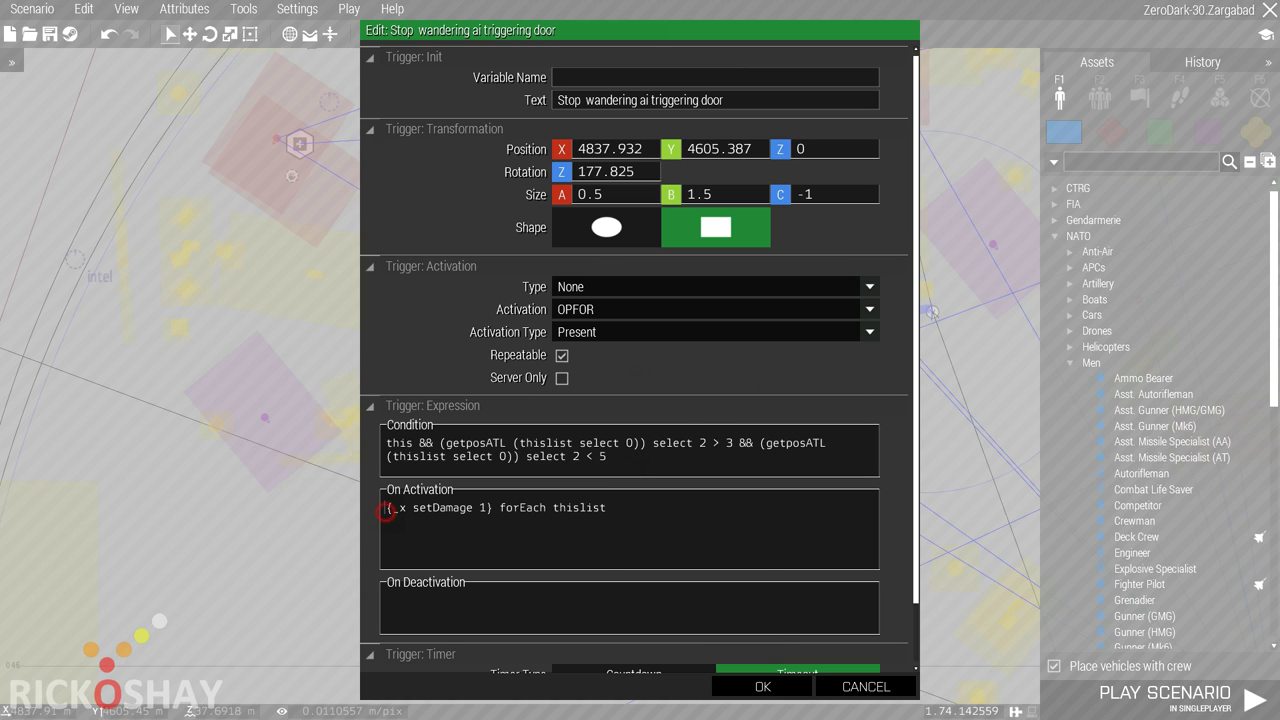
left_click_drag(387, 510, 607, 509)
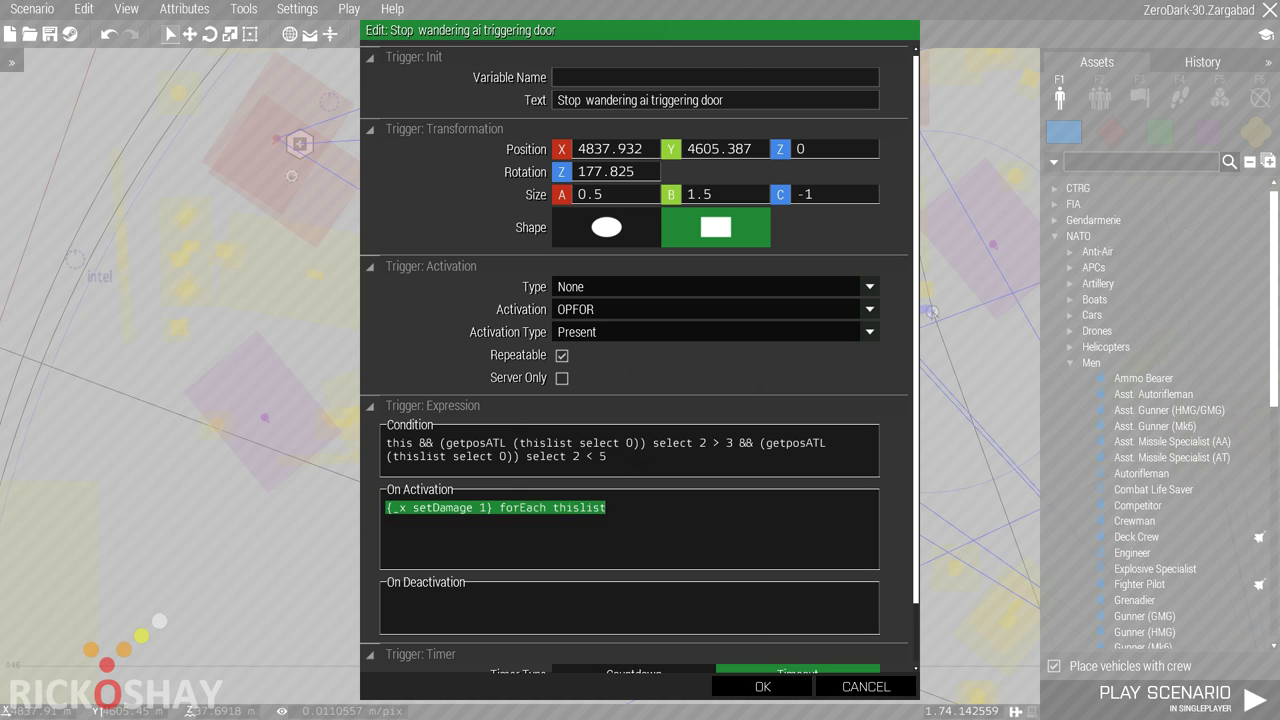
left_click(762, 686)
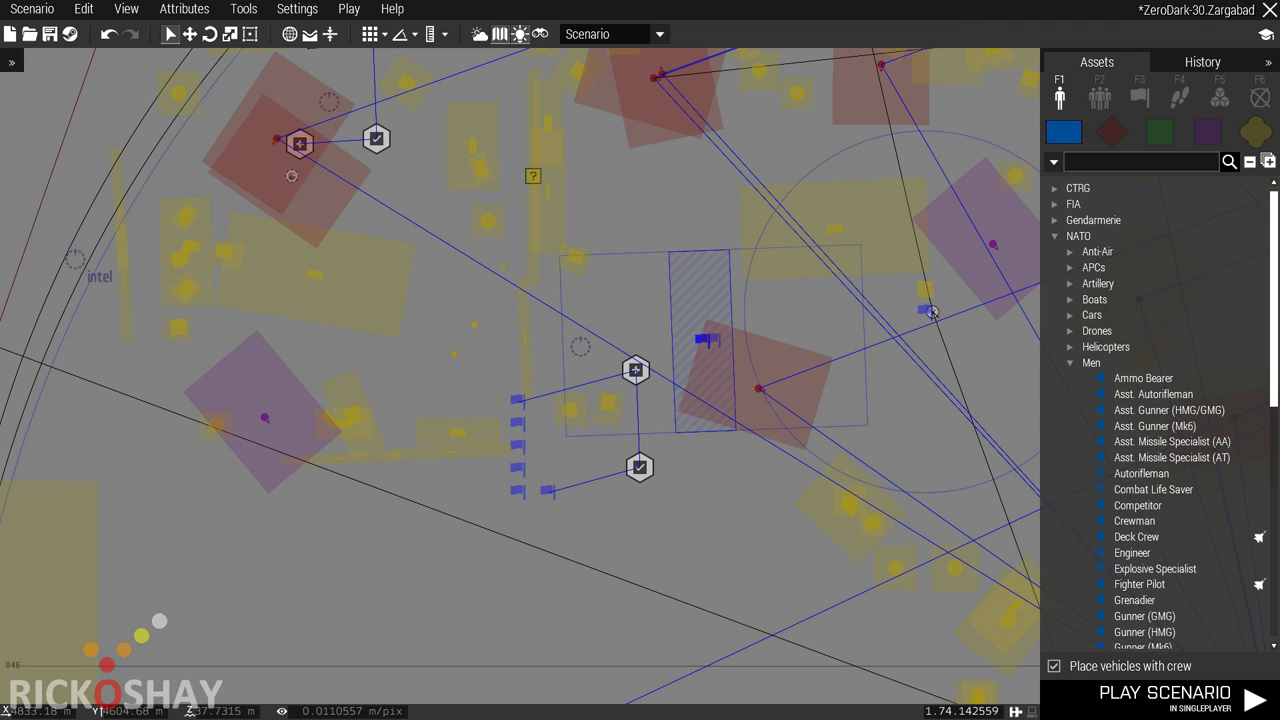
- Inspect the settings of the "Breach the door" Create Task module and close it unchanged
scroll(518, 410, "up", 2)
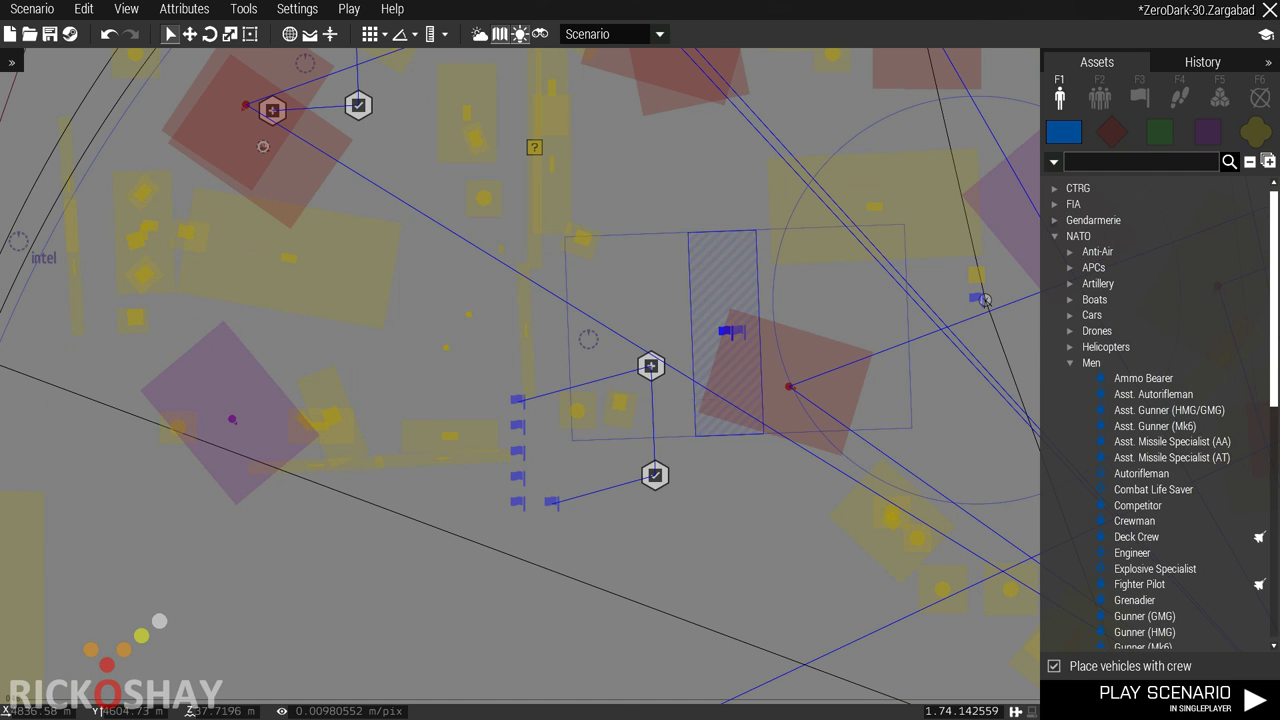
double_click(651, 366)
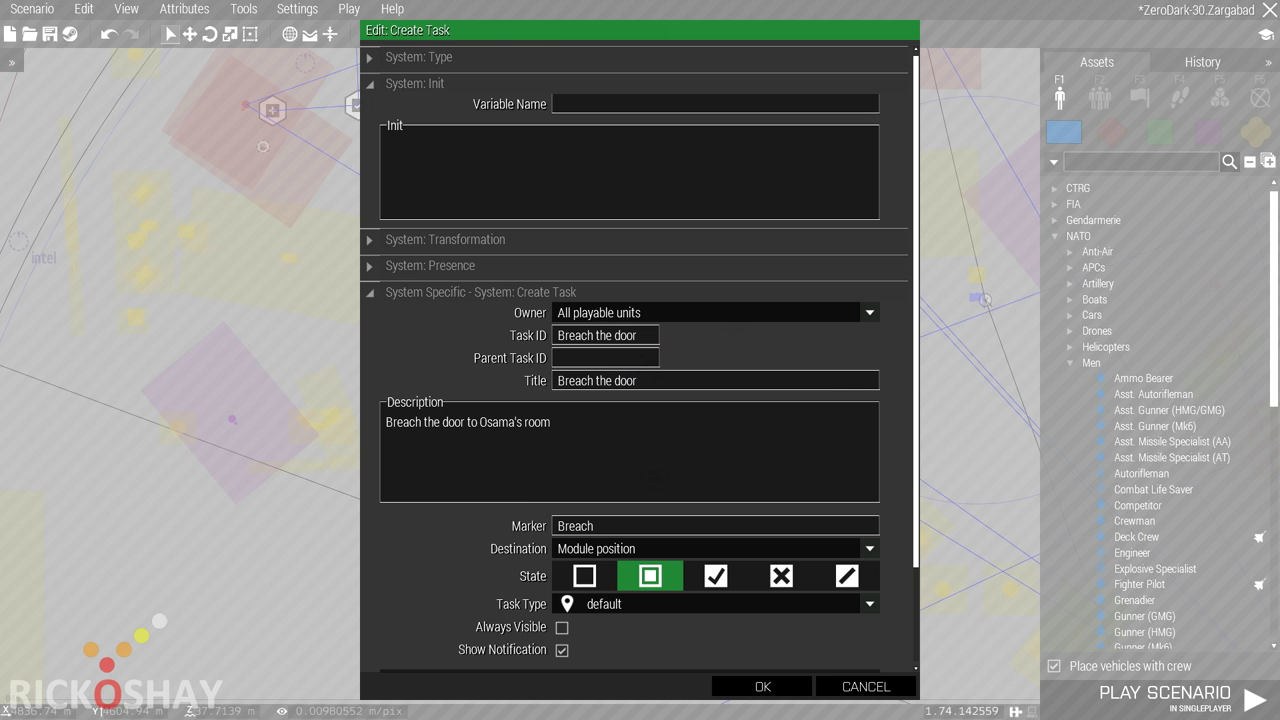
key("Escape")
- Check the condition of the trigger linked to the "Breach the door" task module and close it
scroll(681, 485, "down", 2)
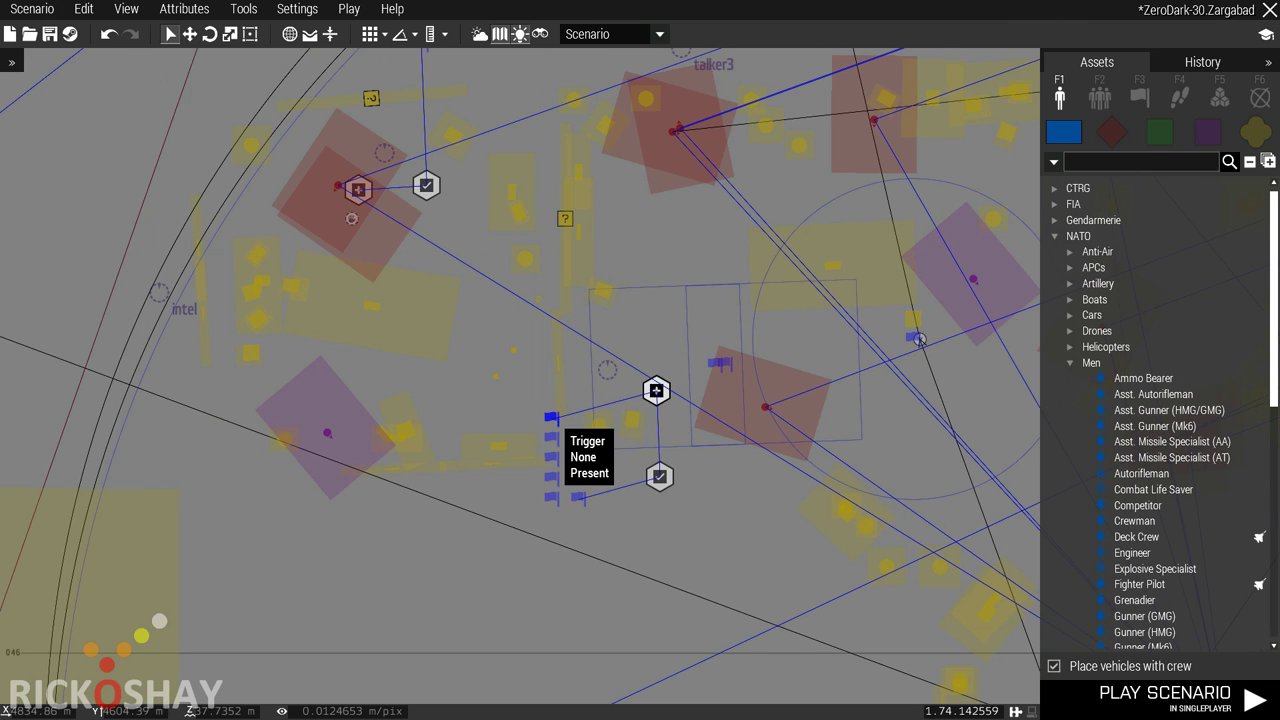
double_click(552, 417)
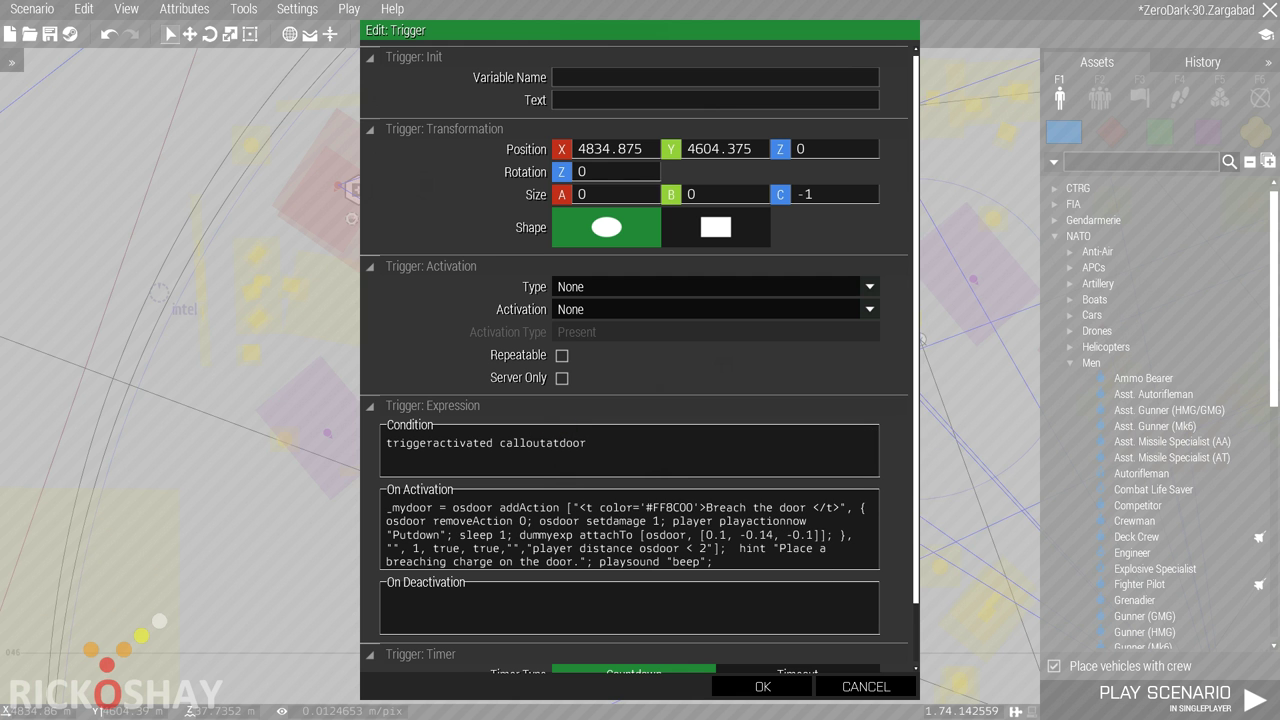
left_click_drag(387, 443, 588, 444)
key("Escape")
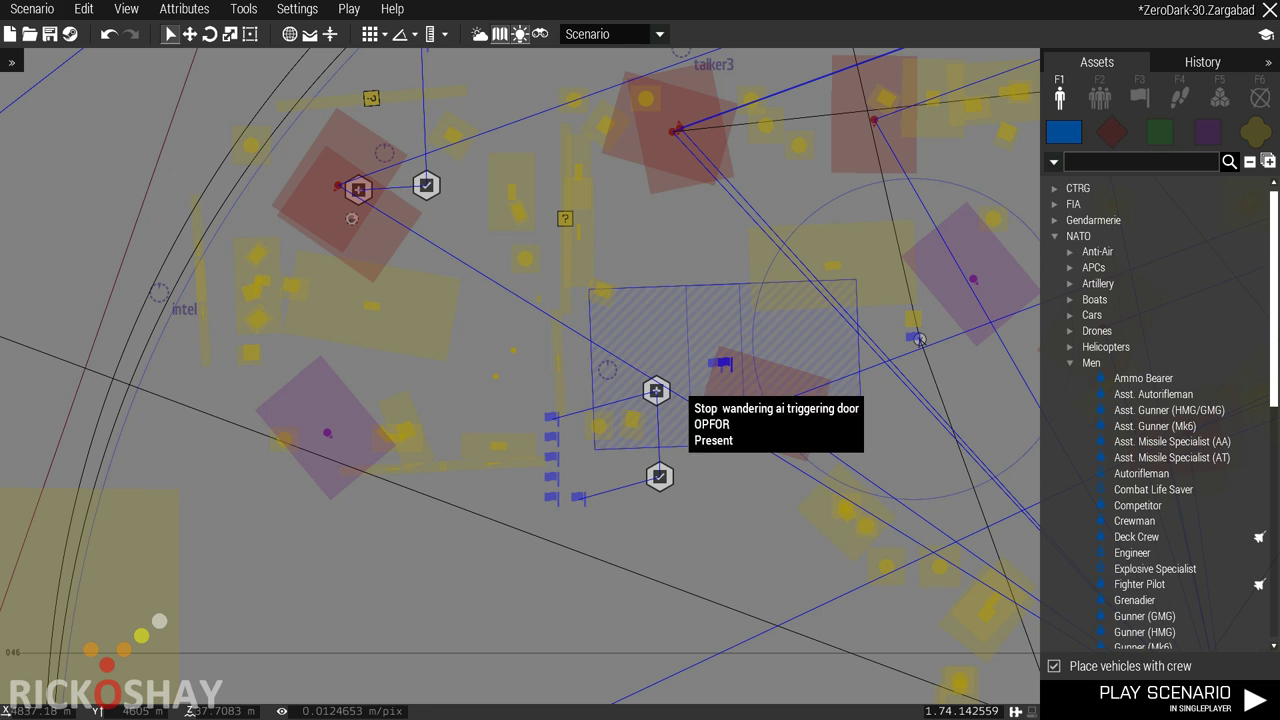
- Open the topmost trigger in the column west of the "Breach the door" task module and examine its addAction definition, dismissing the config error
double_click(572, 418)
scroll(572, 418, "down", 2)
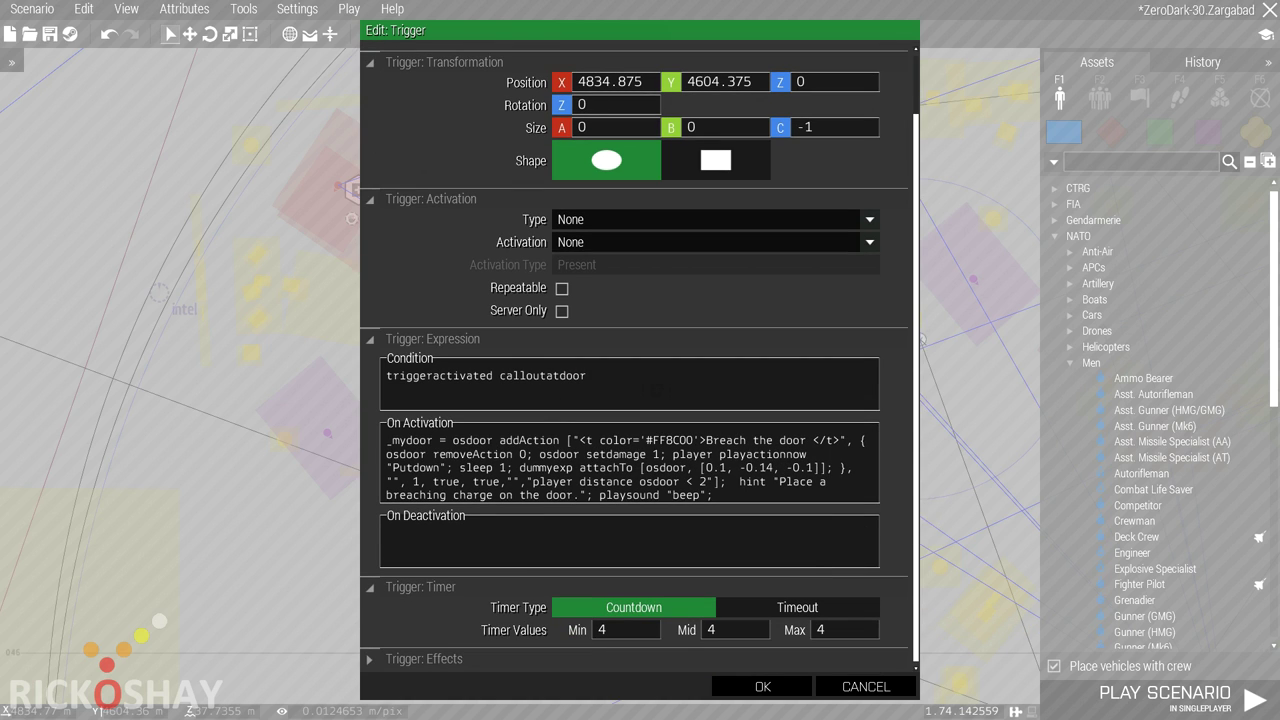
left_click_drag(386, 440, 559, 440)
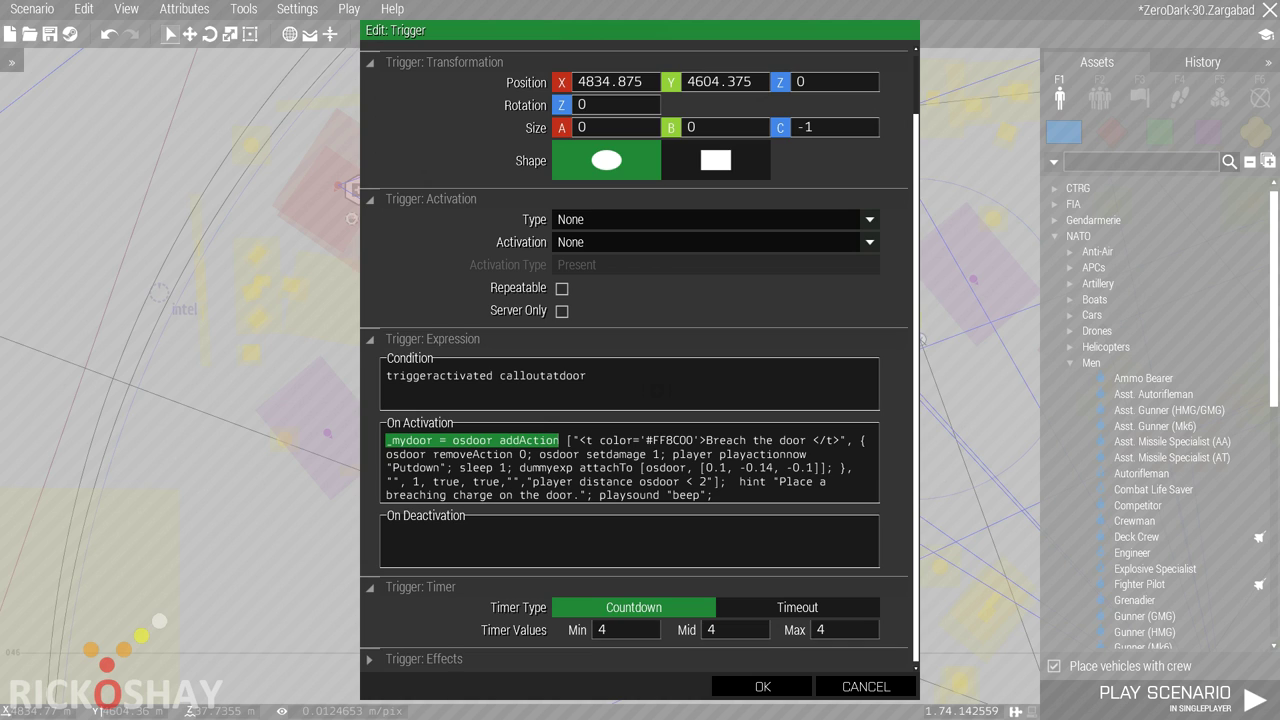
left_click_drag(641, 441, 806, 440)
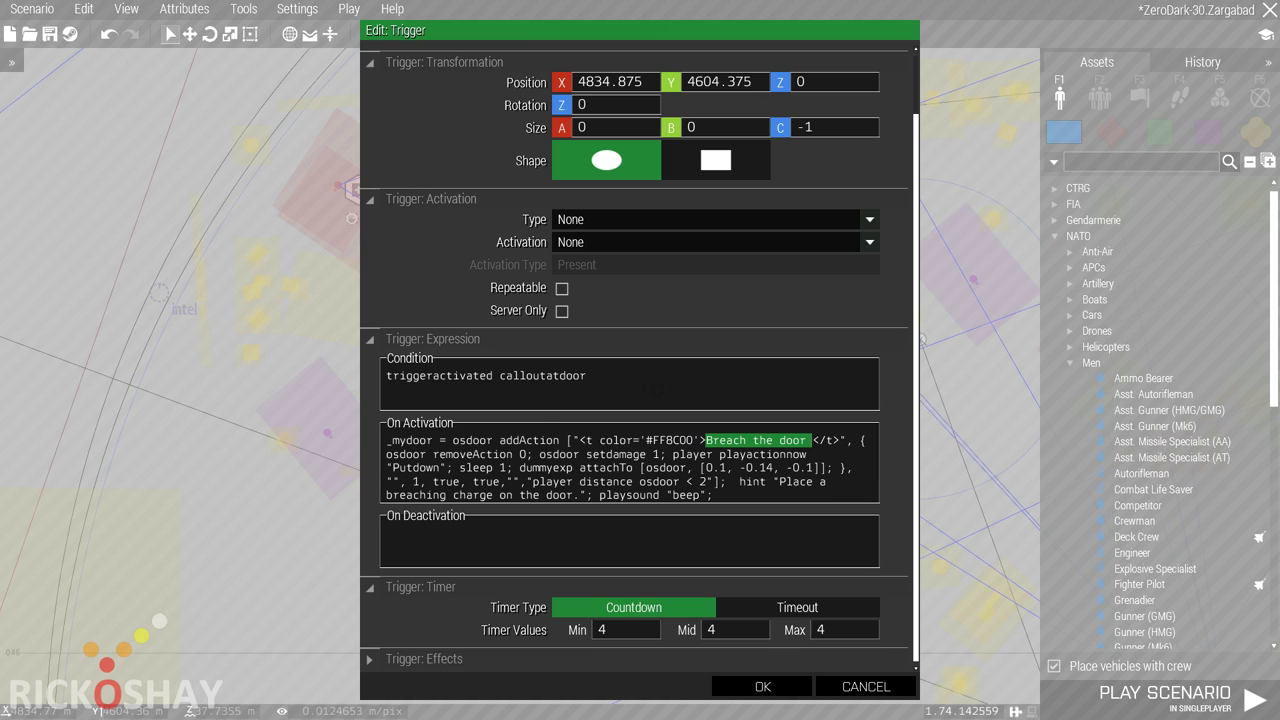
left_click_drag(386, 454, 526, 454)
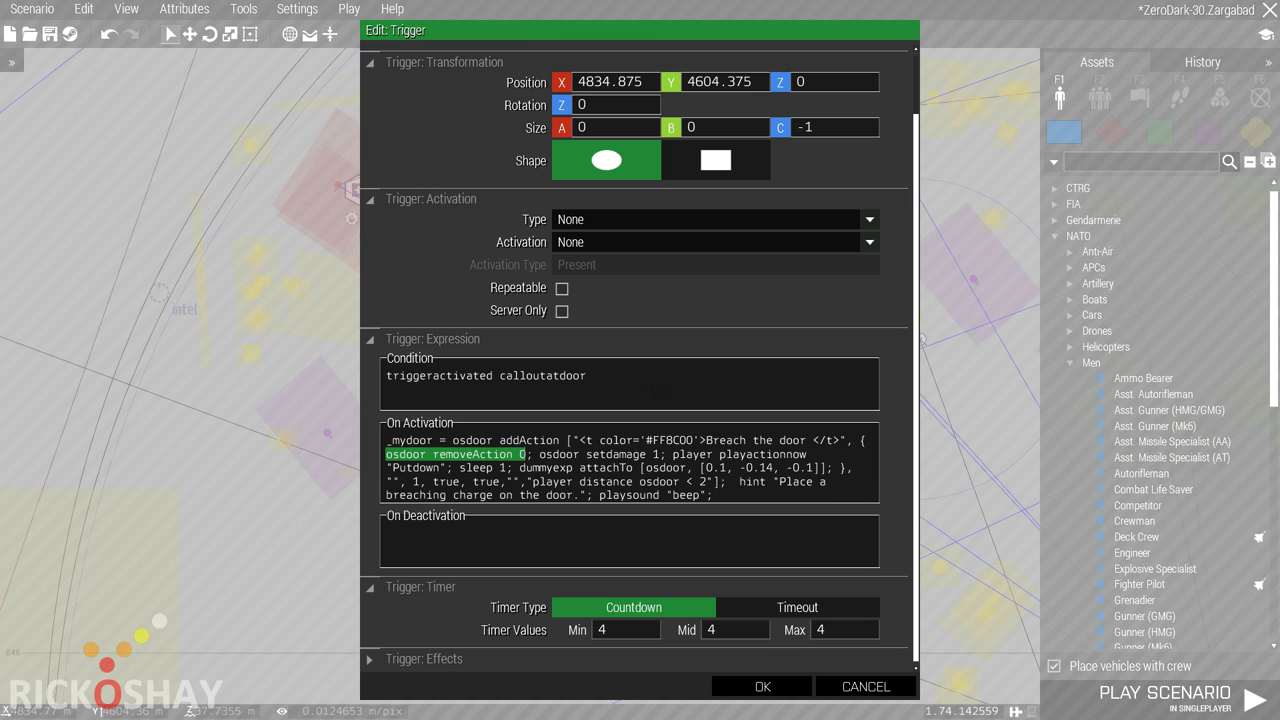
left_click_drag(860, 440, 573, 440)
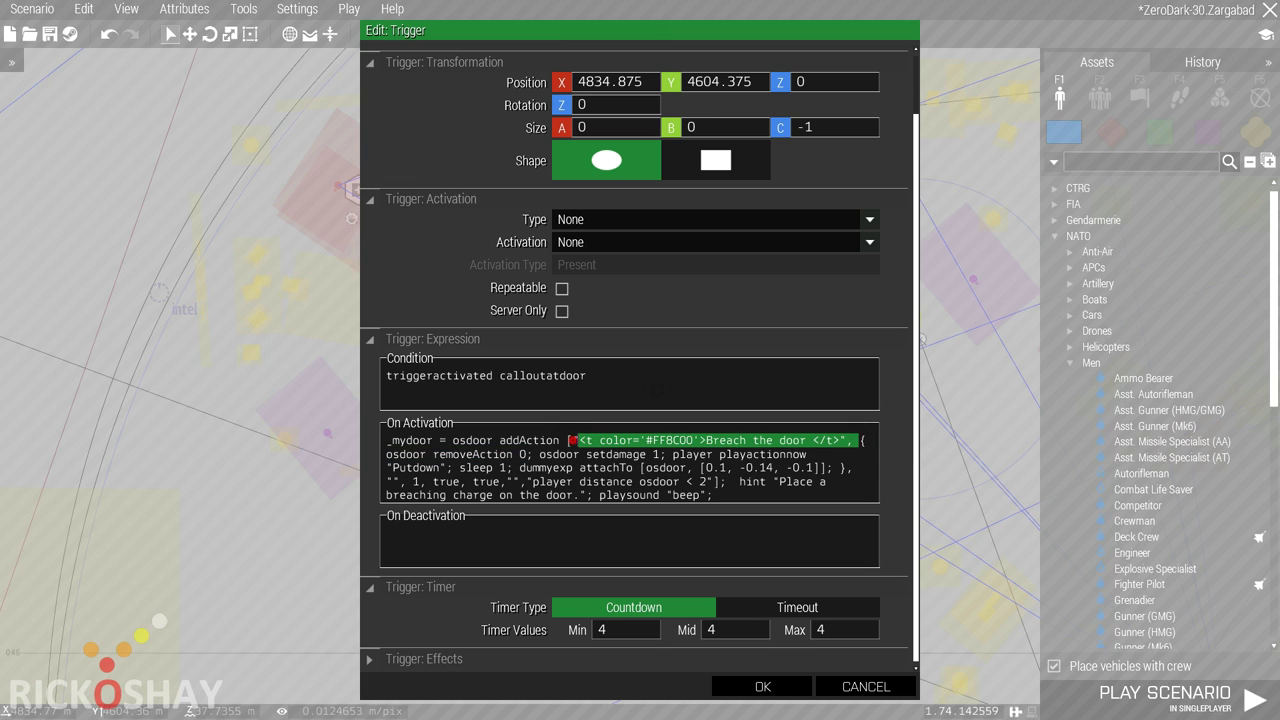
left_click(573, 440)
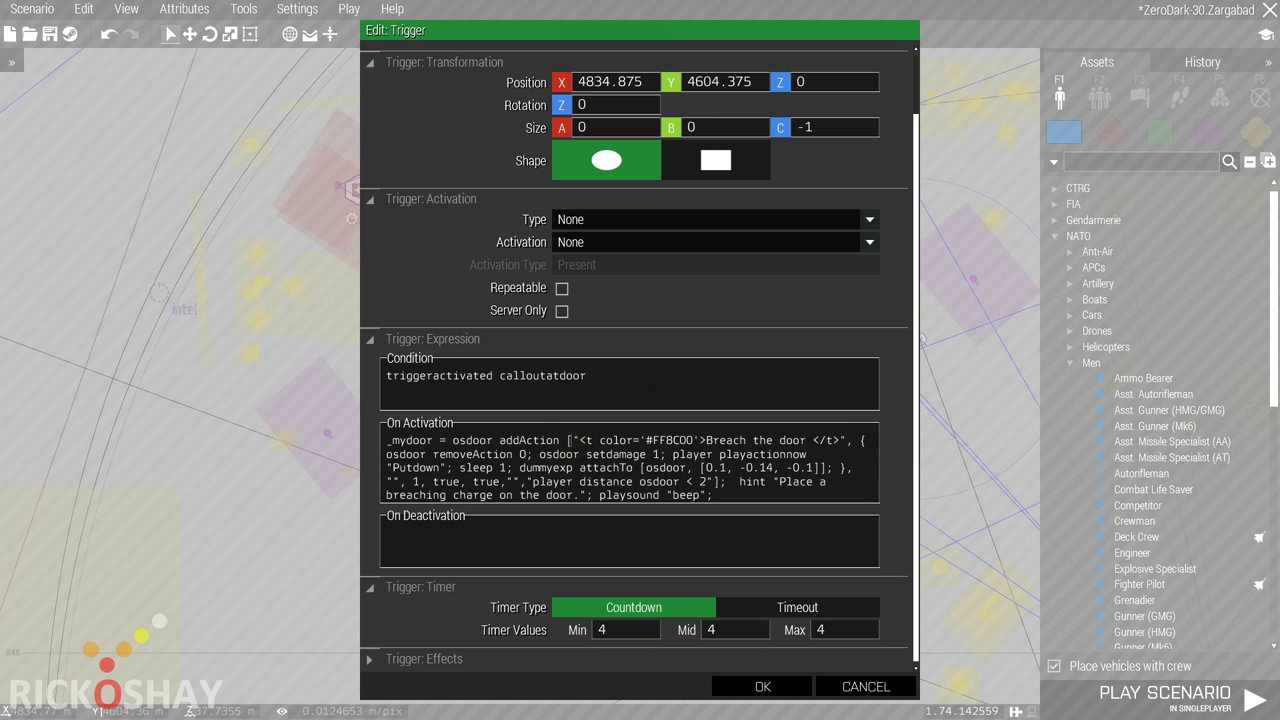
left_click_drag(862, 440, 668, 481)
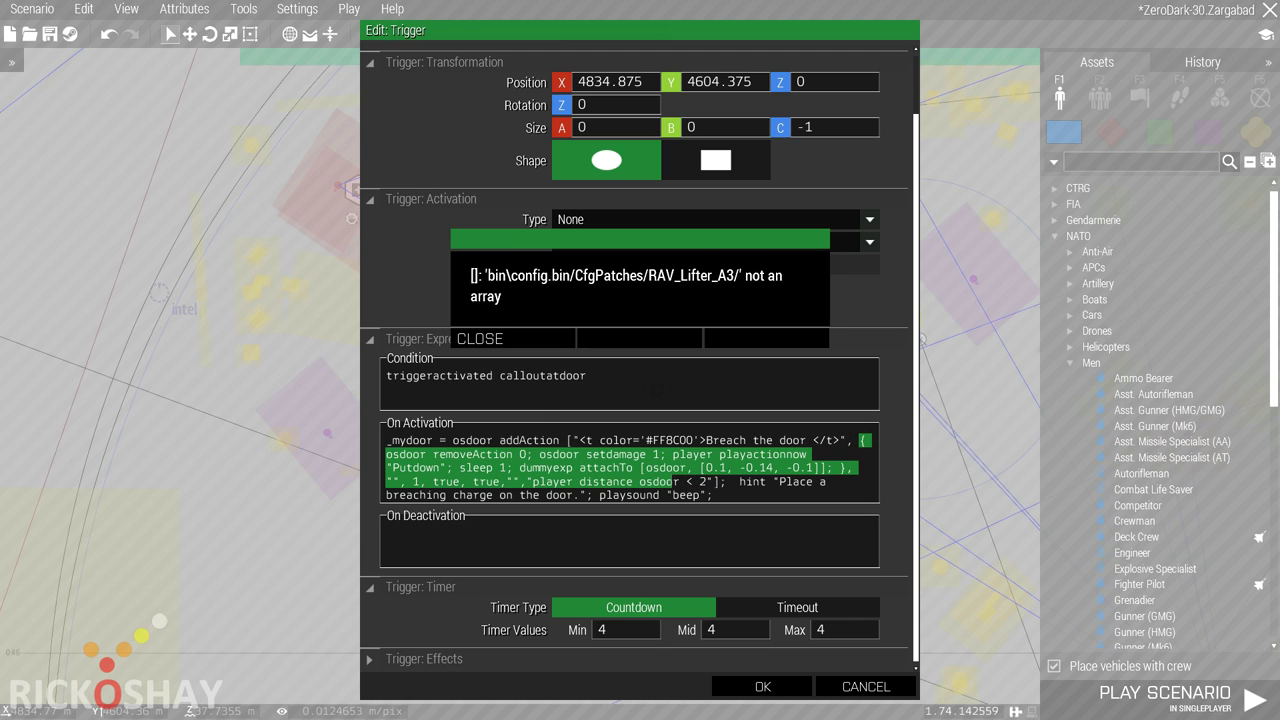
left_click(495, 339)
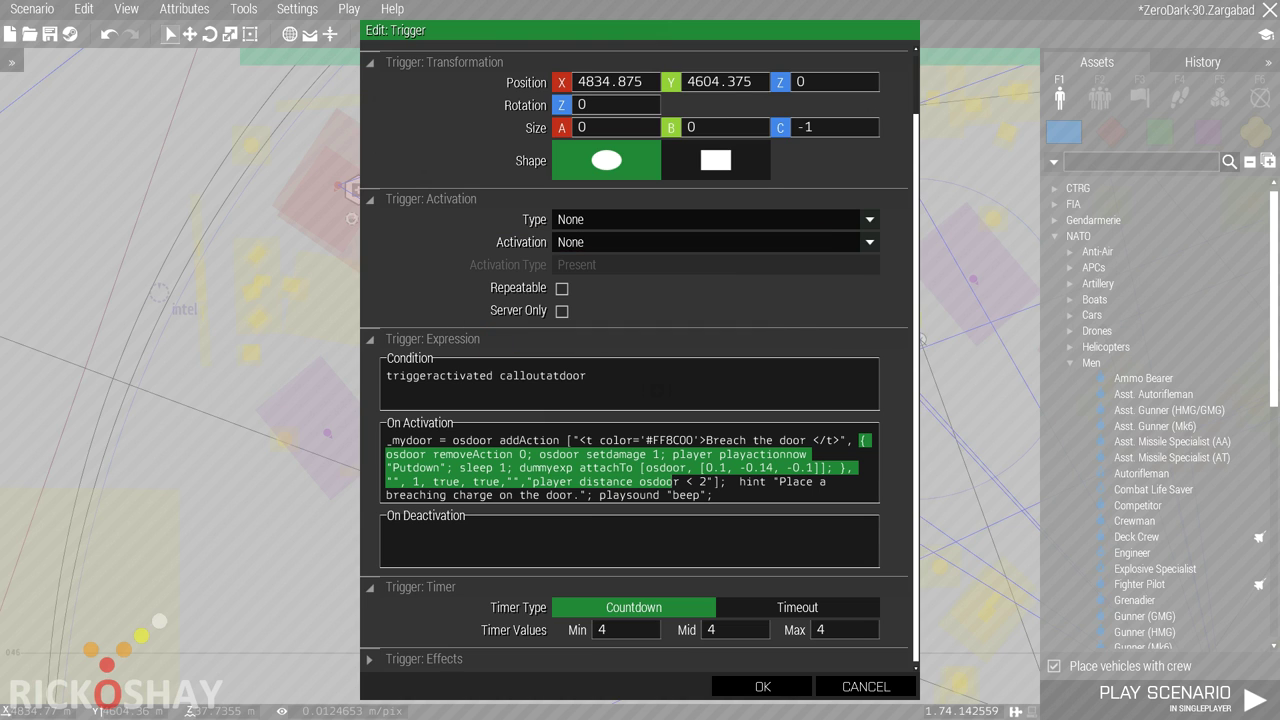
left_click(805, 455)
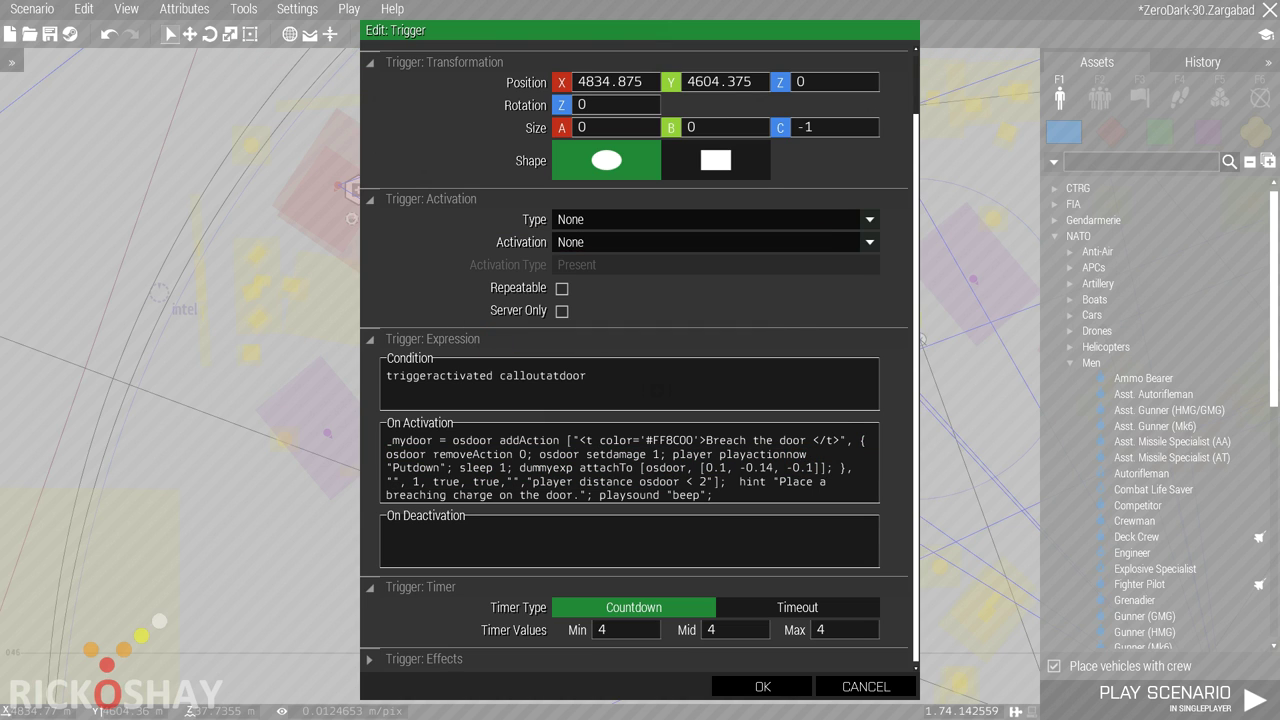
- Examine the door action's code statements: removeAction, setdamage, the "Putdown" animation, and the attachTo call for dummyexp
left_click_drag(386, 454, 540, 454)
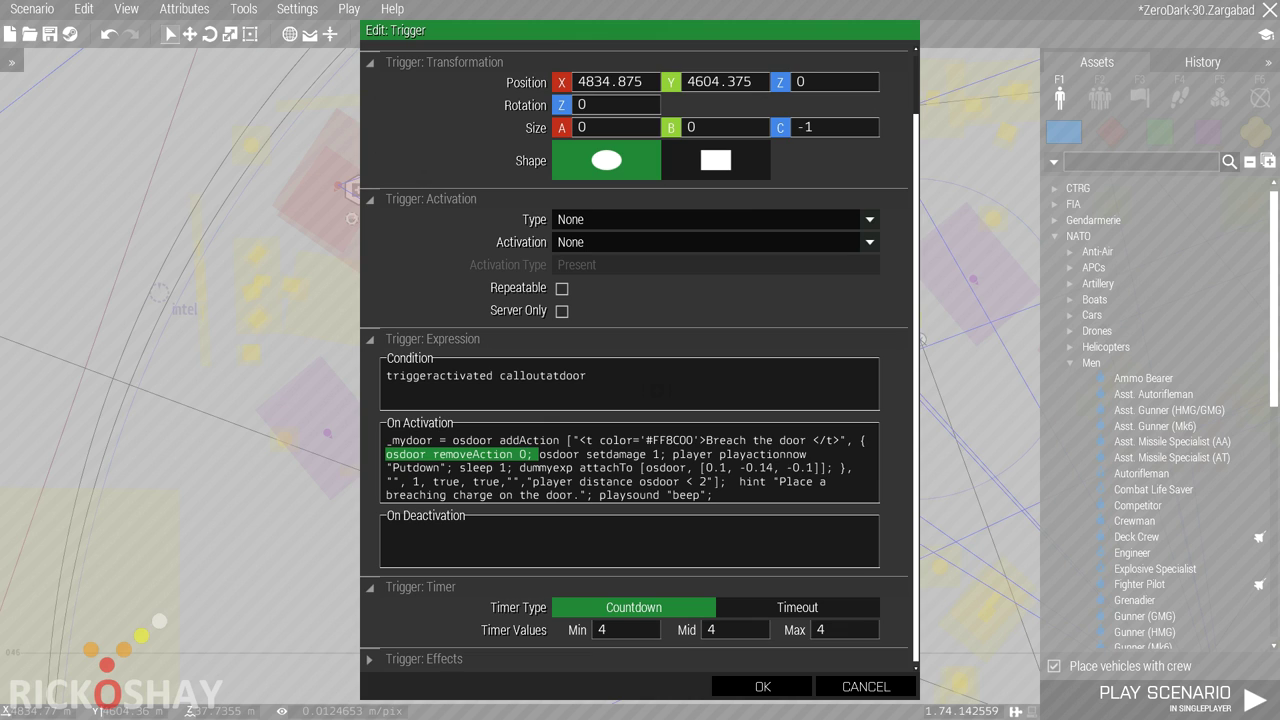
left_click(539, 454)
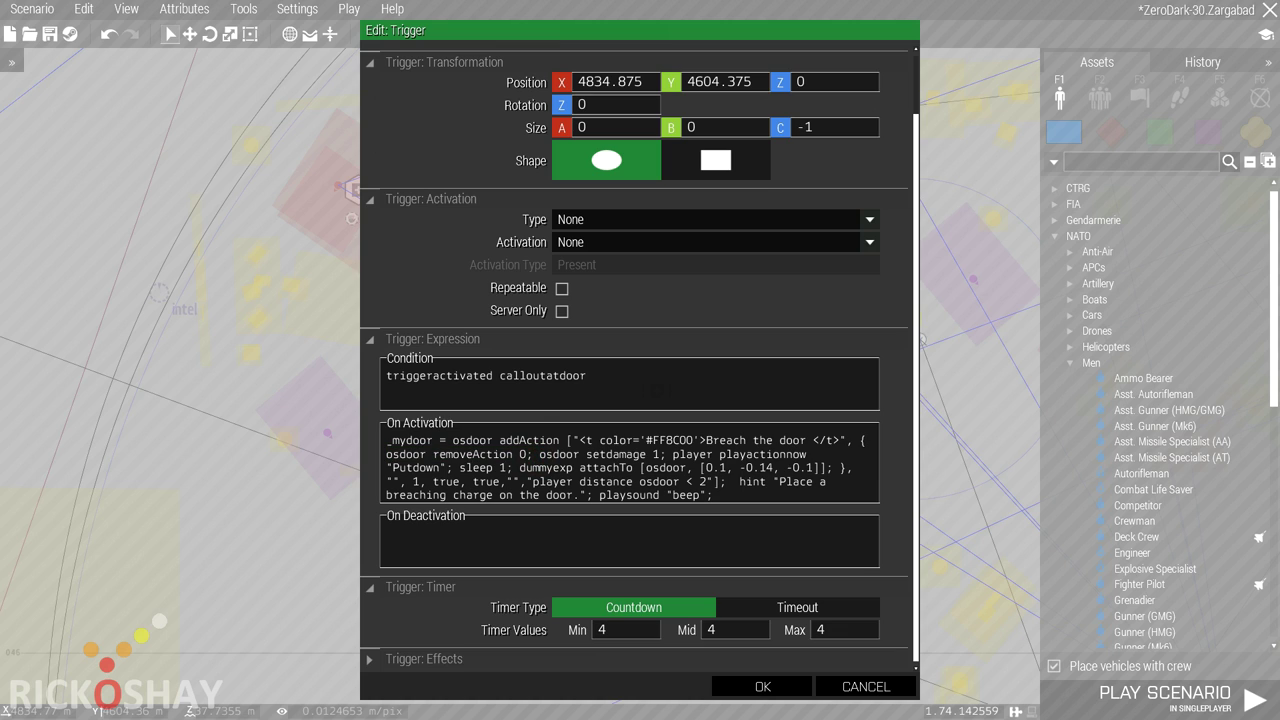
left_click_drag(539, 454, 665, 454)
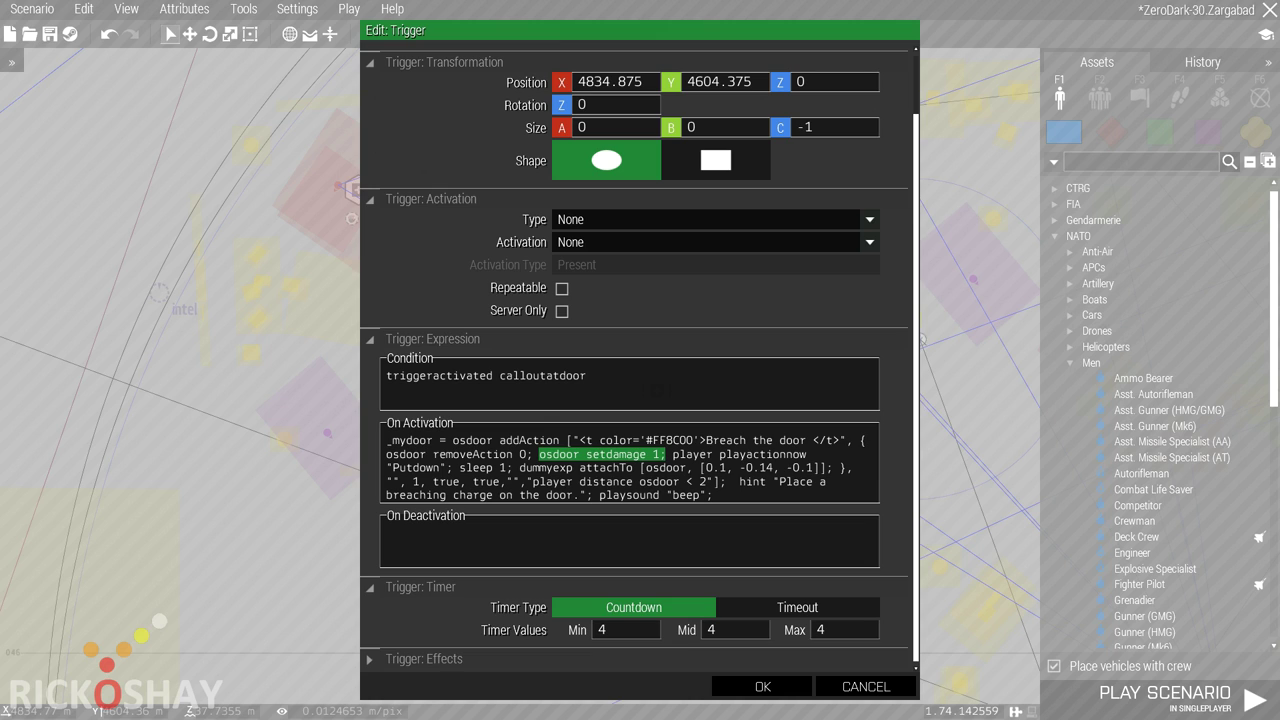
left_click(539, 456)
left_click_drag(539, 456, 665, 456)
left_click(672, 455)
left_click_drag(672, 455, 812, 455)
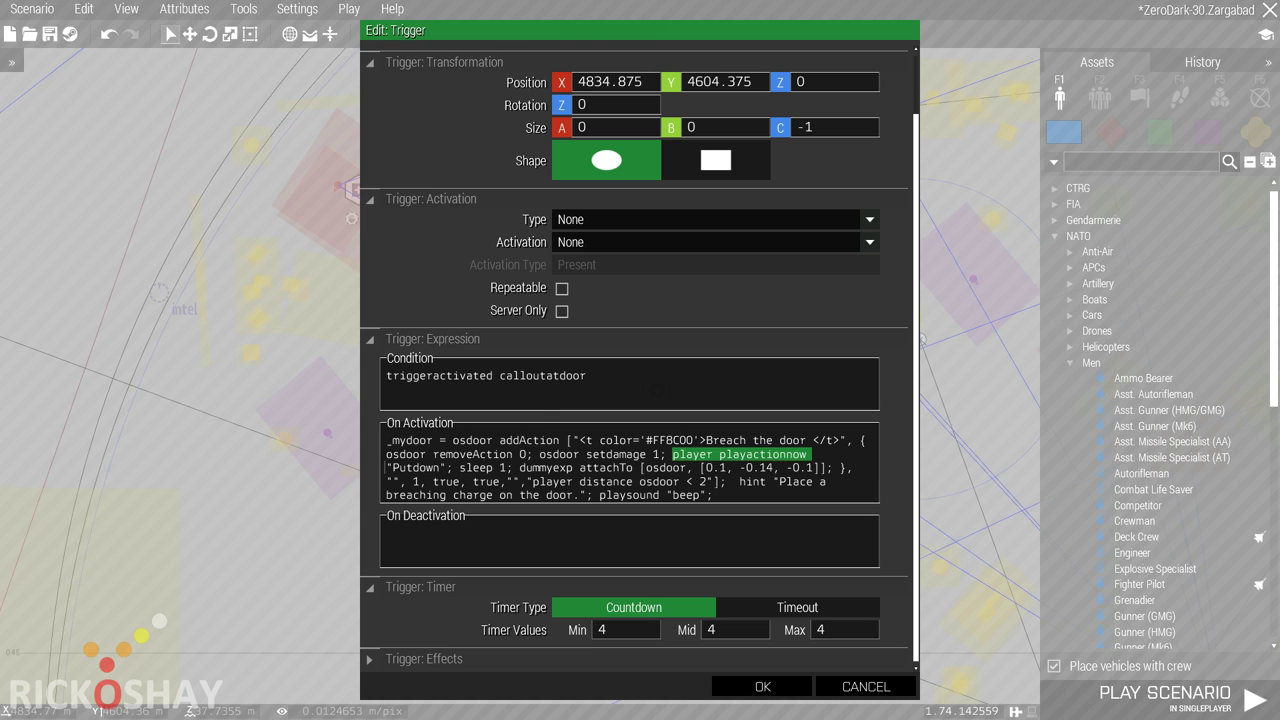
left_click(772, 462)
left_click_drag(719, 454, 806, 454)
left_click_drag(386, 468, 446, 468)
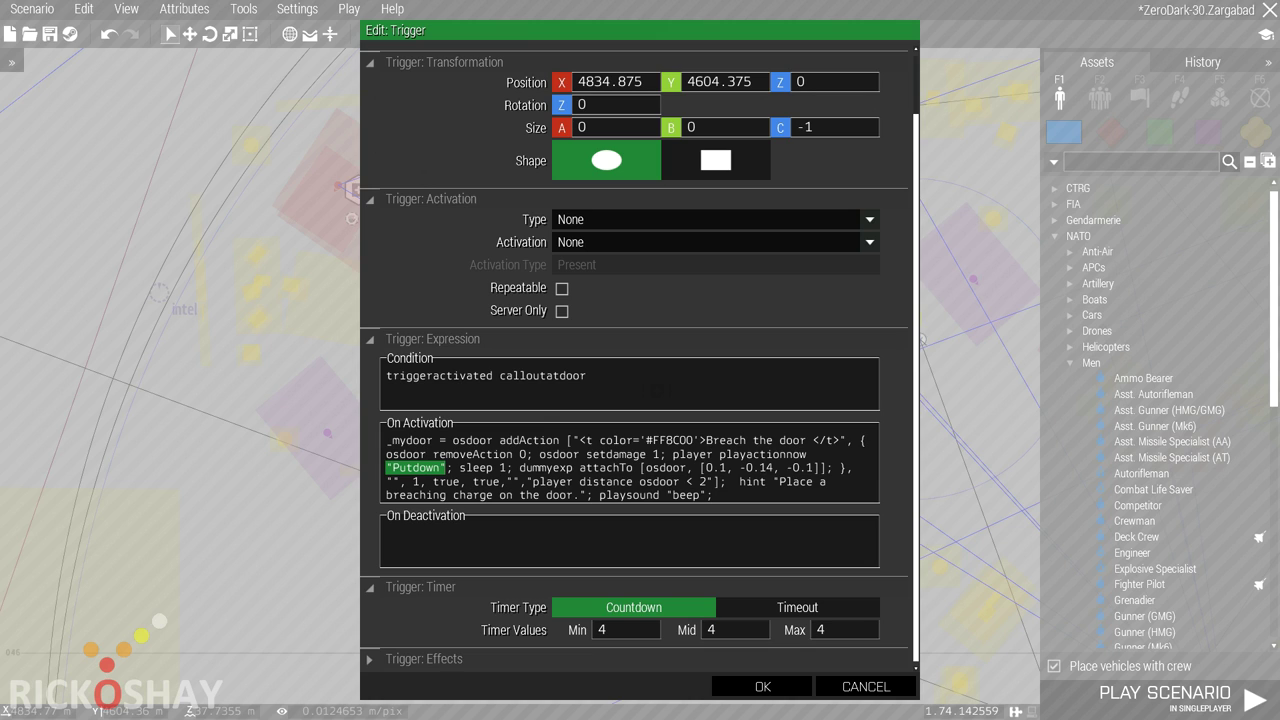
left_click_drag(458, 468, 818, 468)
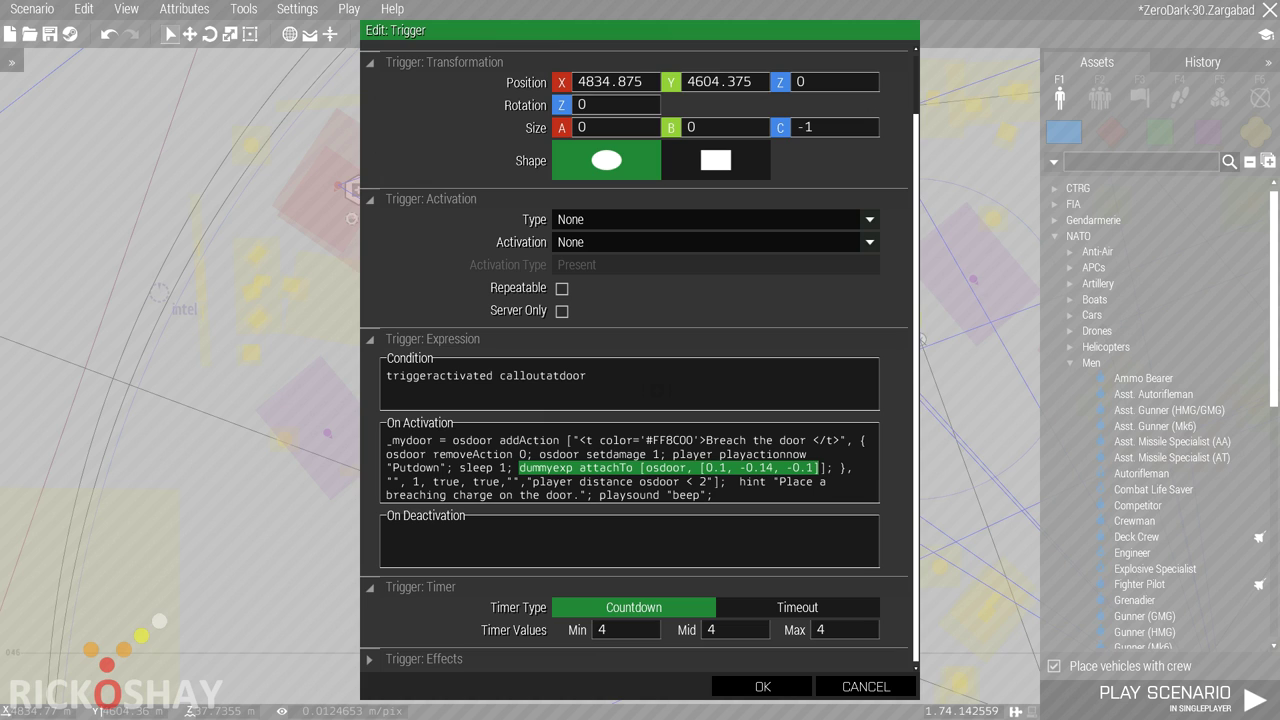
- Examine the action's player distance condition, the breaching charge hint and the beep sound, and accept the trigger's attributes as they are
left_click_drag(532, 481, 712, 481)
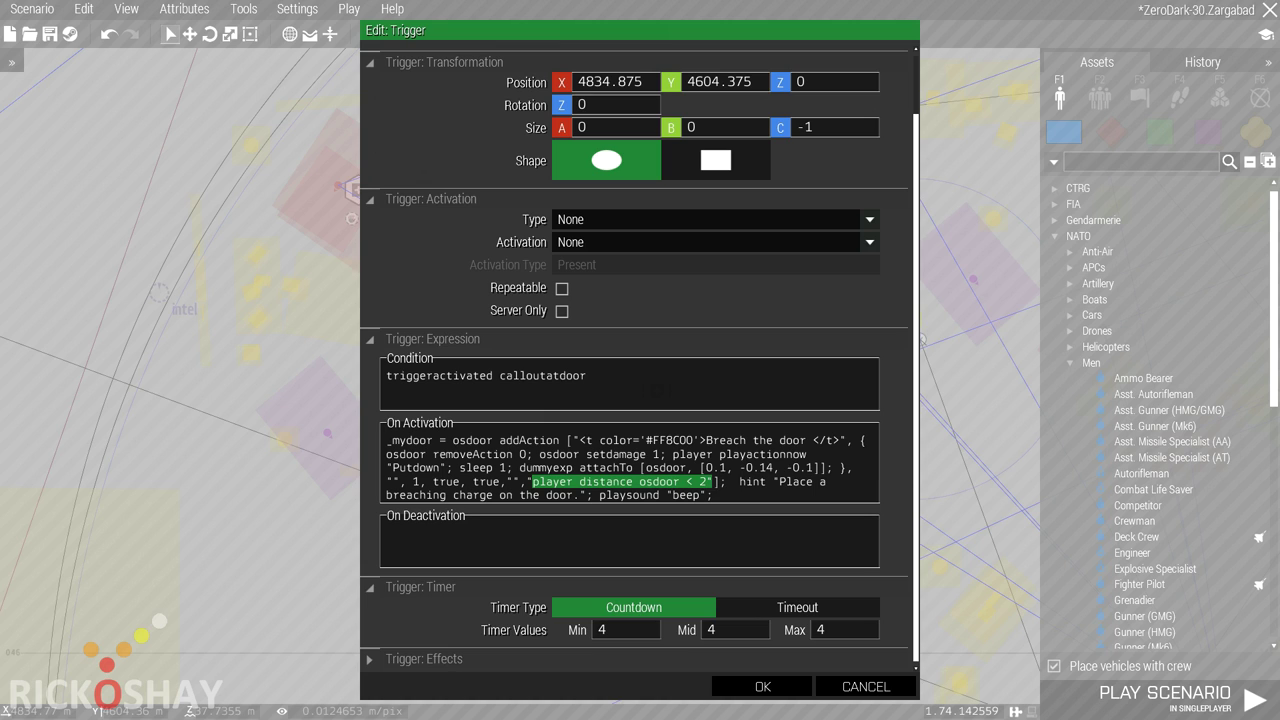
left_click_drag(739, 481, 598, 495)
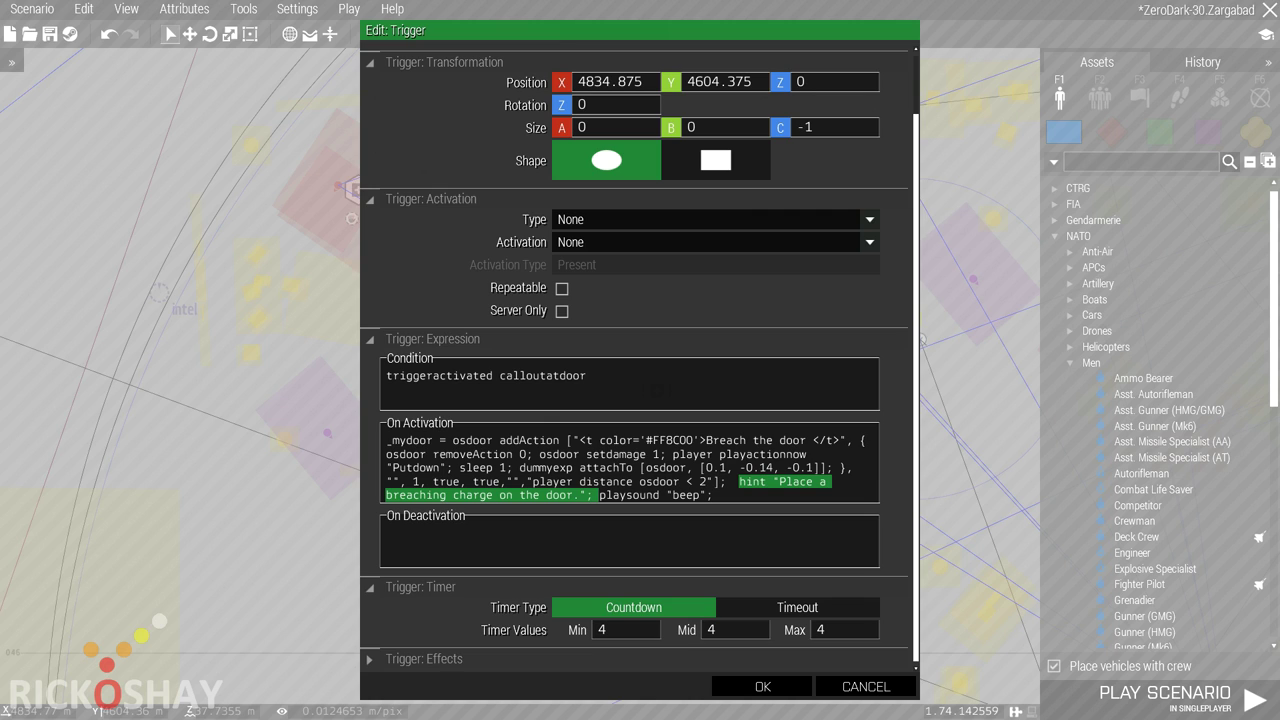
left_click(737, 481)
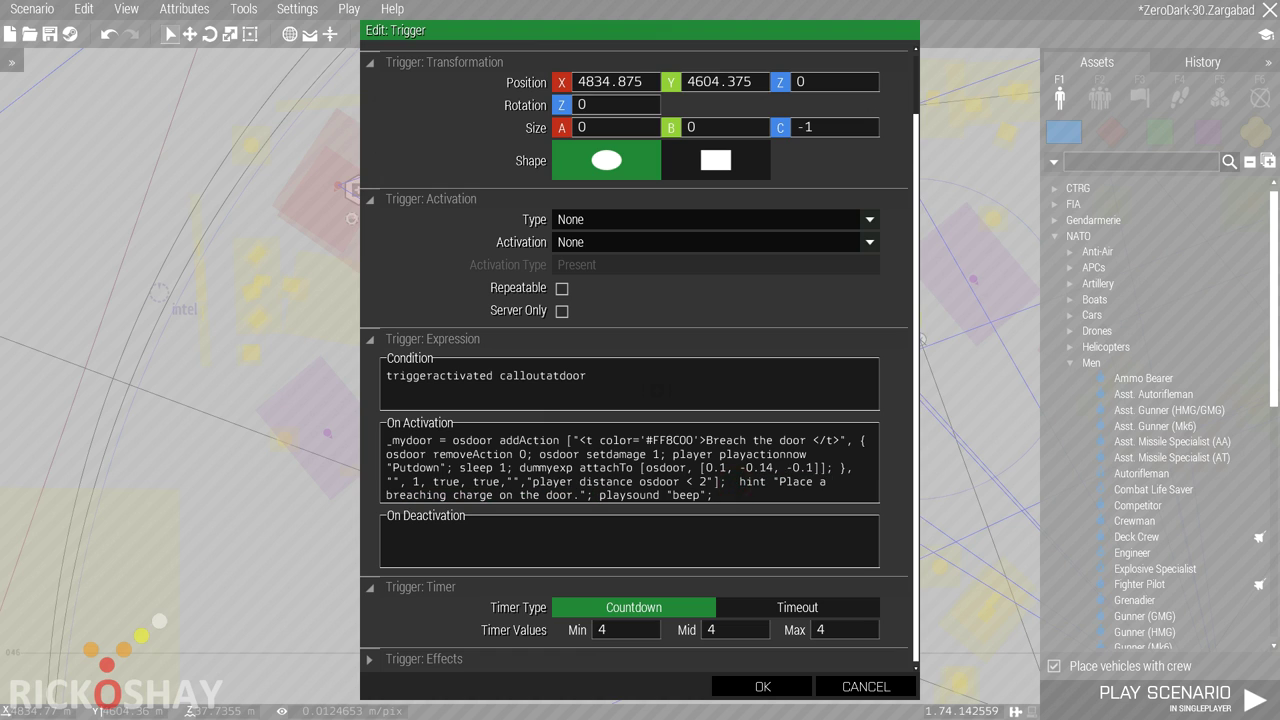
left_click_drag(739, 481, 592, 495)
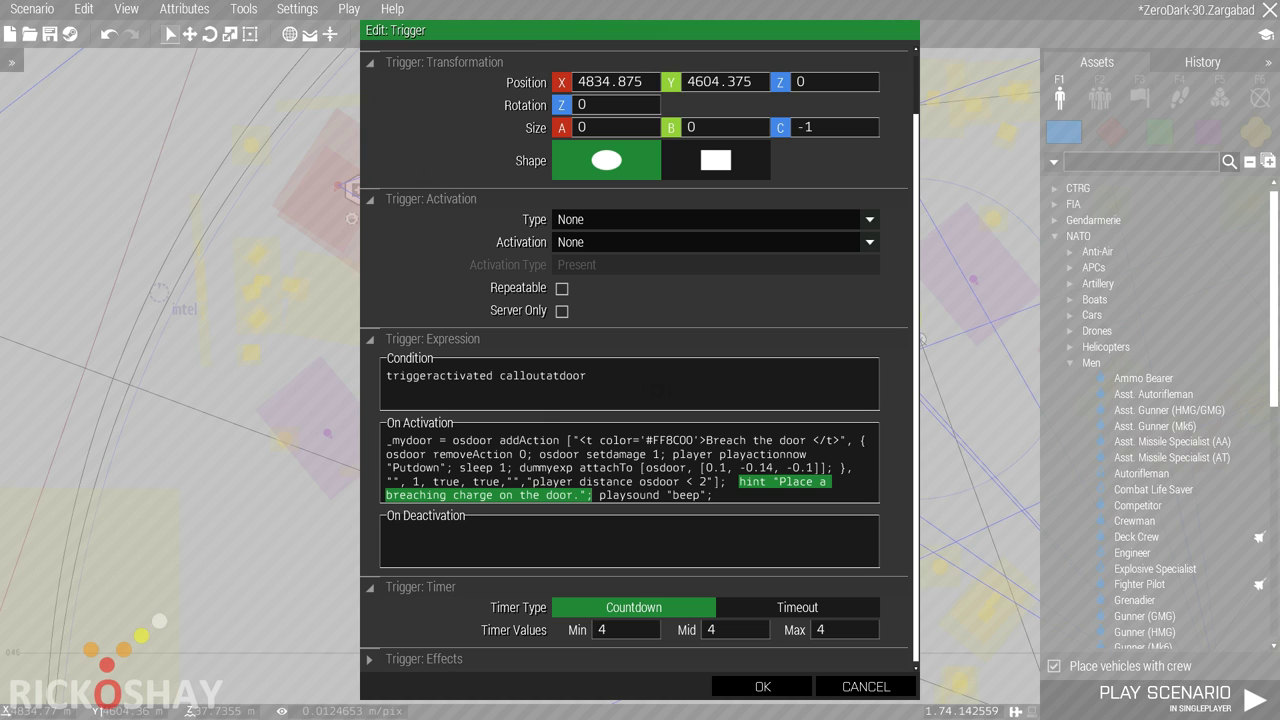
left_click_drag(599, 496, 713, 496)
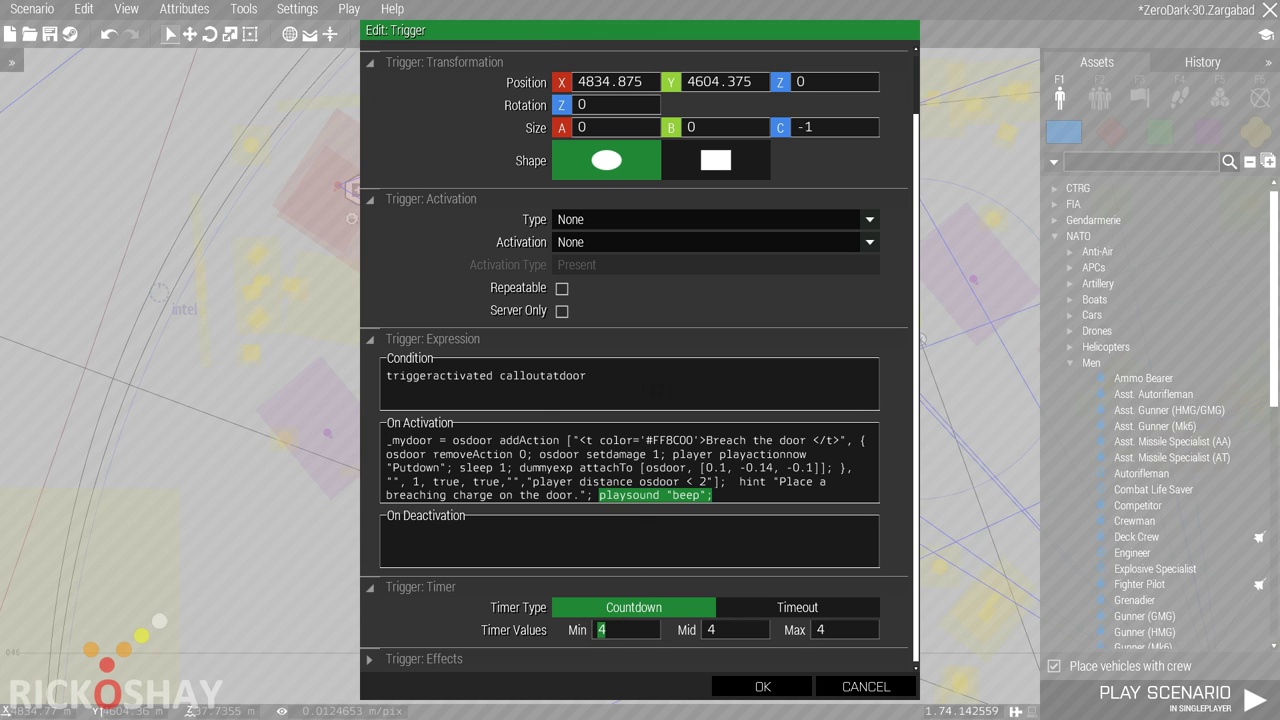
left_click(765, 687)
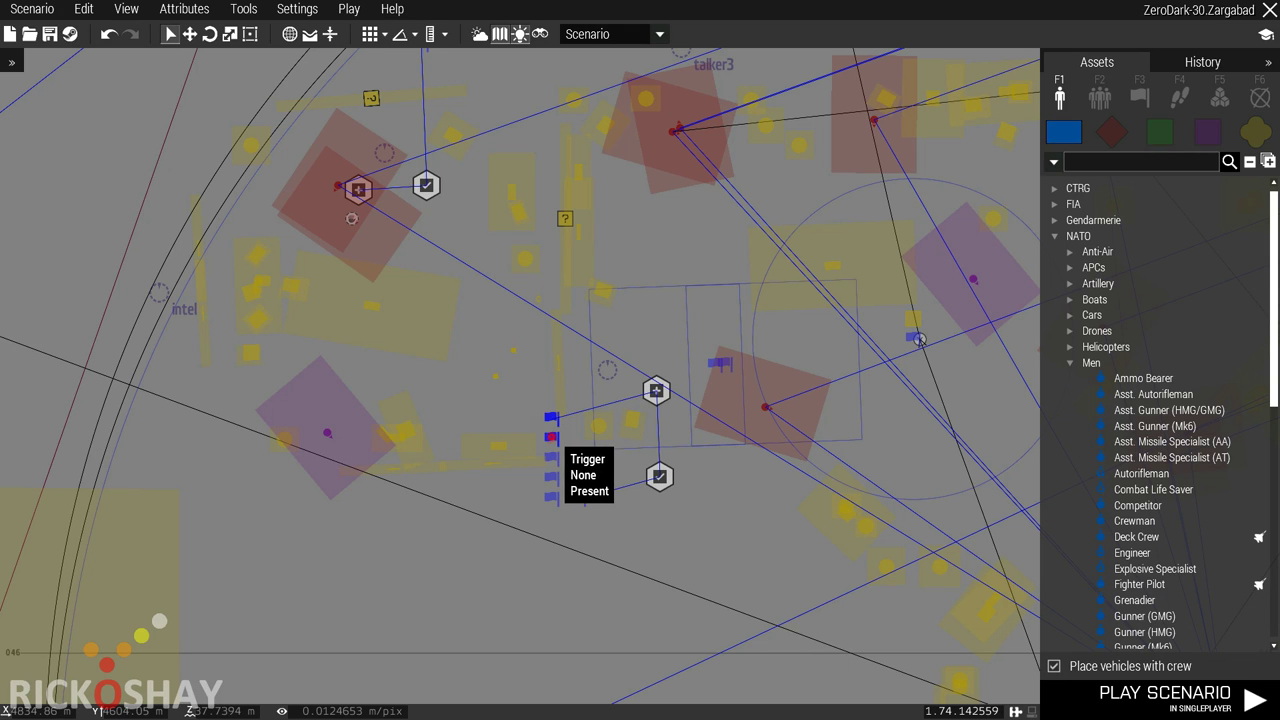
- Open the second trigger down in the column and examine the osdoor expression in its condition
double_click(552, 437)
left_click(506, 443)
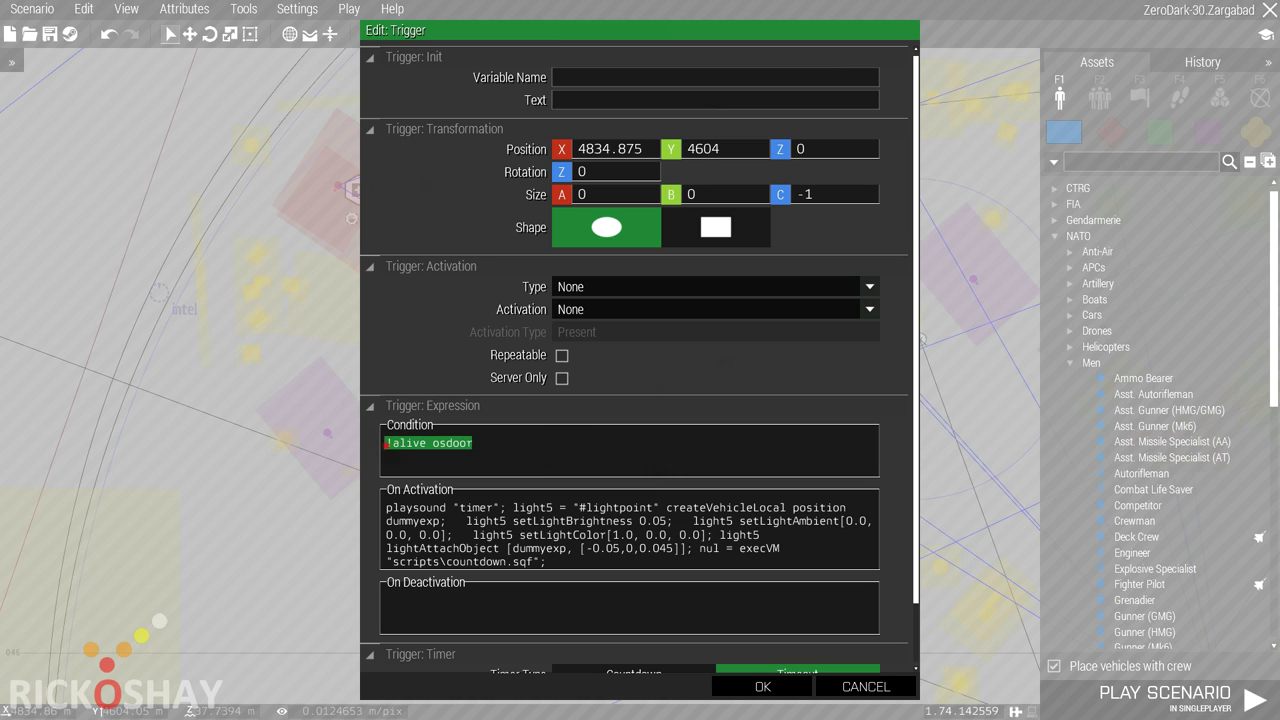
left_click(386, 446)
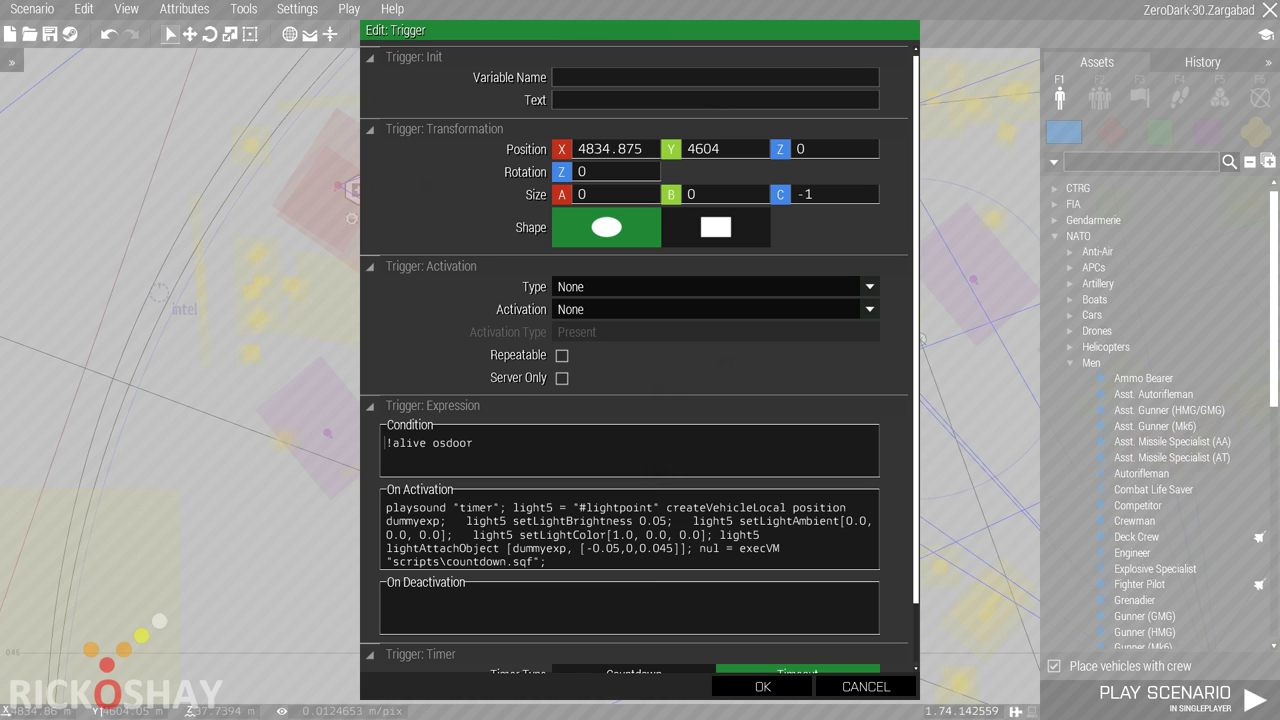
key("shift+Right")
key("shift+Right")
key("shift+Right")
key("shift+Right")
key("shift+Right")
key("shift+Right")
key("shift+Right")
key("Right")
- Review that trigger's activation code for the timer sound, light5 and the countdown script, and accept its attributes as they are
left_click_drag(386, 507, 506, 507)
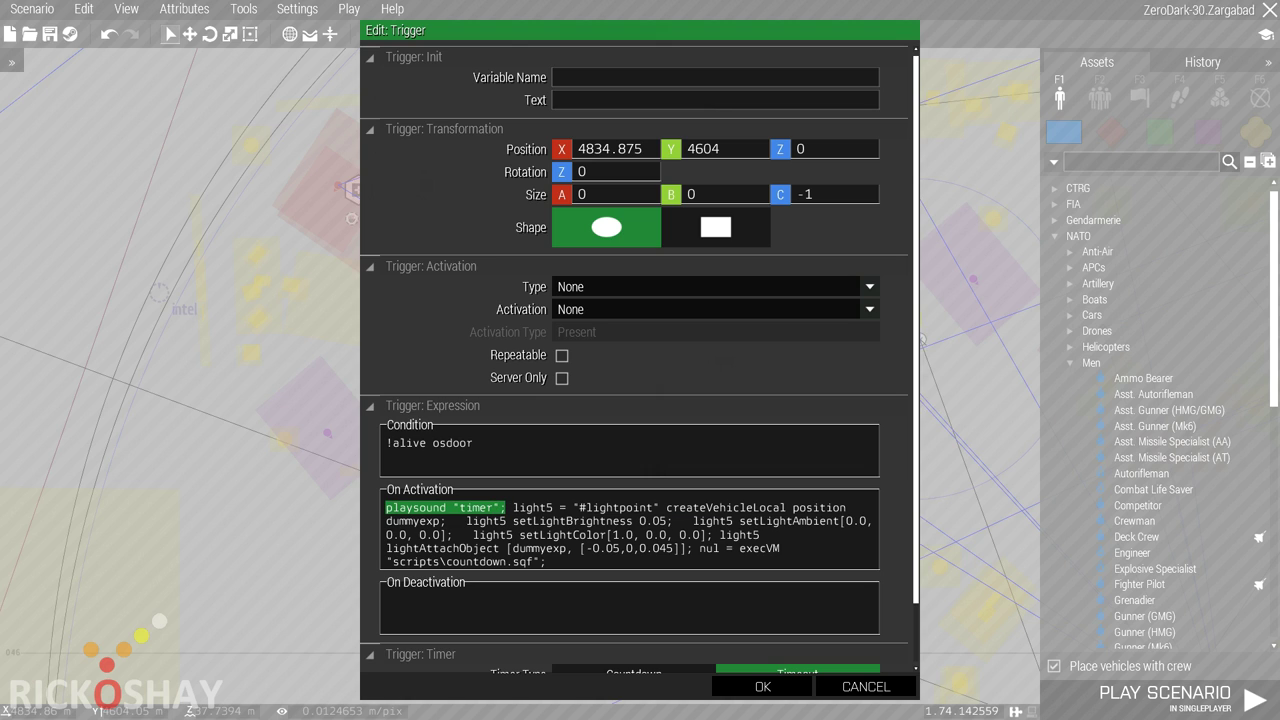
left_click_drag(513, 507, 458, 535)
left_click_drag(455, 548, 578, 548)
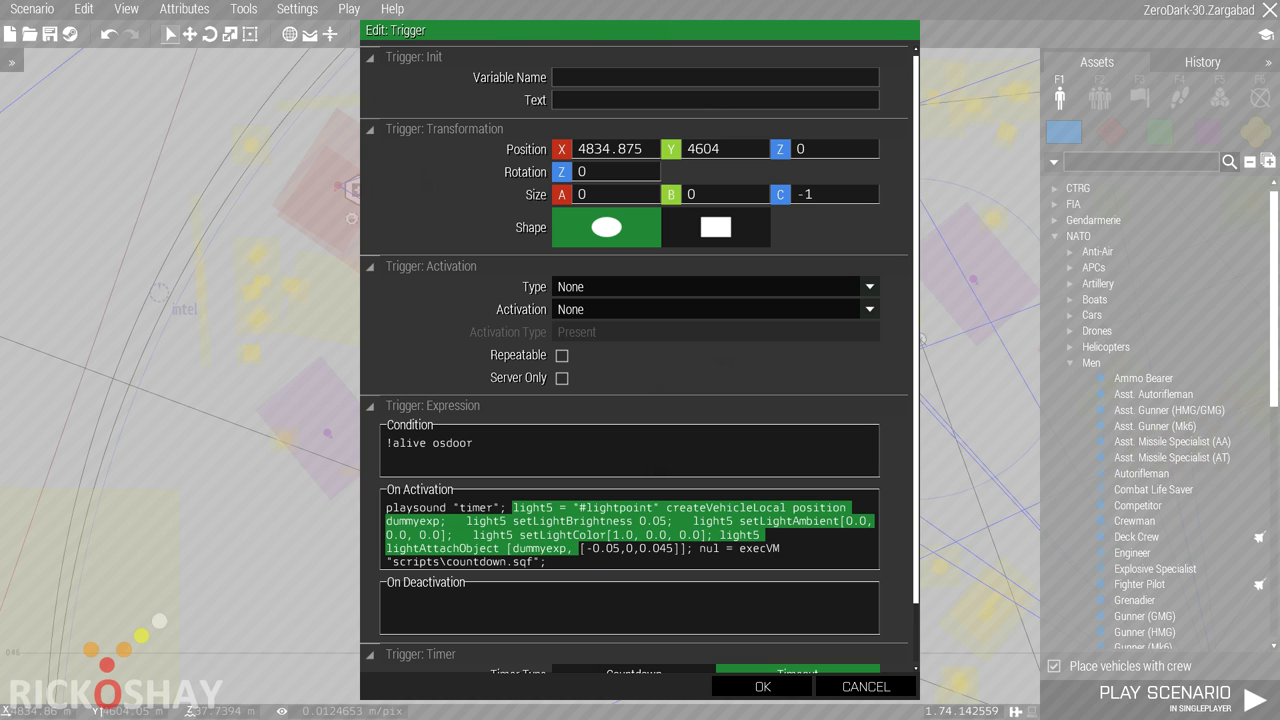
left_click(507, 548)
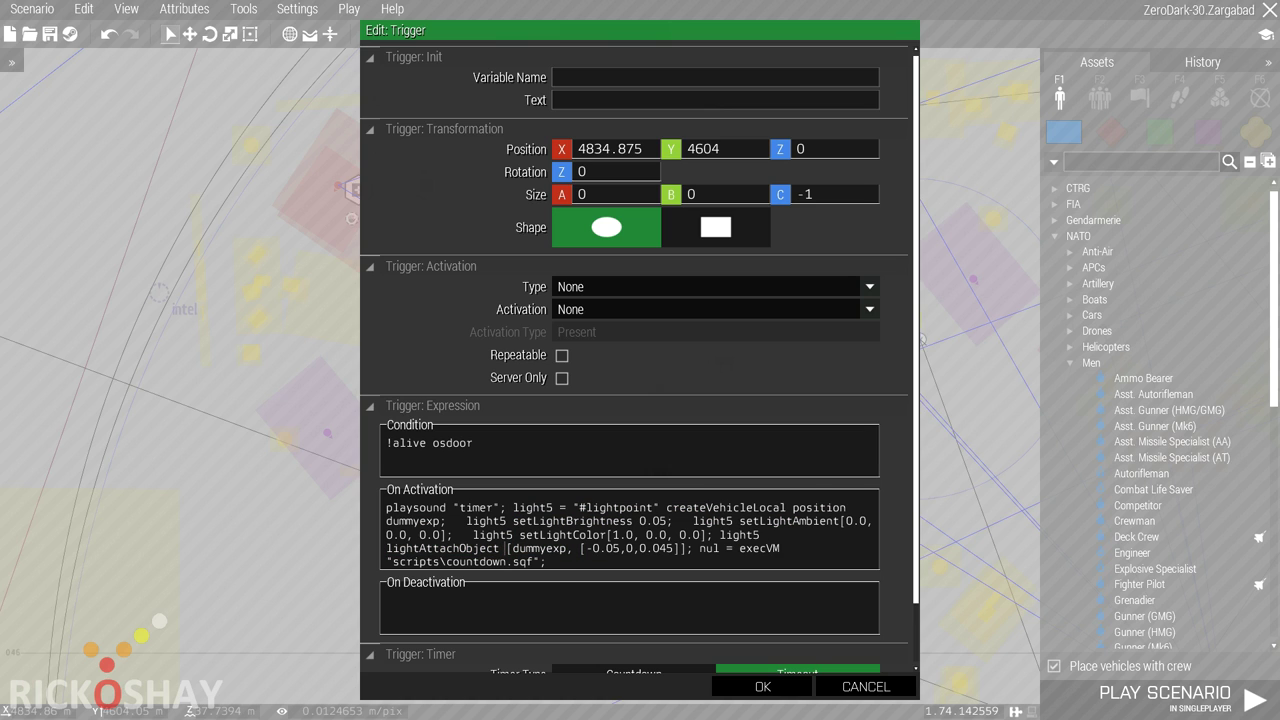
left_click_drag(698, 548, 546, 562)
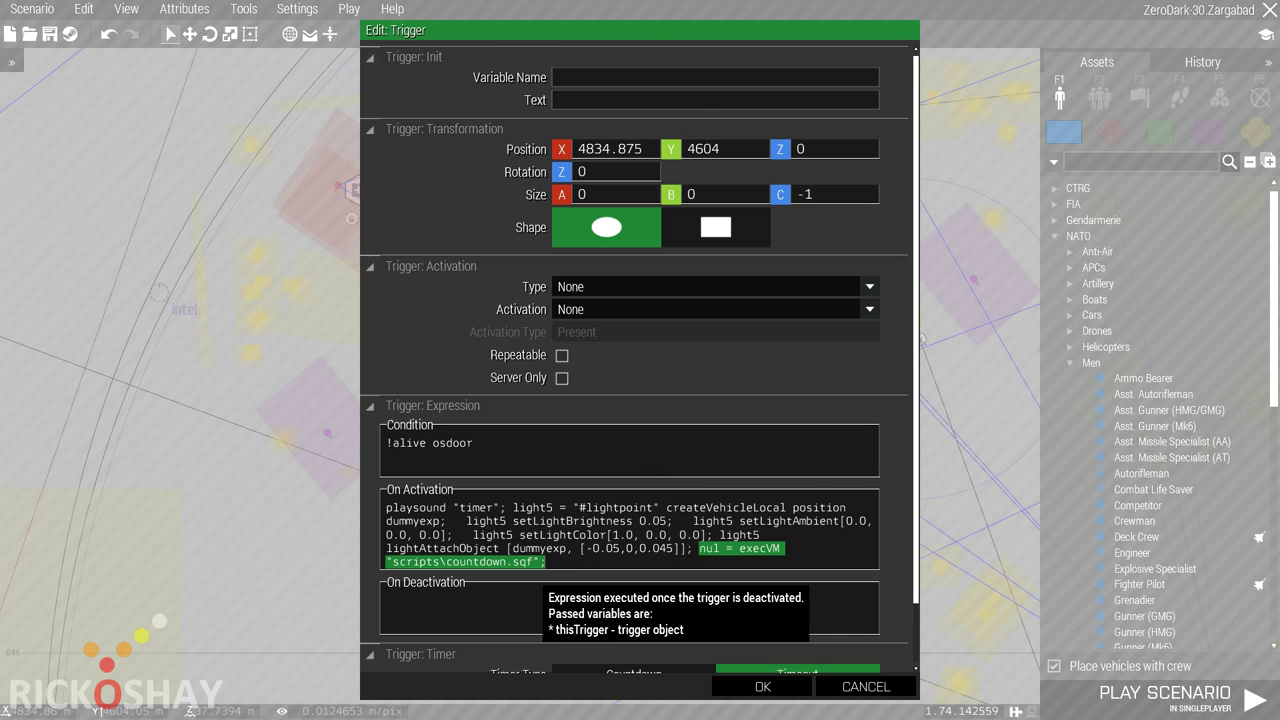
left_click(553, 562)
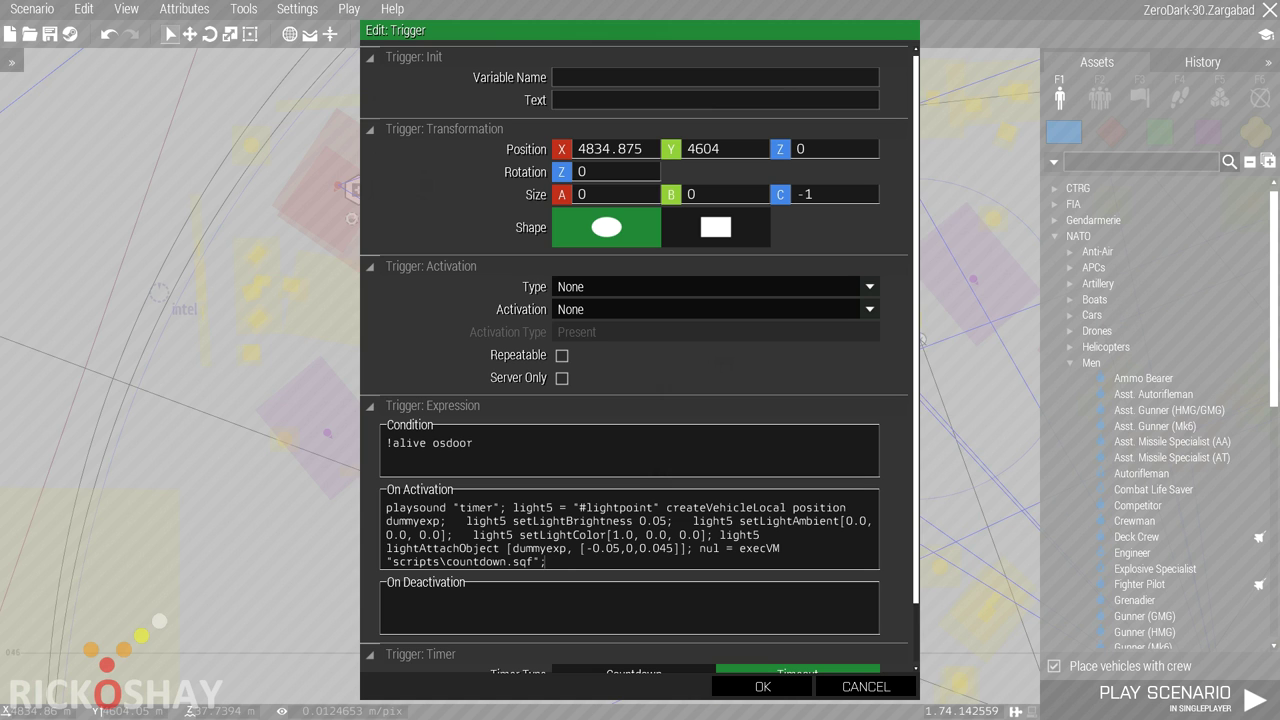
left_click(762, 686)
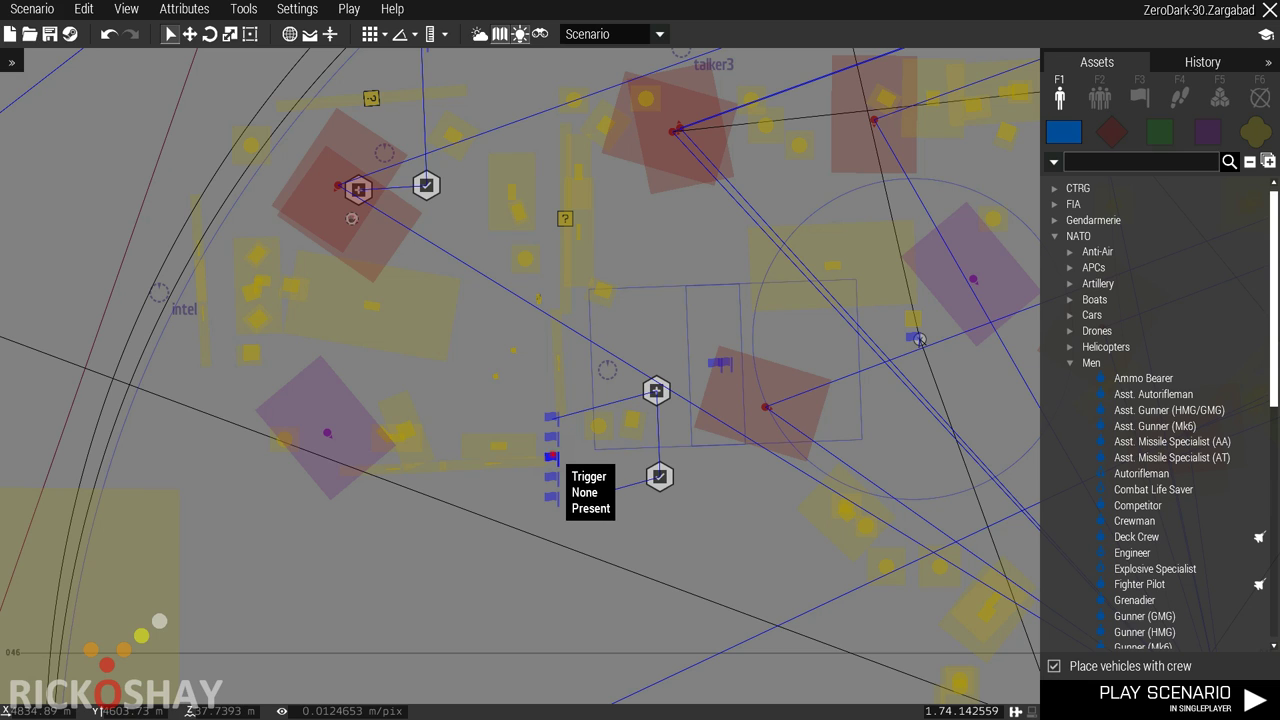
- Open the third trigger in the column, review its condition, playmove animation code and timer, and accept its attributes as they are
double_click(553, 453)
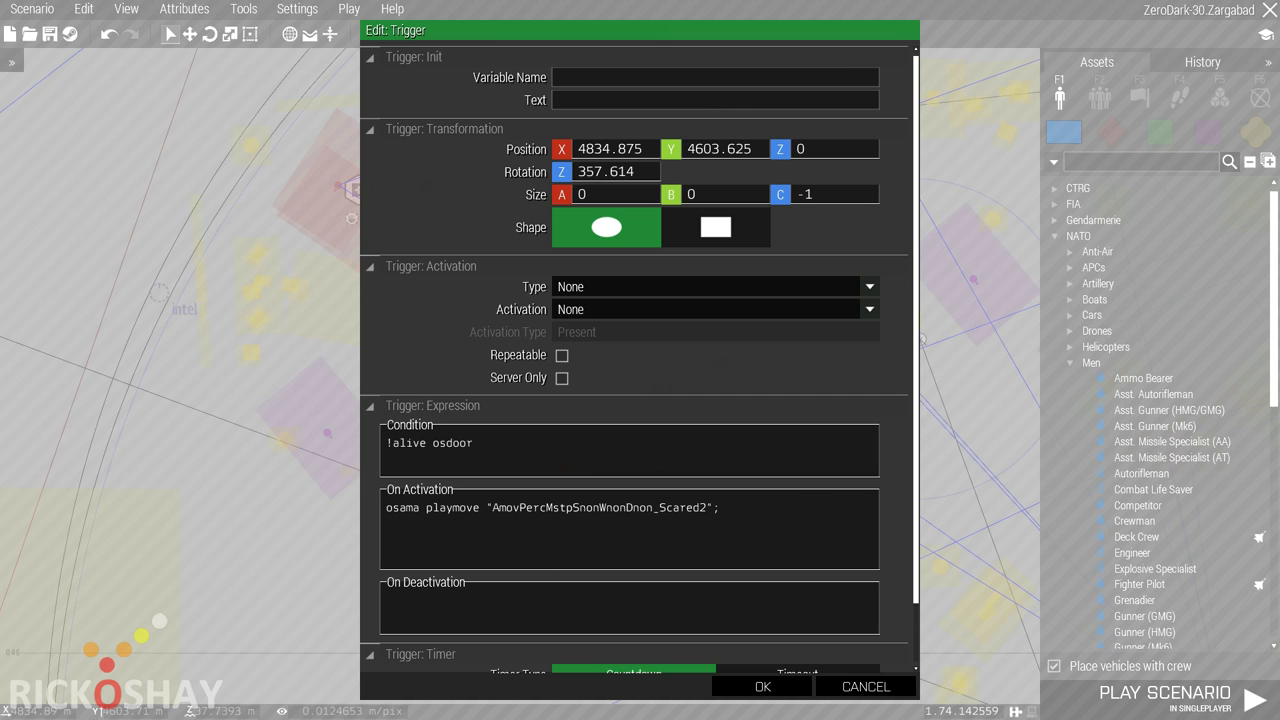
scroll(640, 360, "down", 1)
scroll(640, 360, "down", 1)
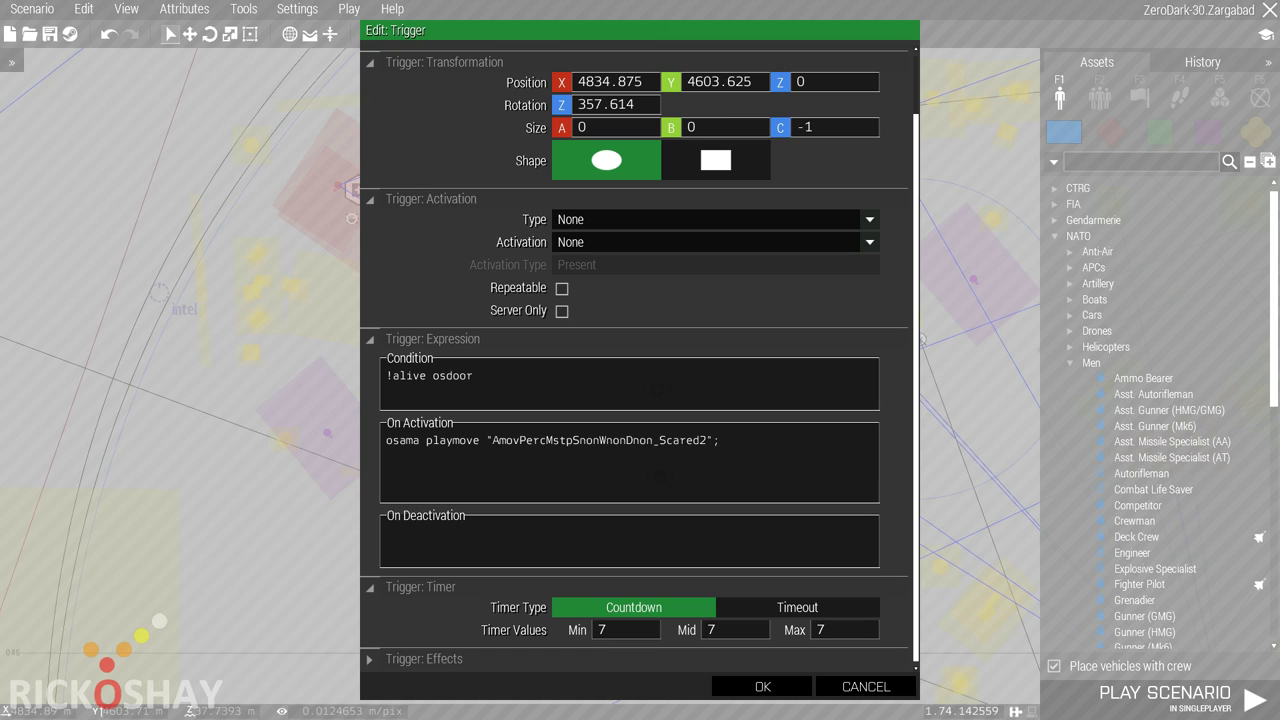
left_click_drag(387, 376, 474, 376)
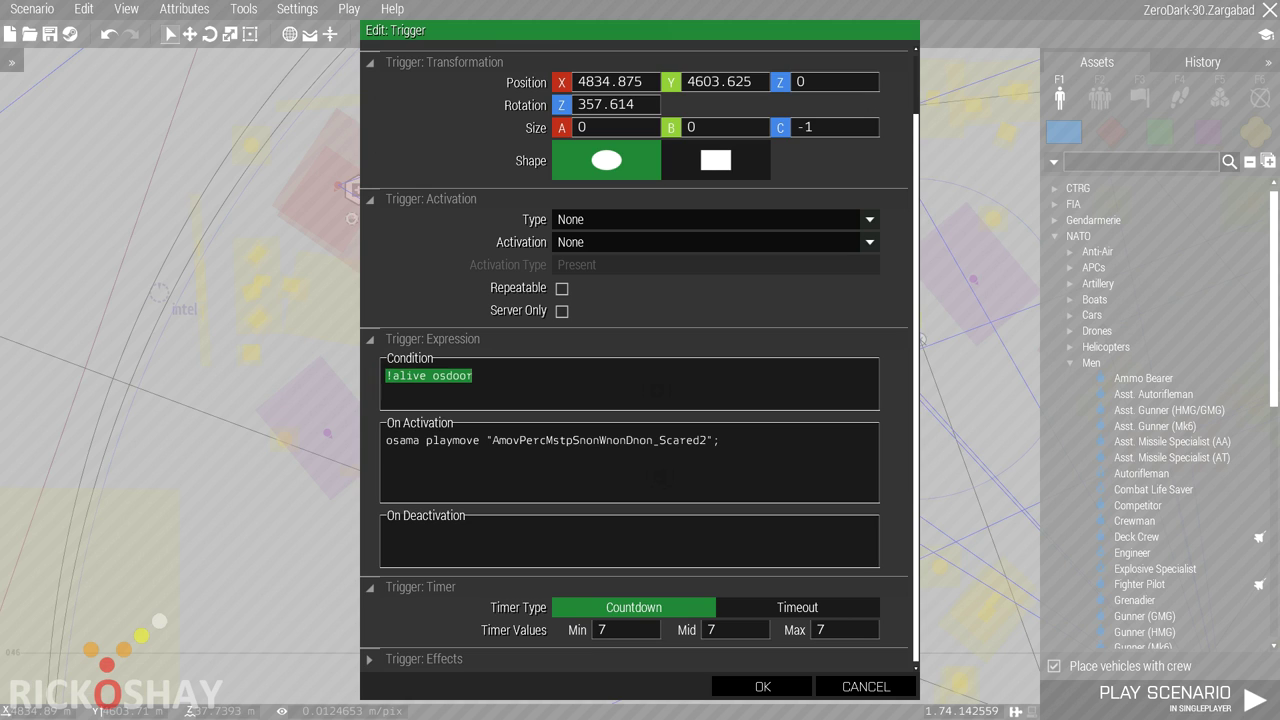
left_click_drag(387, 441, 712, 441)
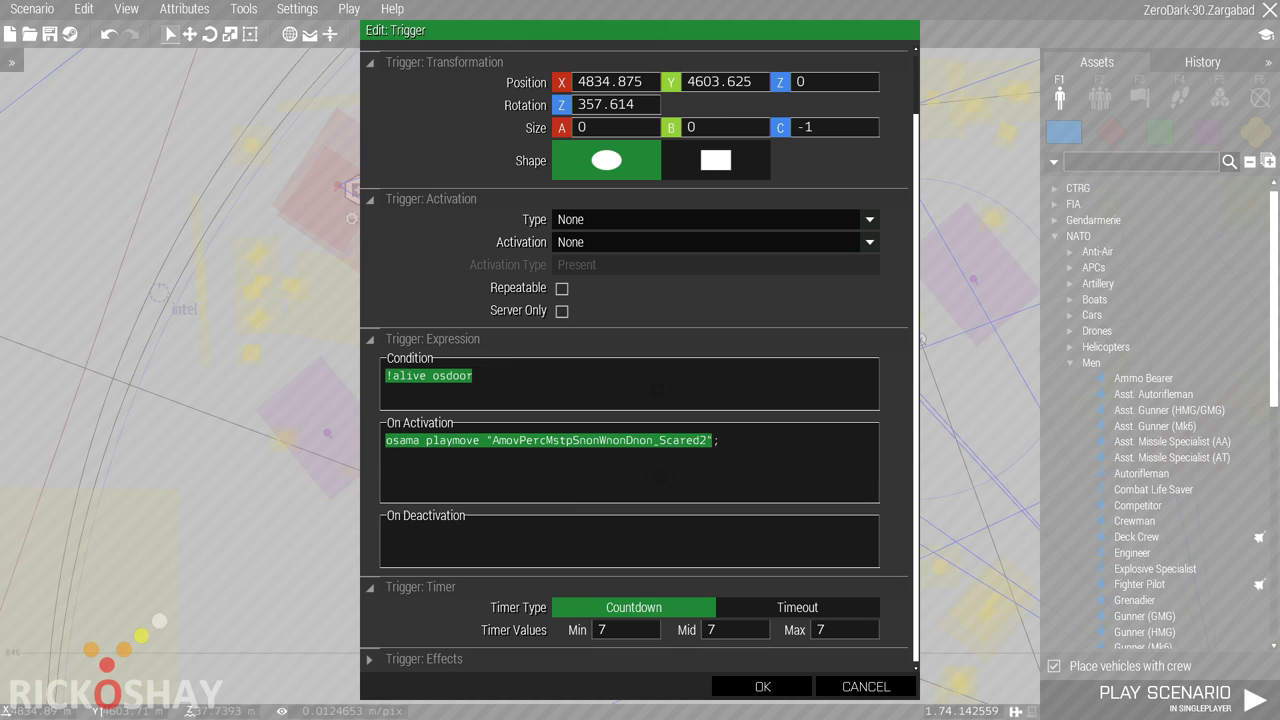
left_click(486, 444)
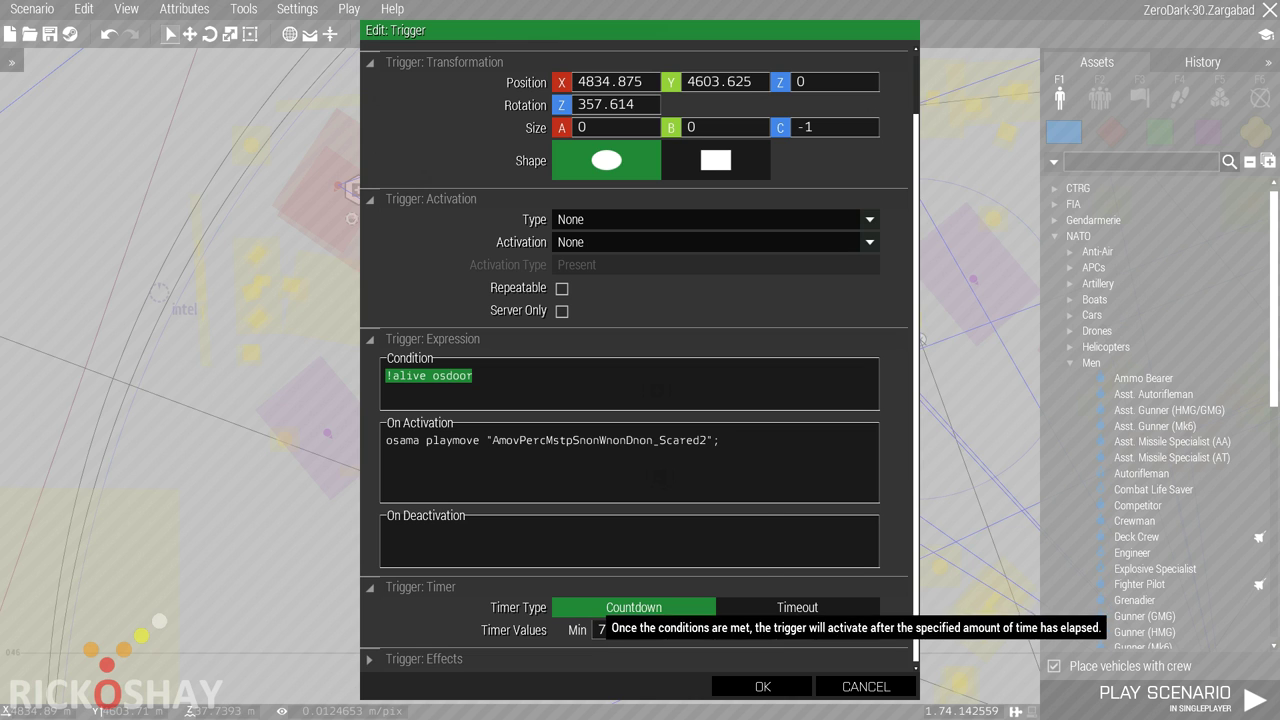
left_click(766, 688)
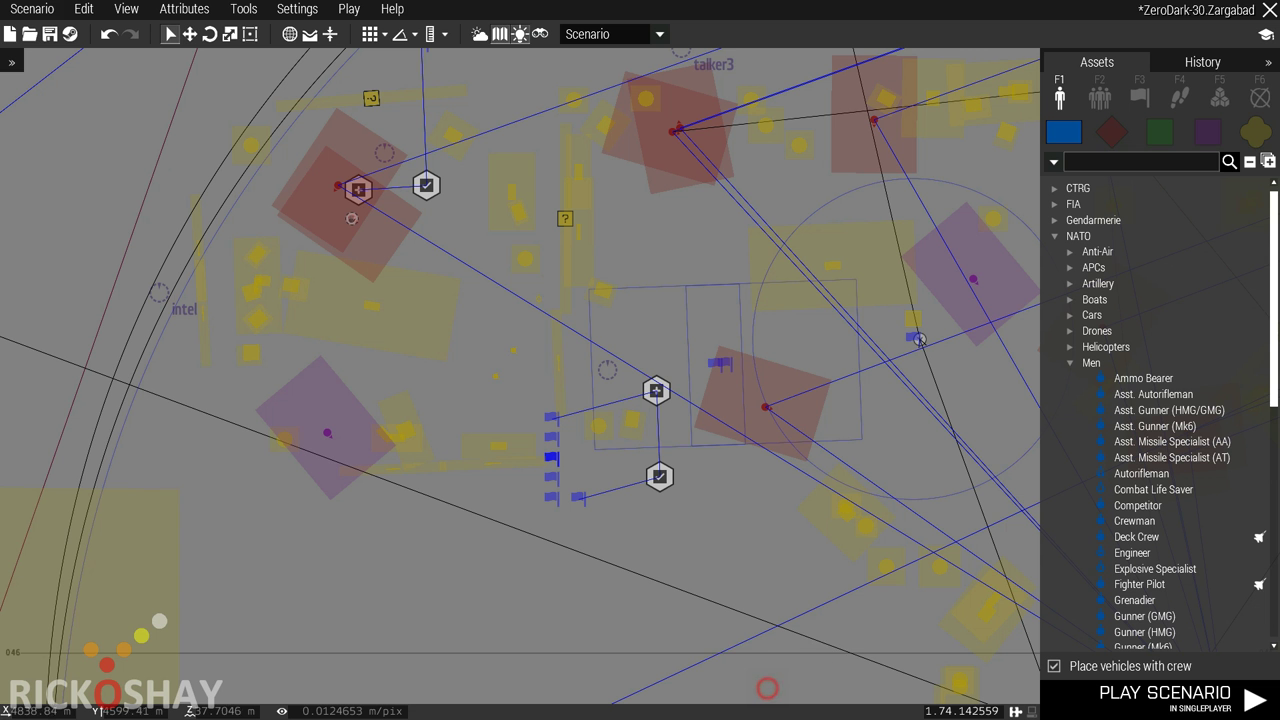
- Open the fourth trigger in the column, review its osdoor condition and chair1 and chair2 code, and accept its attributes as they are
double_click(552, 470)
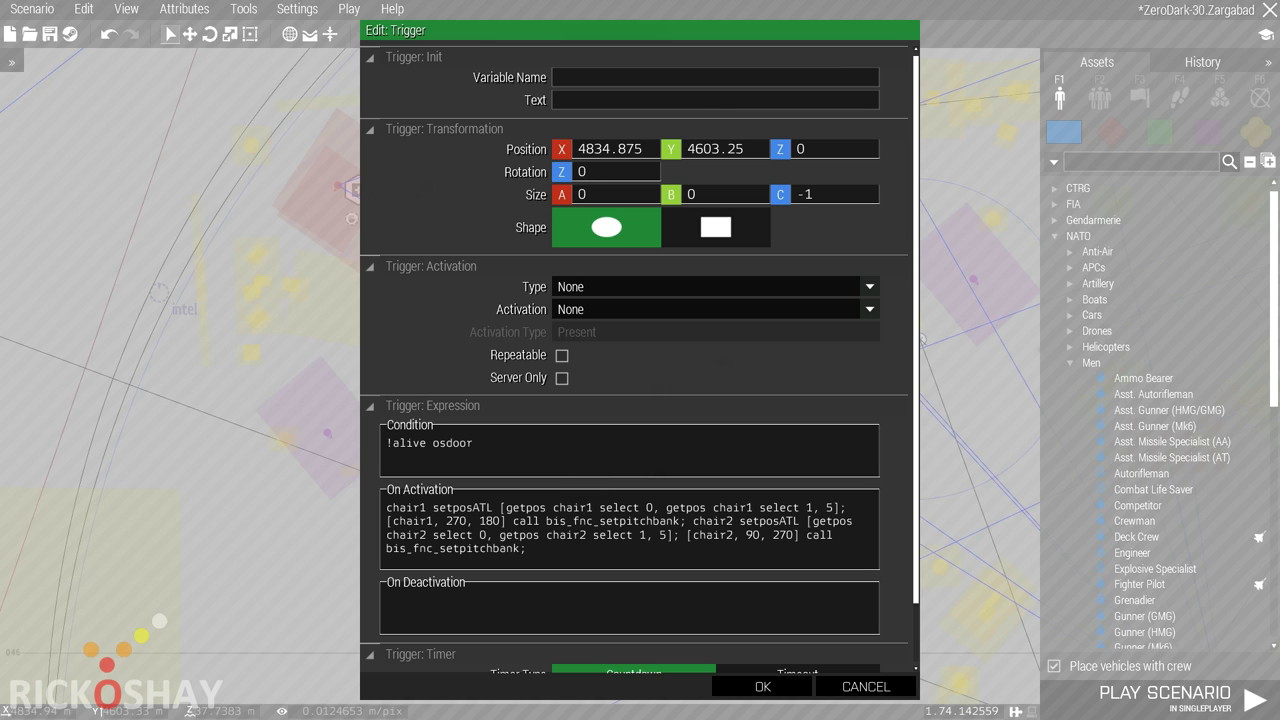
left_click(496, 441)
left_click(526, 441)
scroll(622, 630, "down", 1)
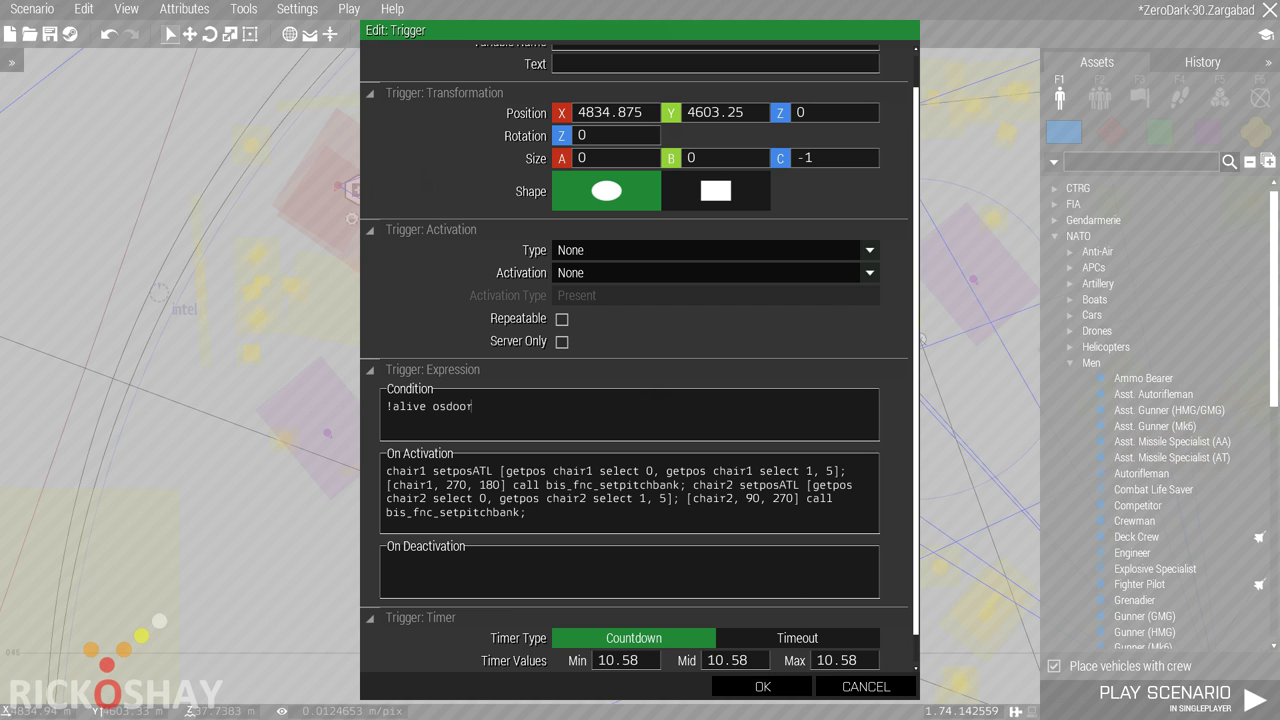
left_click(388, 471)
double_click(829, 471)
left_click_drag(387, 485, 685, 485)
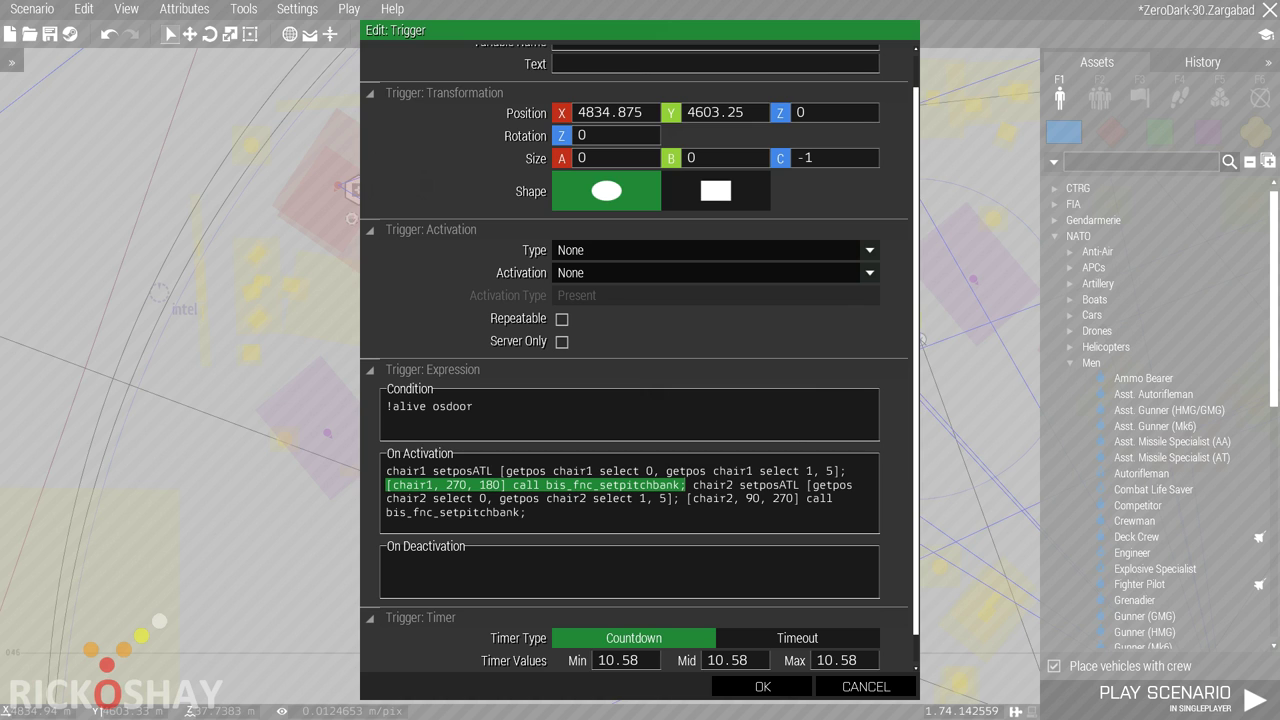
left_click_drag(693, 485, 802, 512)
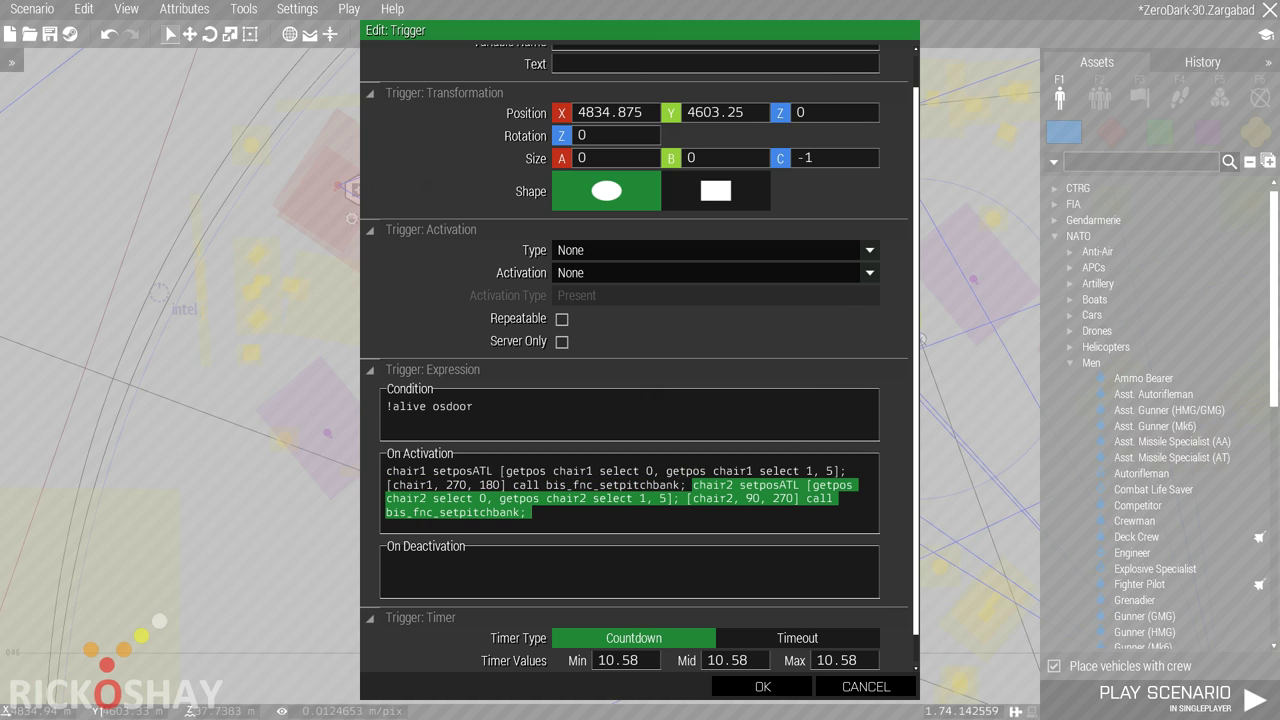
left_click(762, 686)
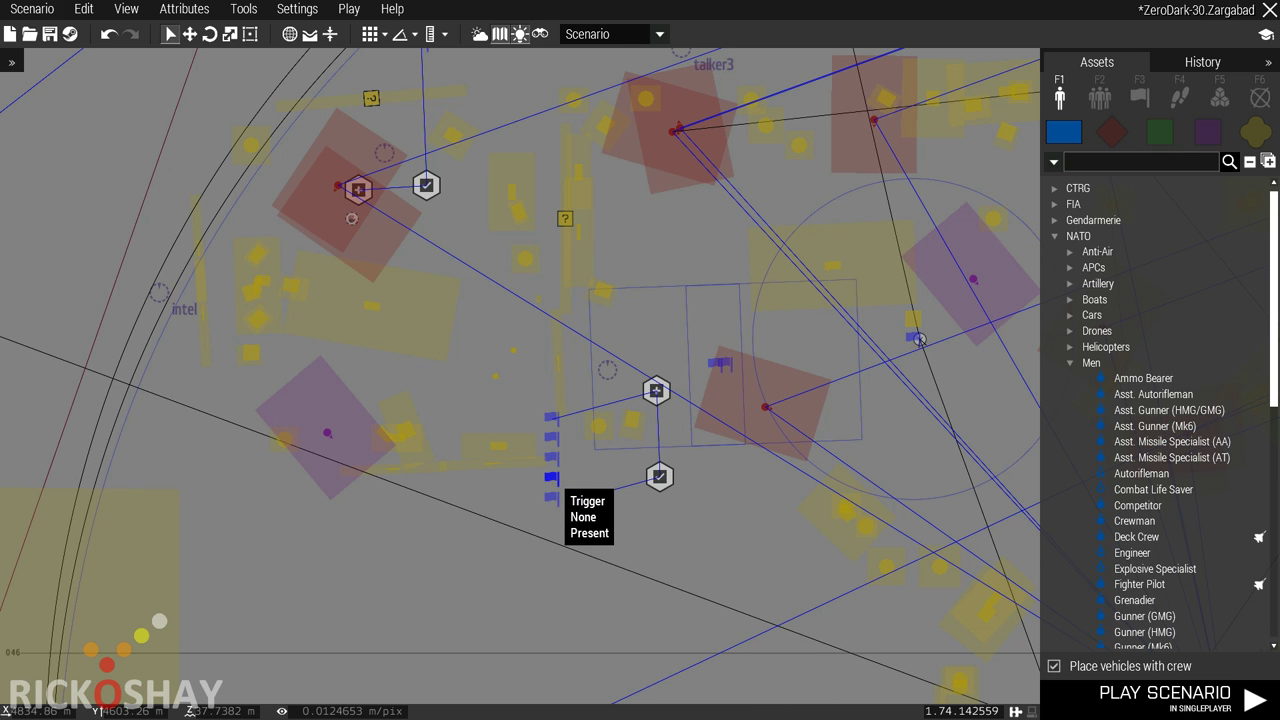
- Reopen the fourth trigger to check its countdown timer values, and cancel out of its attributes
double_click(552, 477)
scroll(556, 468, "down", 2)
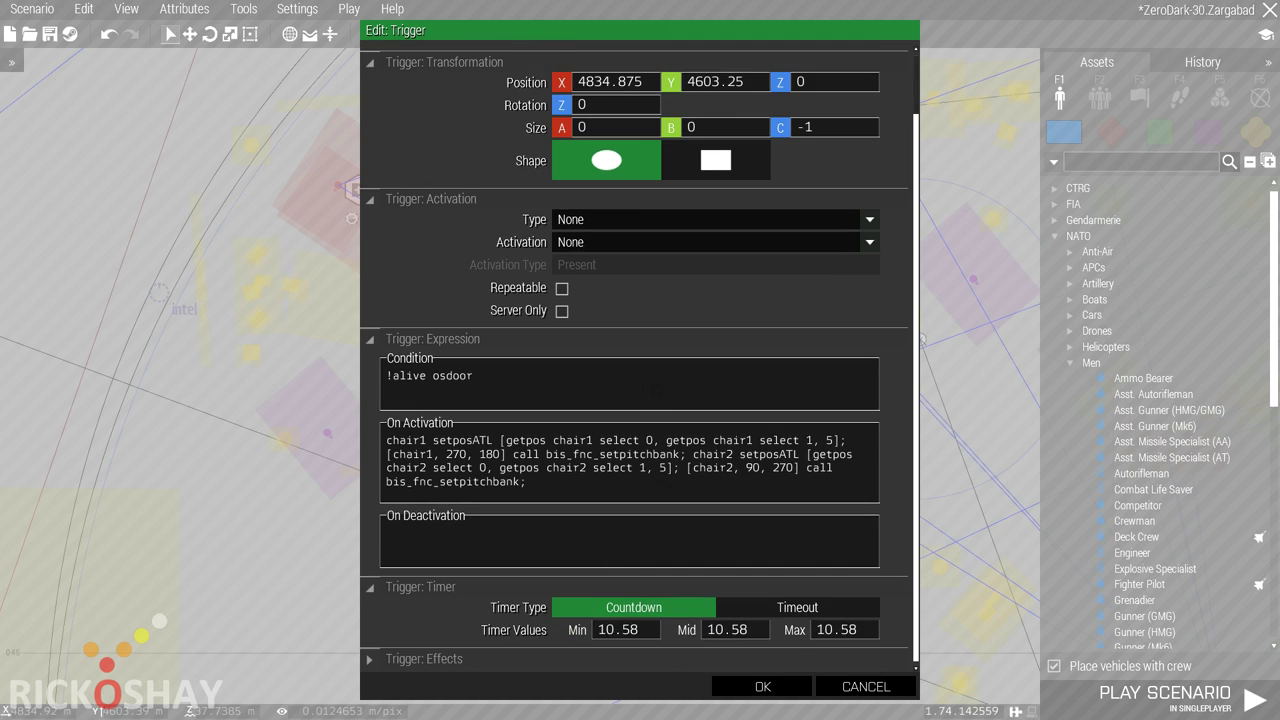
key("Escape")
- Open the detonate trigger, review its condition, countdown timer and light, explosion and deletevehicle code, and accept its attributes as they are
double_click(552, 495)
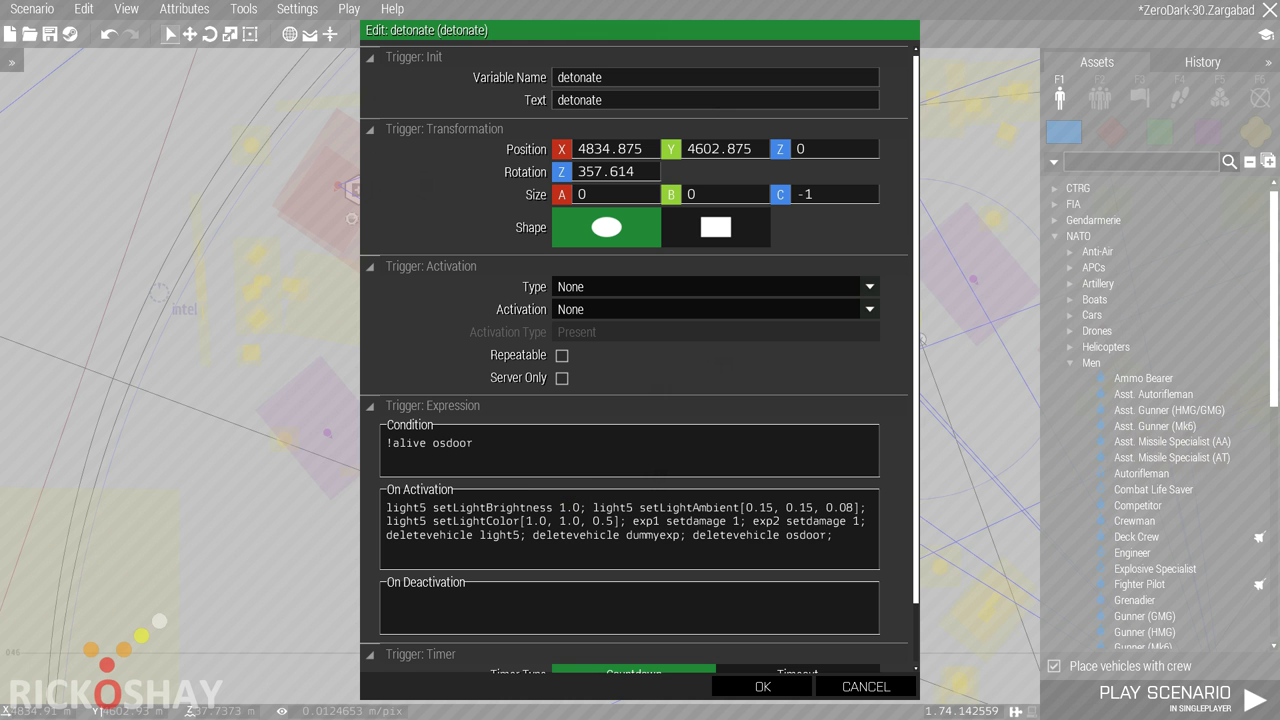
left_click(488, 448)
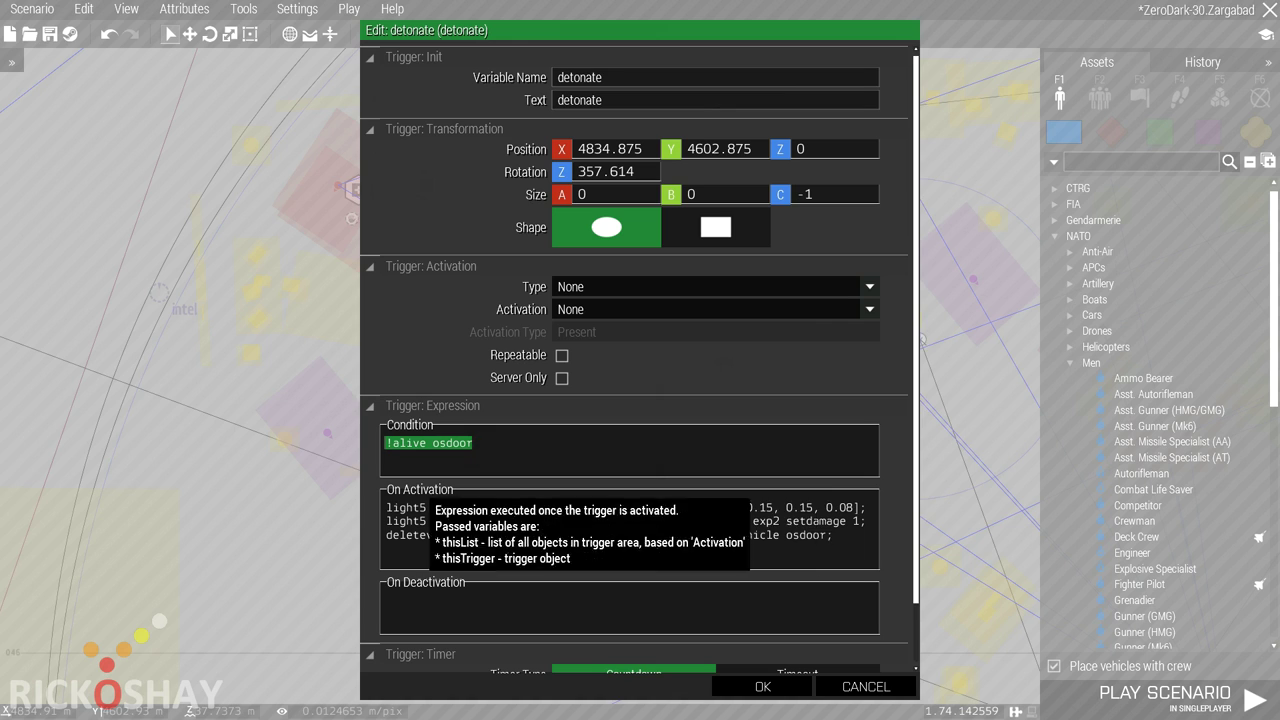
scroll(598, 536, "down", 1)
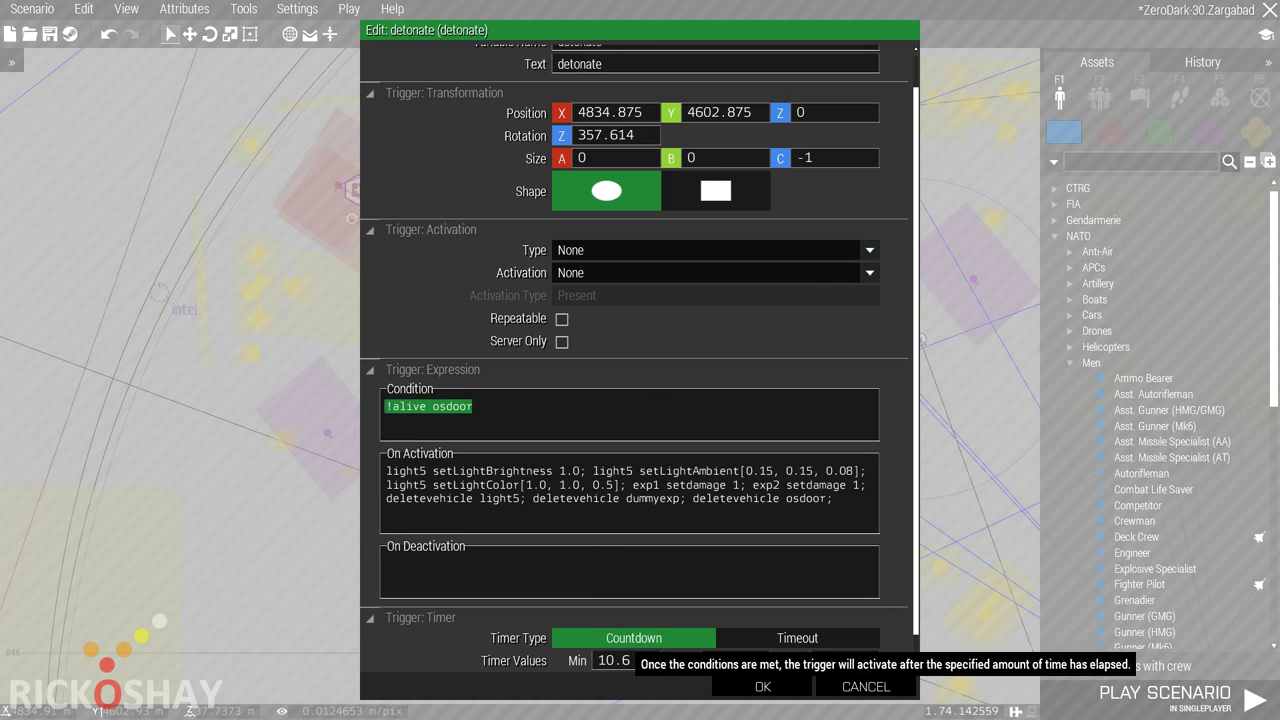
left_click_drag(638, 661, 594, 659)
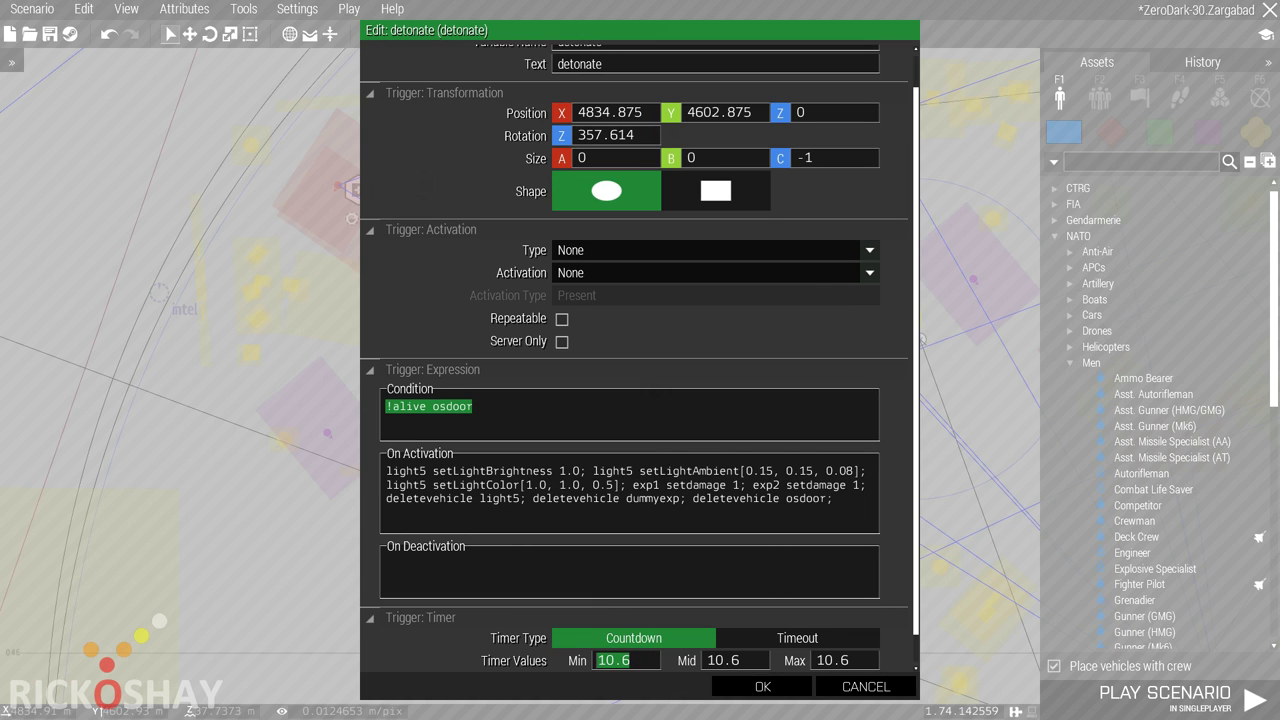
left_click_drag(386, 470, 746, 485)
left_click(662, 486)
left_click_drag(386, 498, 838, 498)
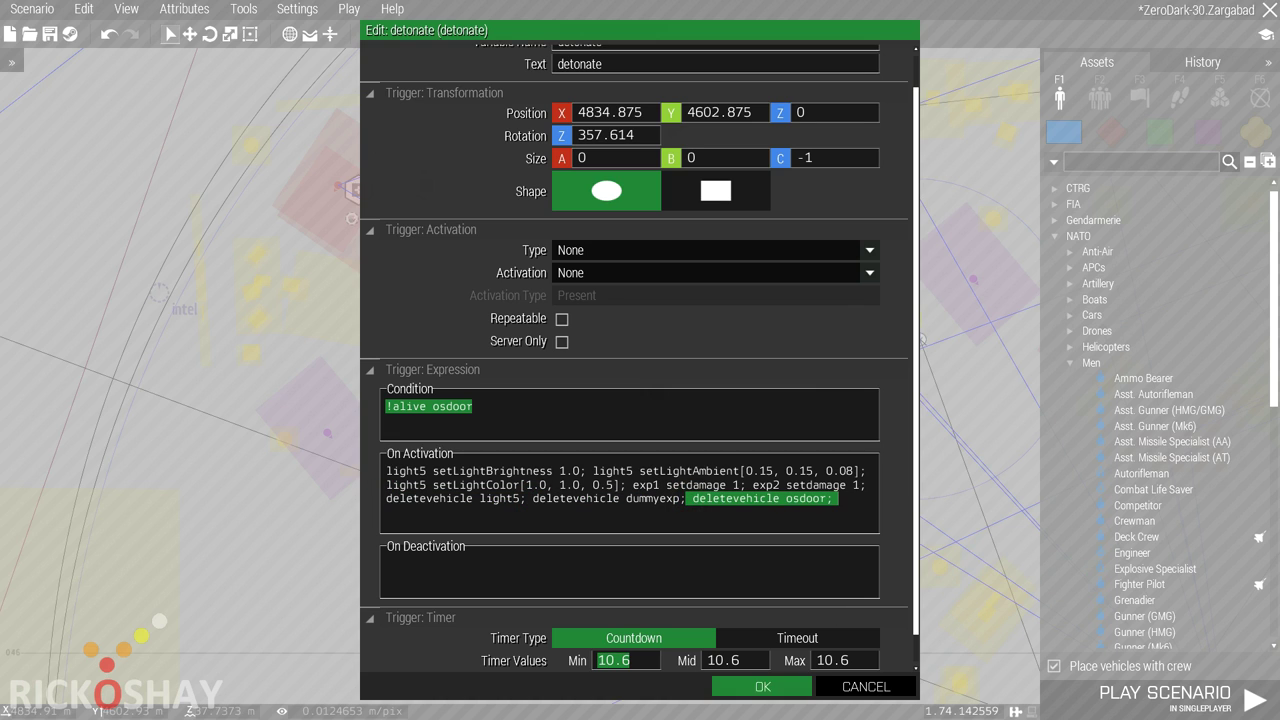
left_click(762, 686)
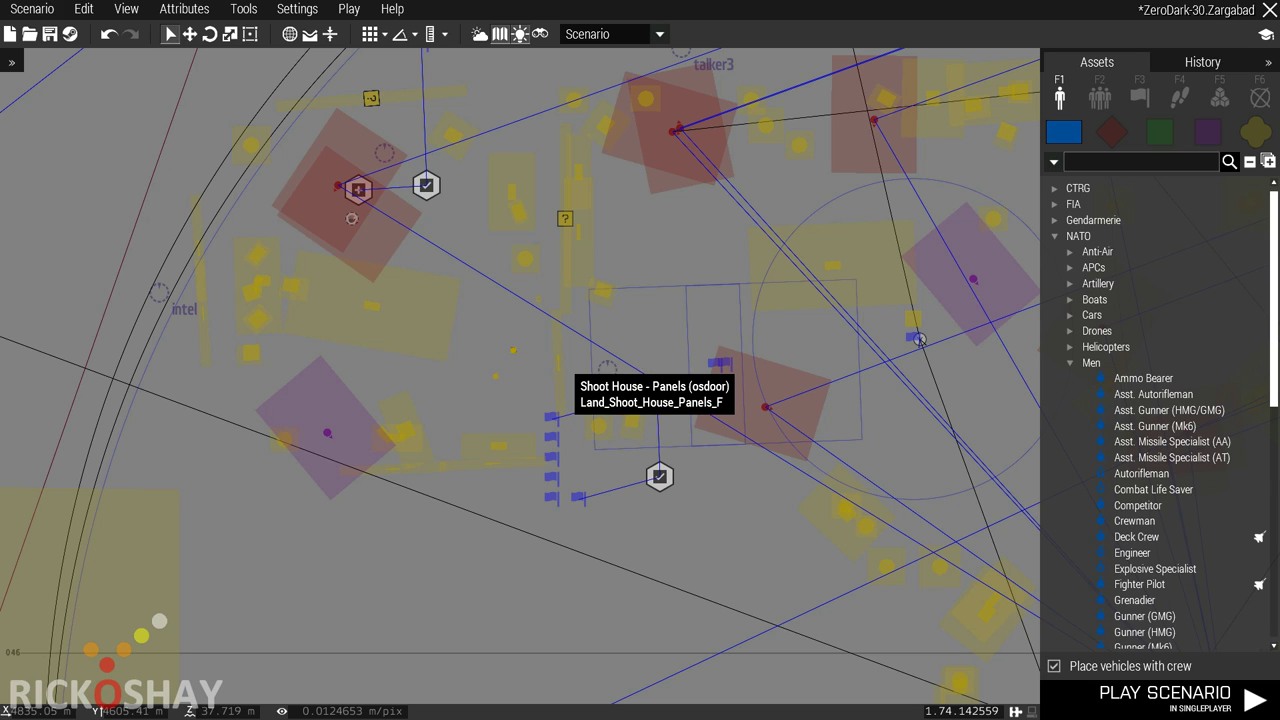
- Recheck the detonate trigger's variable name and expressions below the Breach task module, and cancel out of its attributes
right_click(656, 391, "shift")
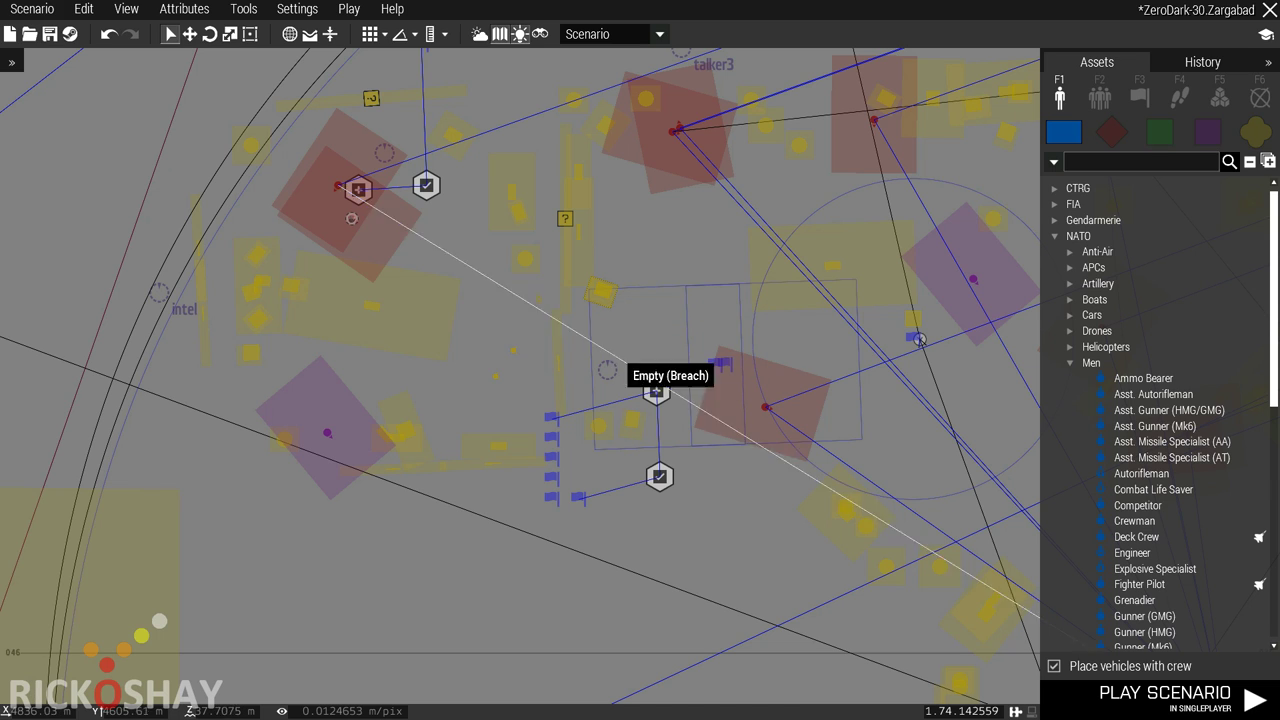
left_click(656, 391)
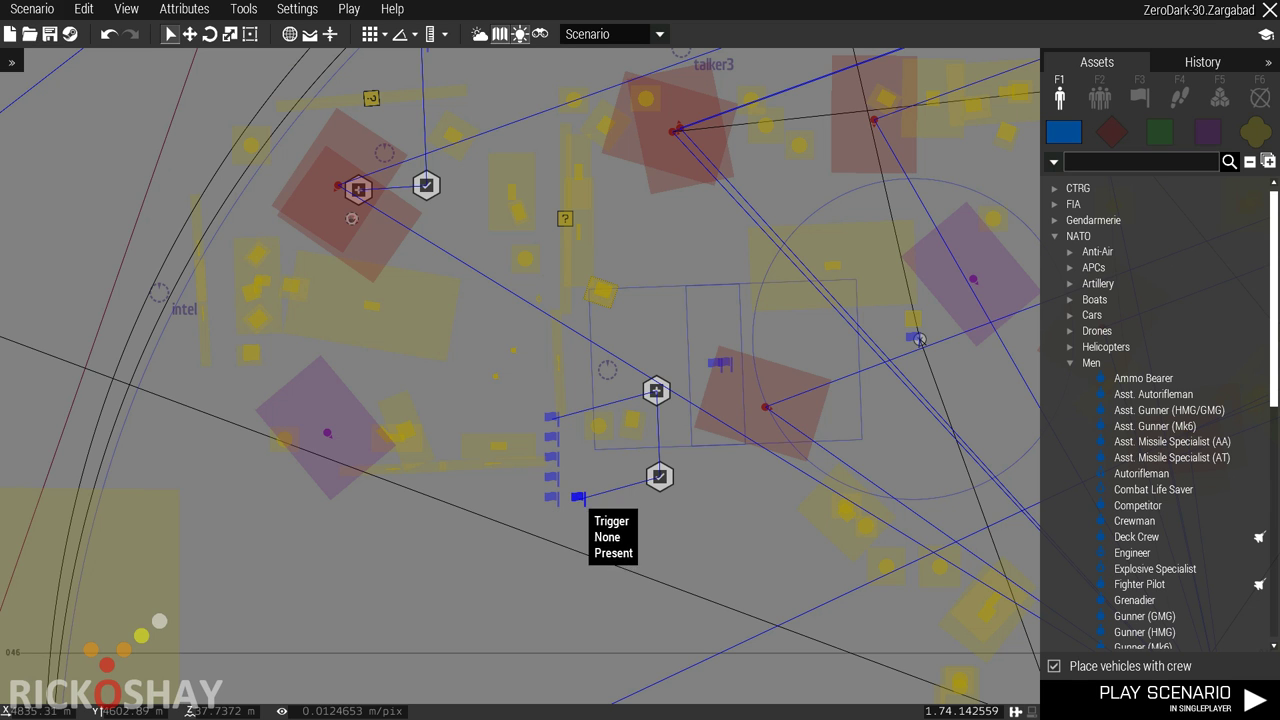
double_click(552, 498)
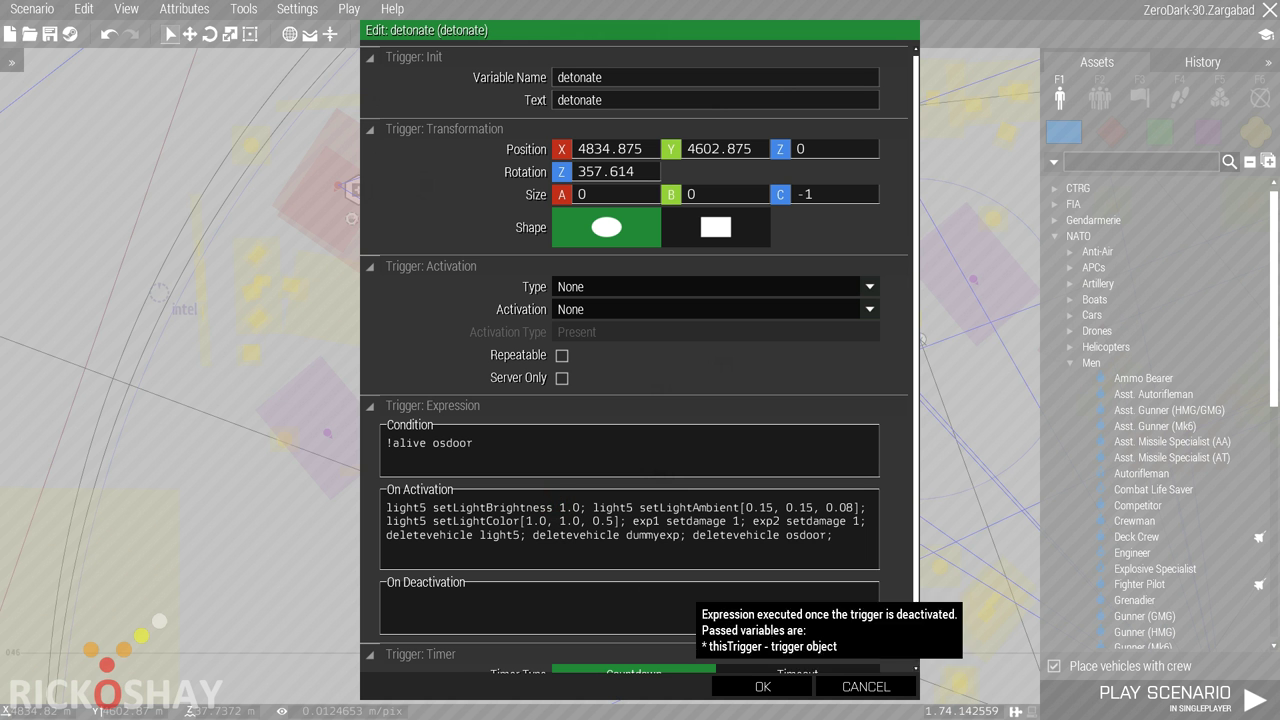
left_click(856, 686)
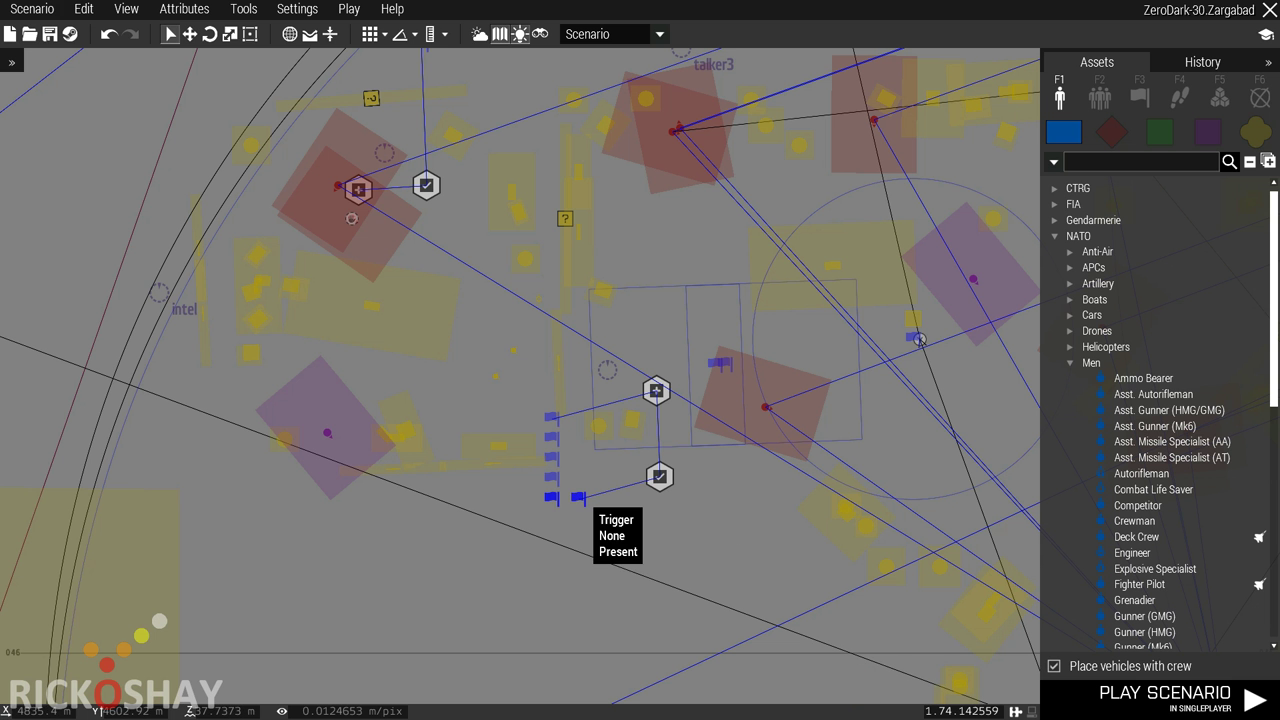
double_click(579, 497)
key("Escape")
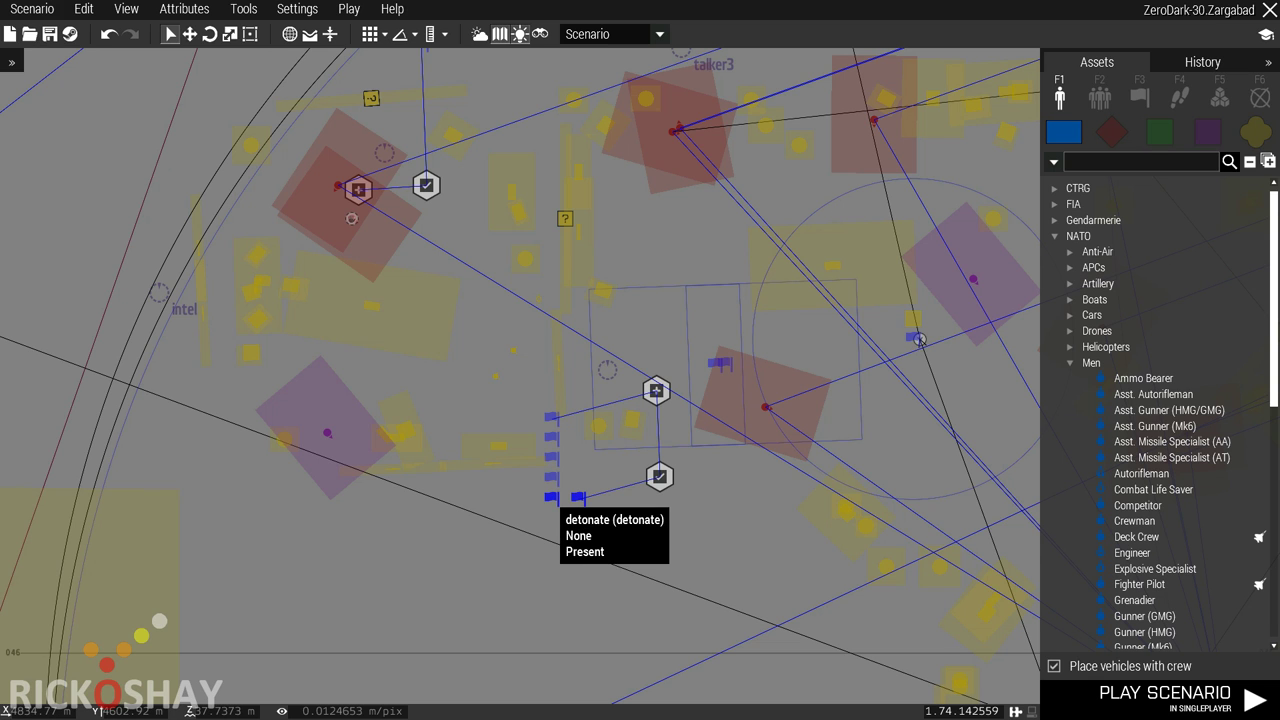
left_click(550, 498)
- Open the trigger beside detonate, review its triggeractivated condition and the osama setcaptive, playMove and allowdamage code, and accept its attributes
double_click(579, 497)
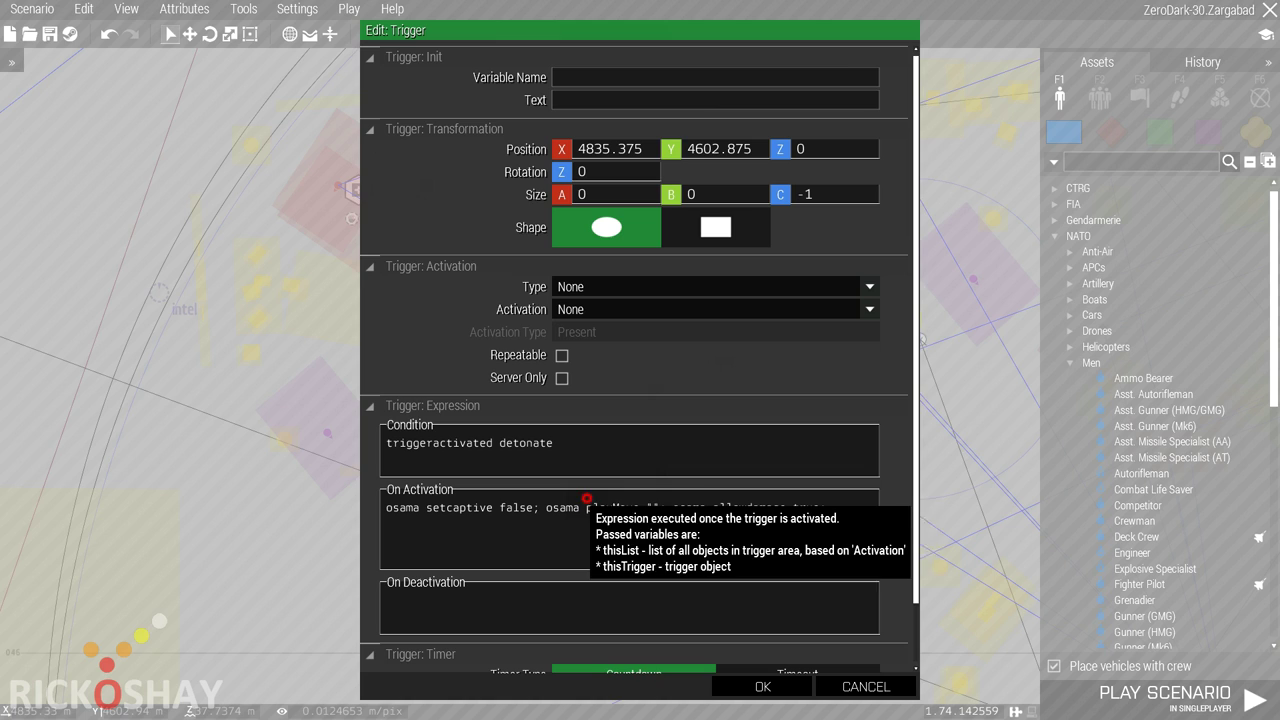
left_click_drag(556, 444, 384, 446)
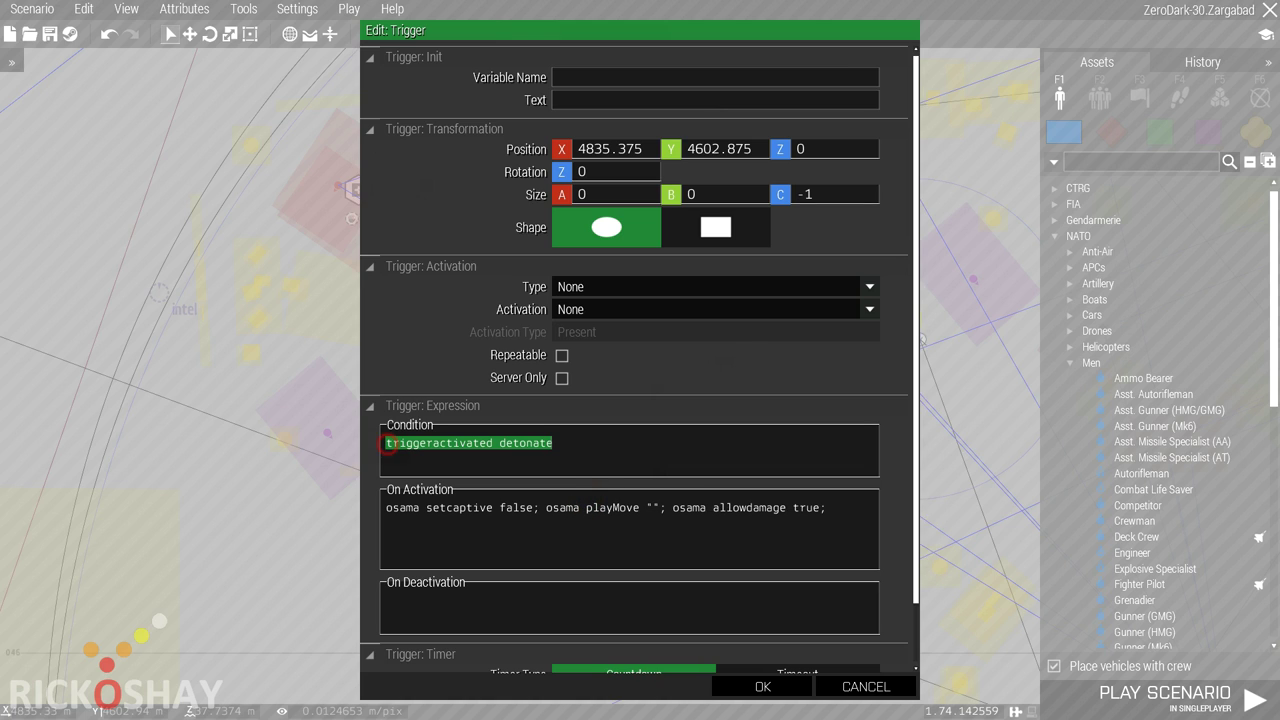
left_click_drag(386, 508, 545, 508)
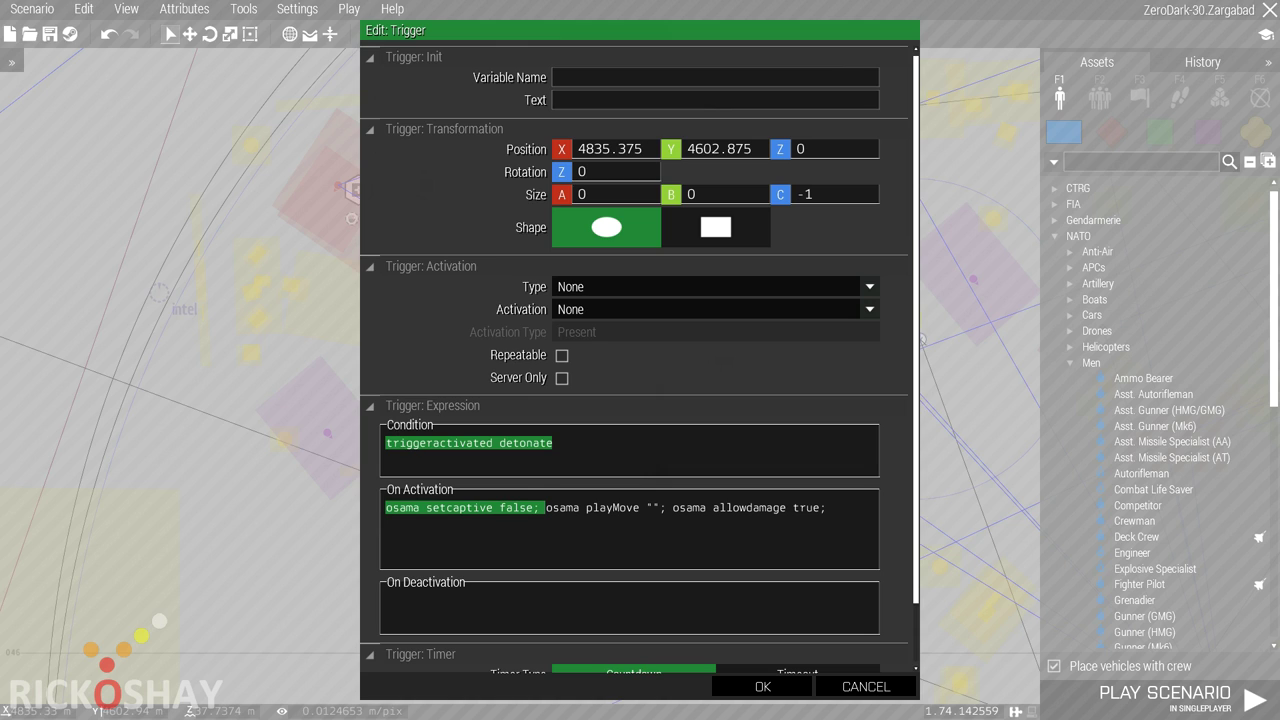
left_click(545, 508)
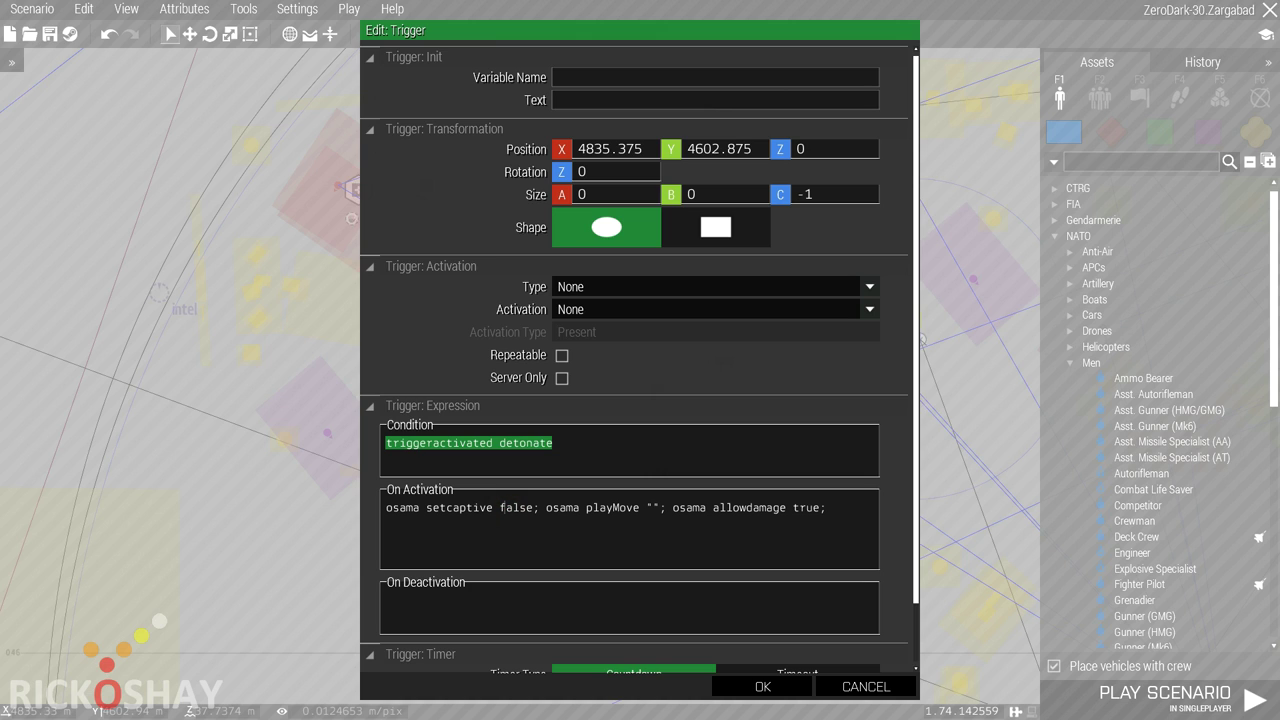
left_click_drag(545, 508, 672, 508)
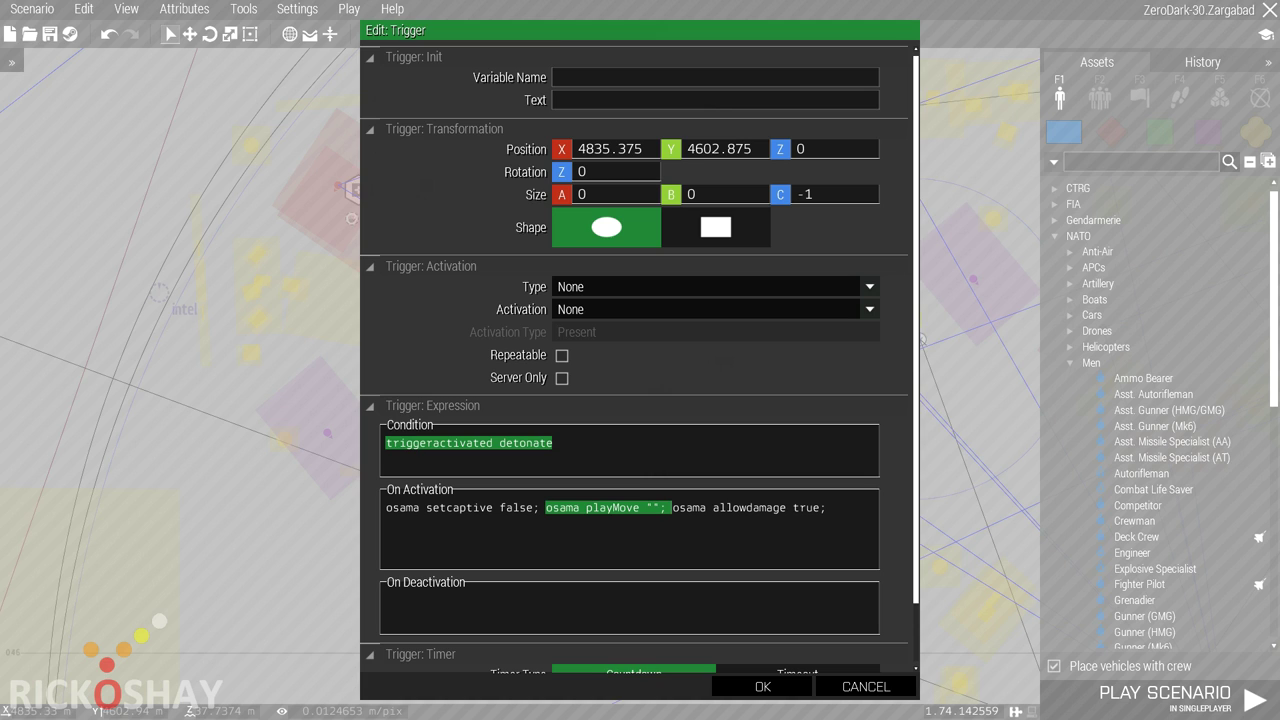
left_click(690, 510)
left_click_drag(670, 508, 826, 508)
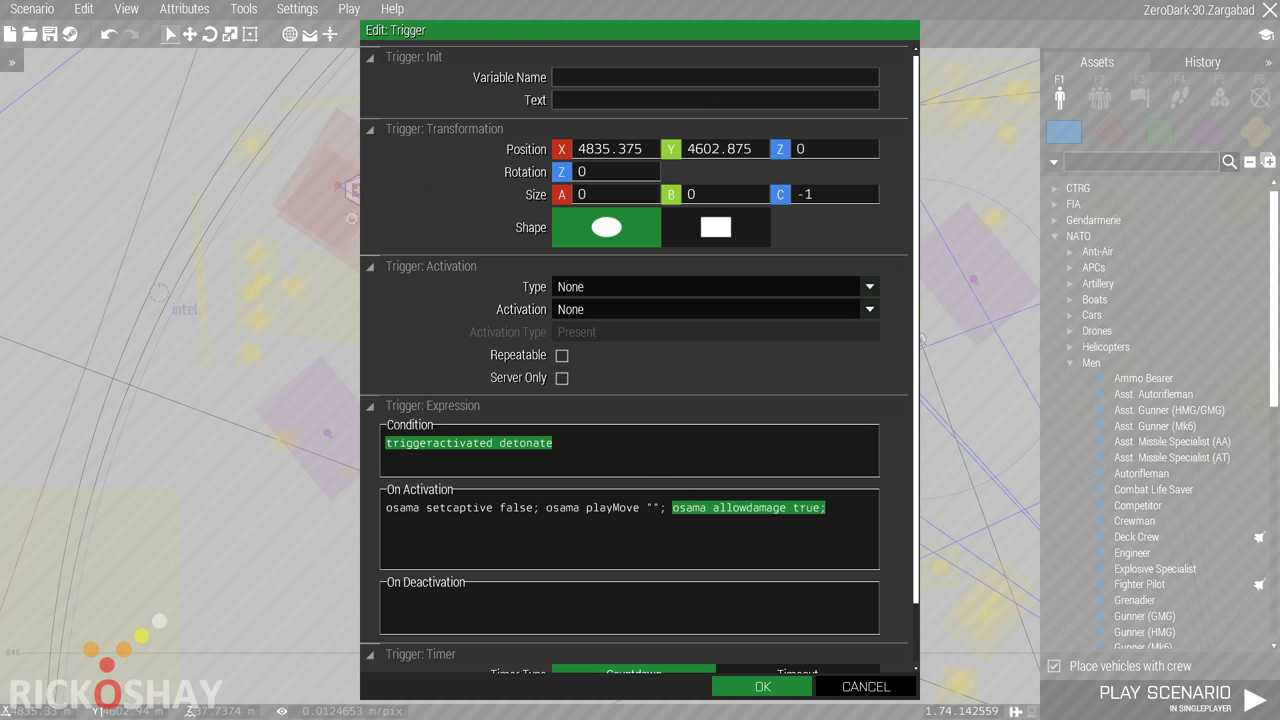
left_click(762, 686)
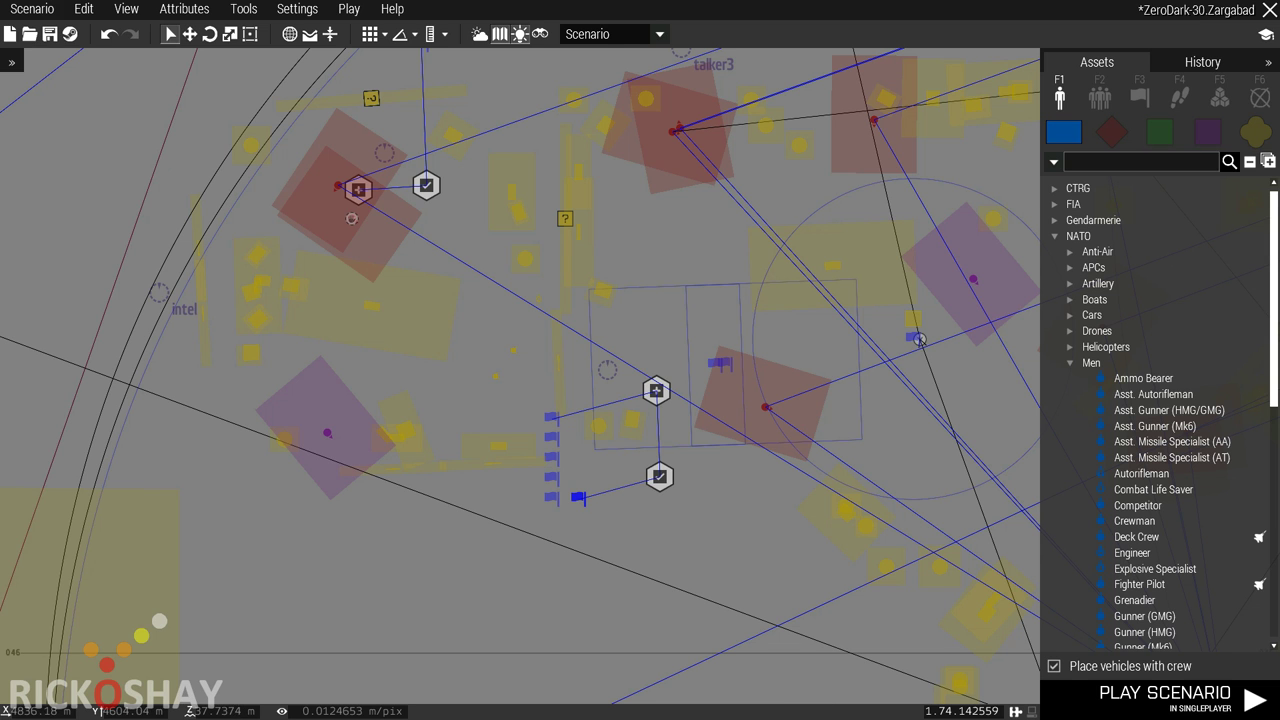
- Locate the remaining task modules and triggers around the villa on the map
scroll(535, 383, "down", 2)
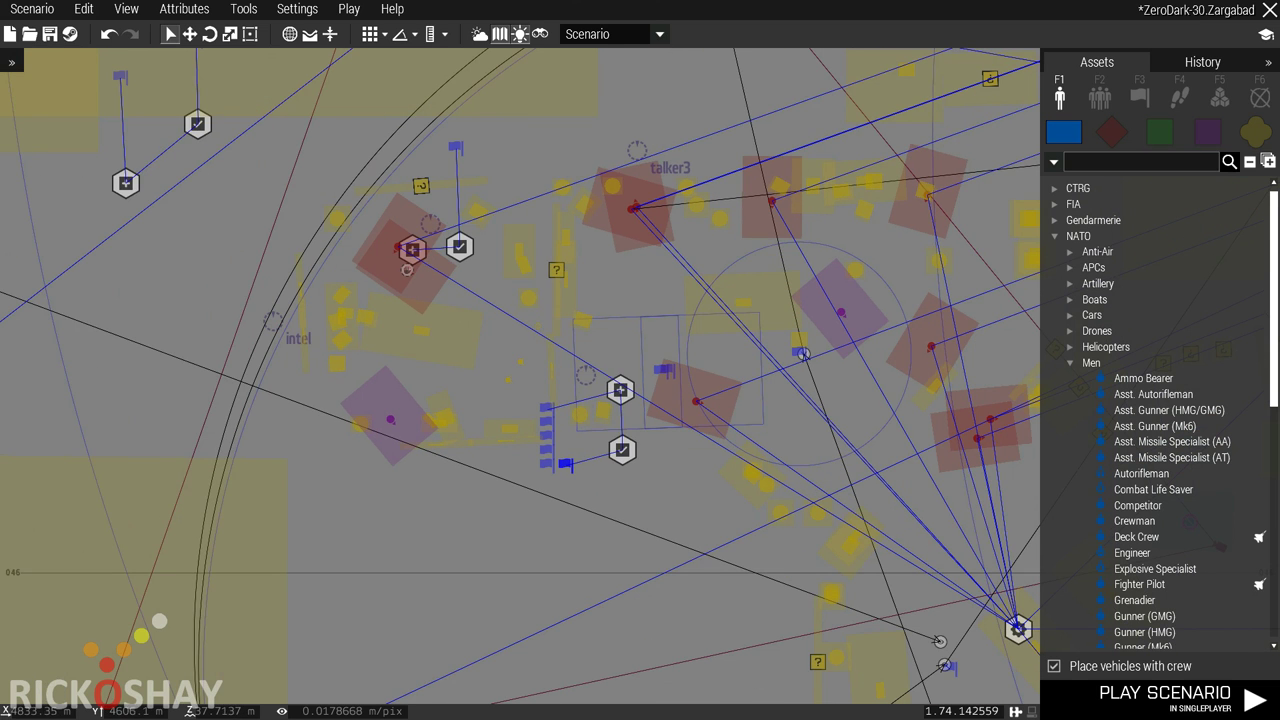
scroll(493, 346, "down", 2)
right_click_drag(490, 330, 505, 390)
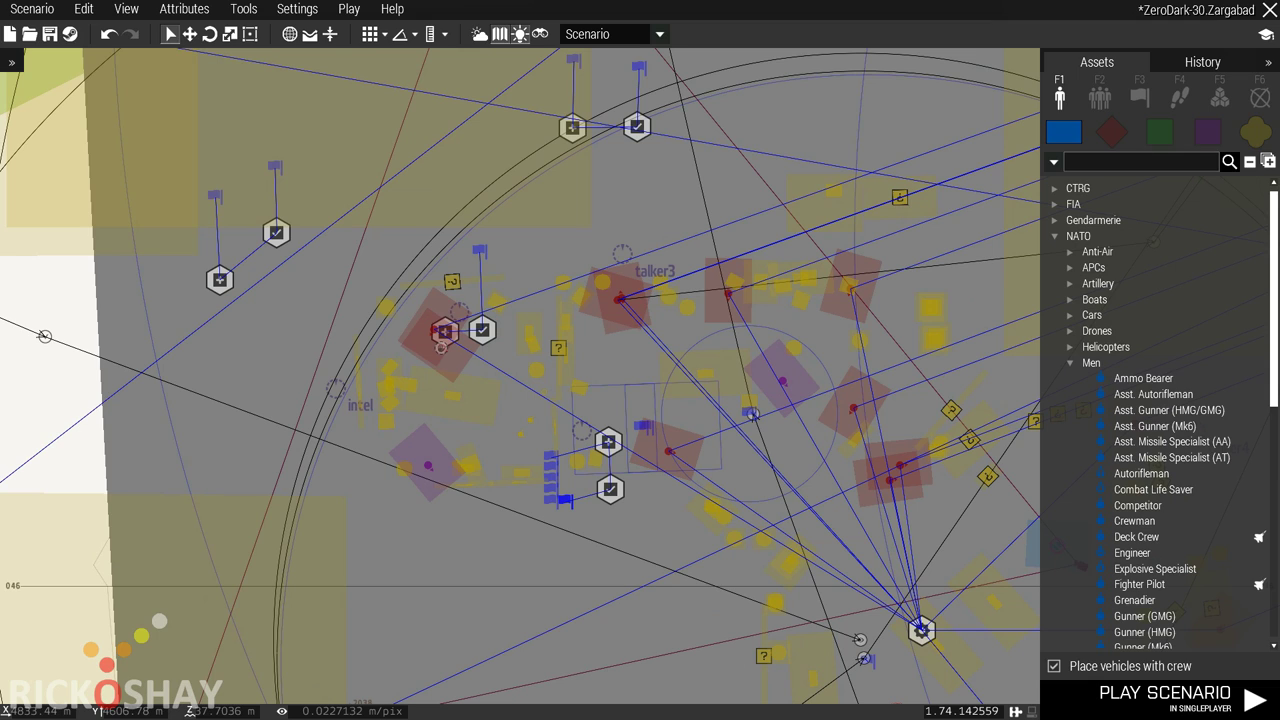